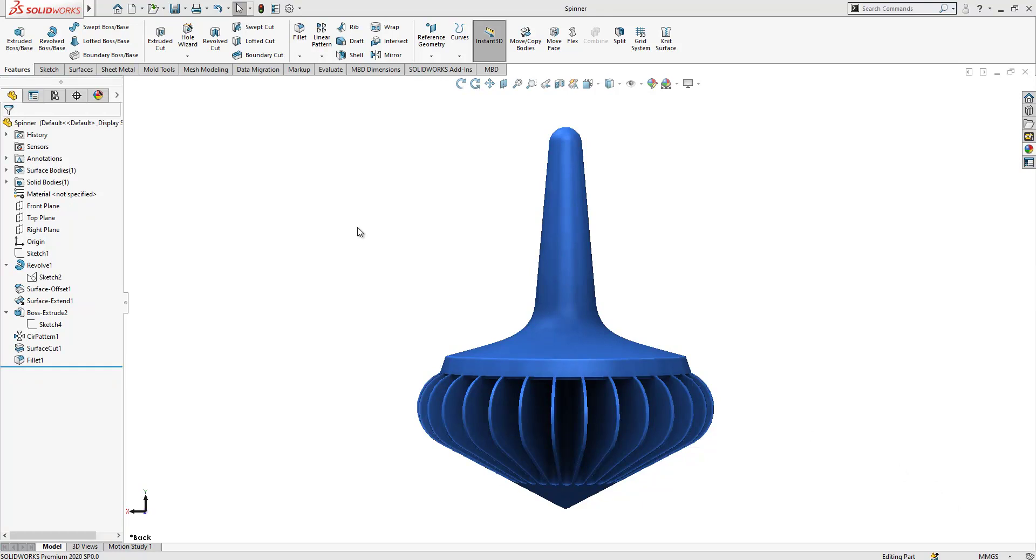
Create a new part and open a sketch on the Front Plane
click(132, 8)
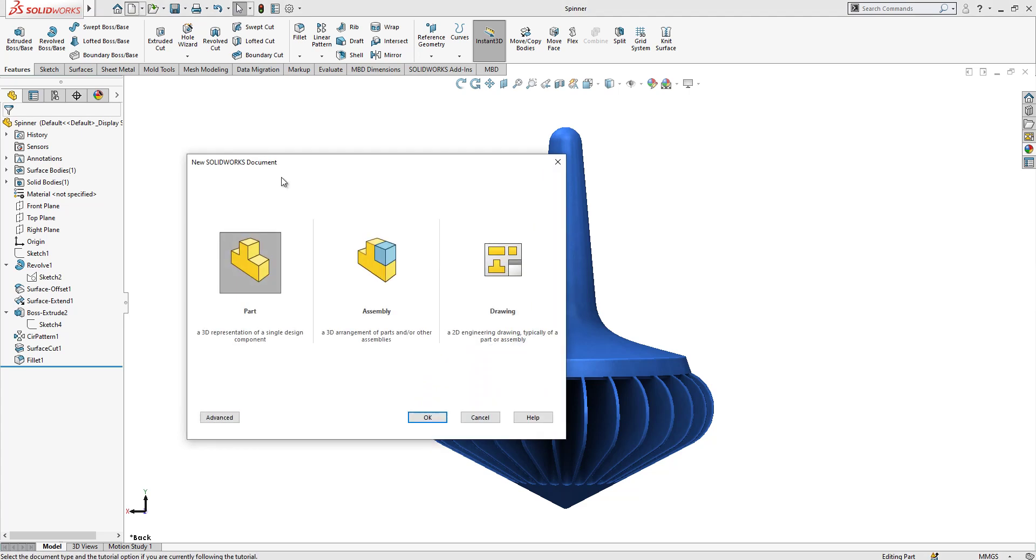
click(438, 426)
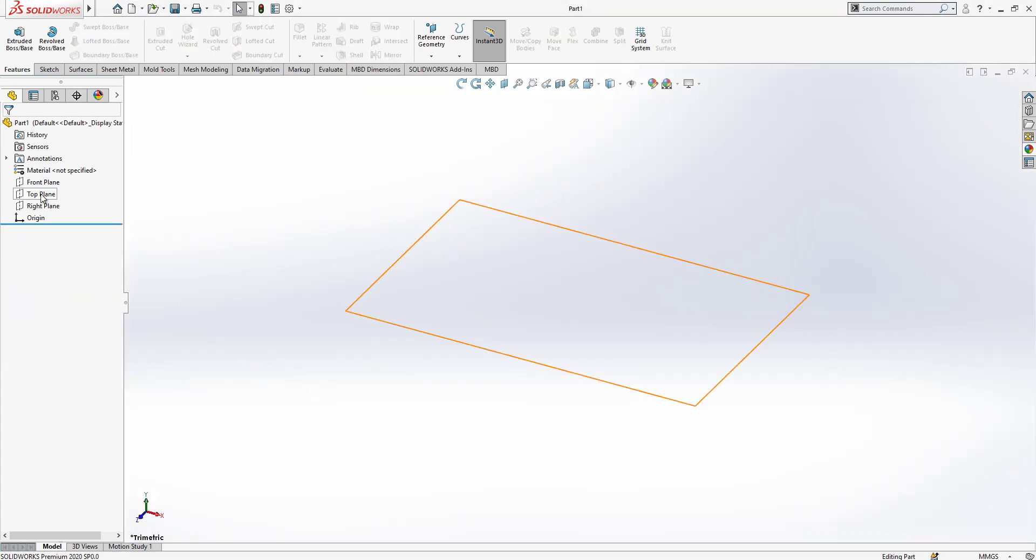
click(45, 182)
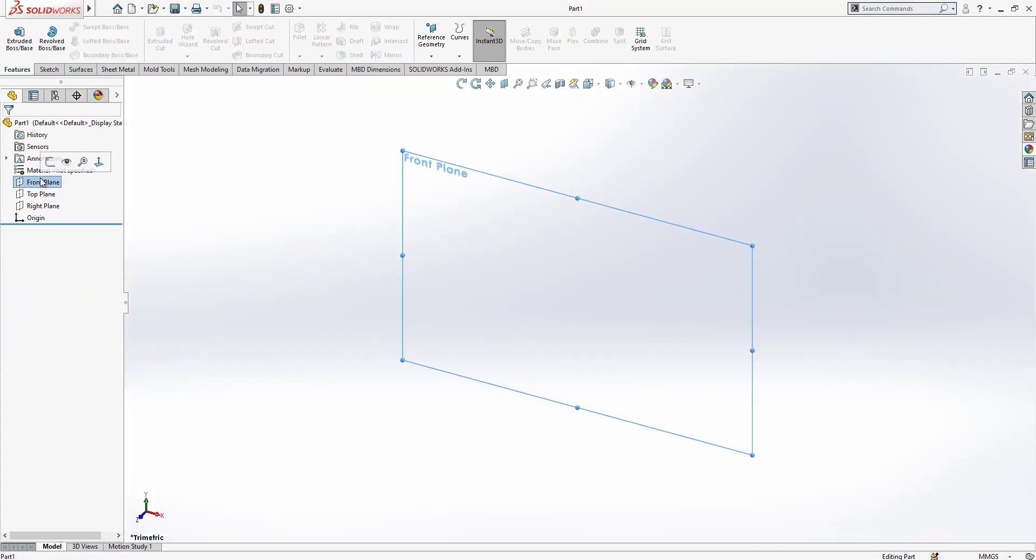
click(50, 163)
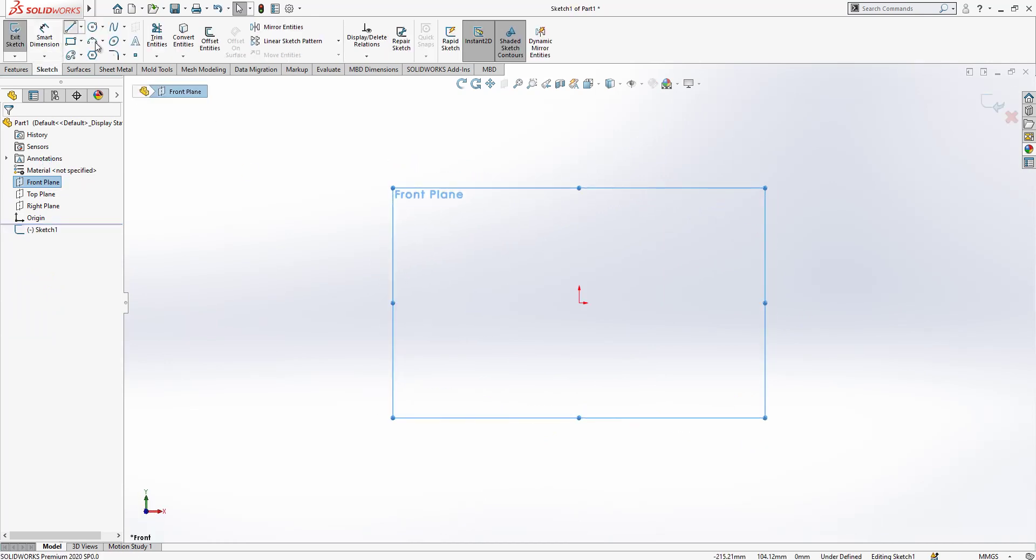
Sketch a vertical line about 91 mm long upward from the origin and convert it to construction geometry
click(579, 303)
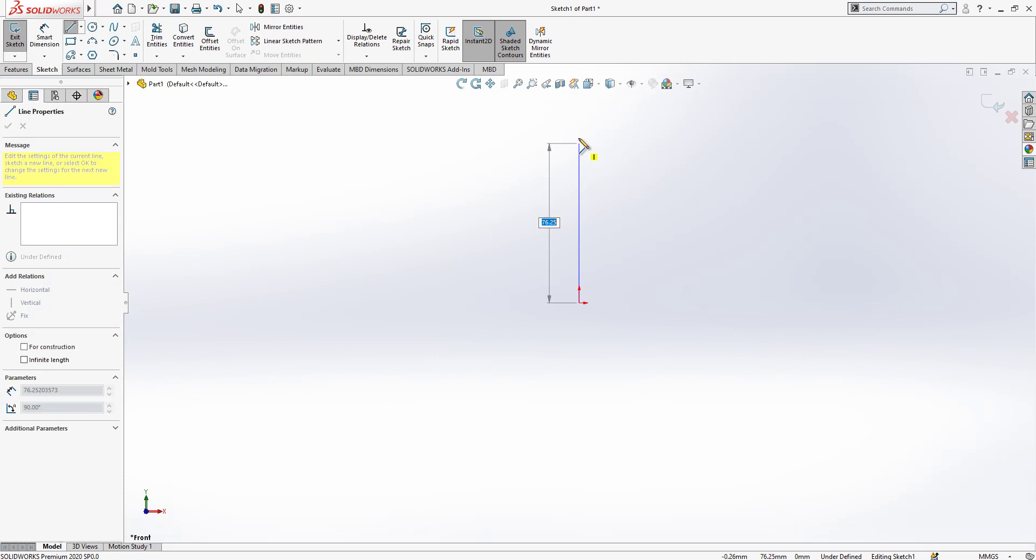
click(579, 112)
key(Escape)
click(580, 141)
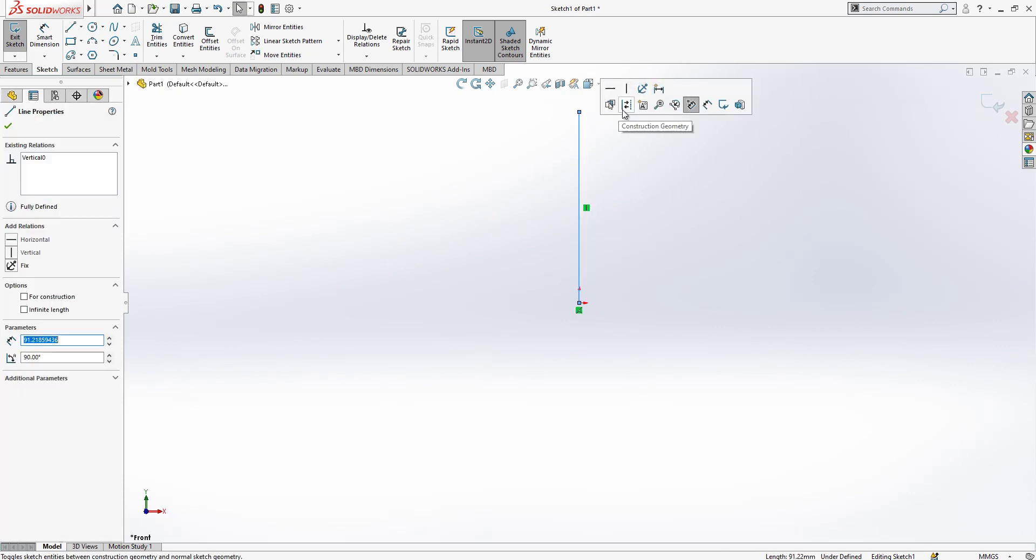
click(626, 106)
click(274, 115)
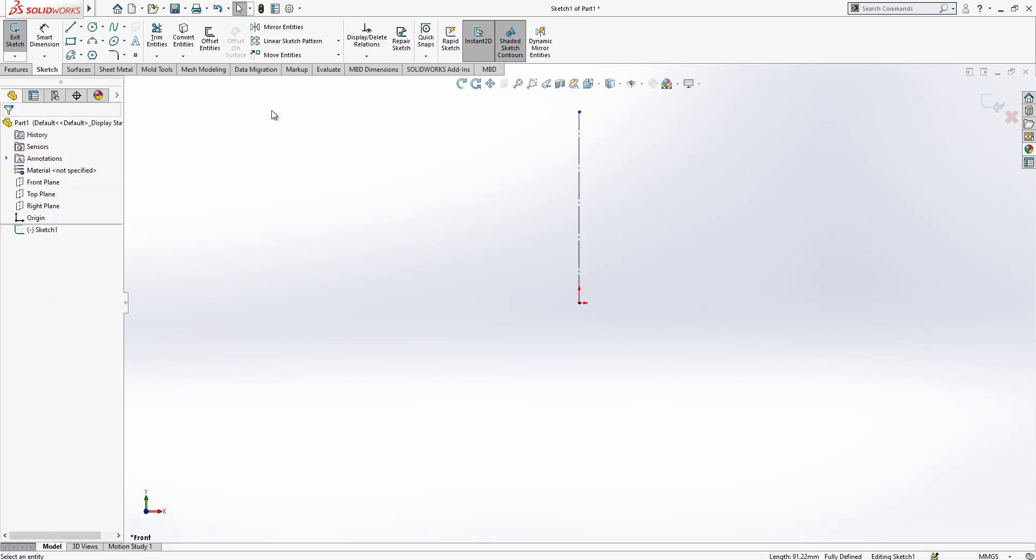
Sketch two circles centred on the centerline, about 84 mm and 12 mm above the origin
click(93, 27)
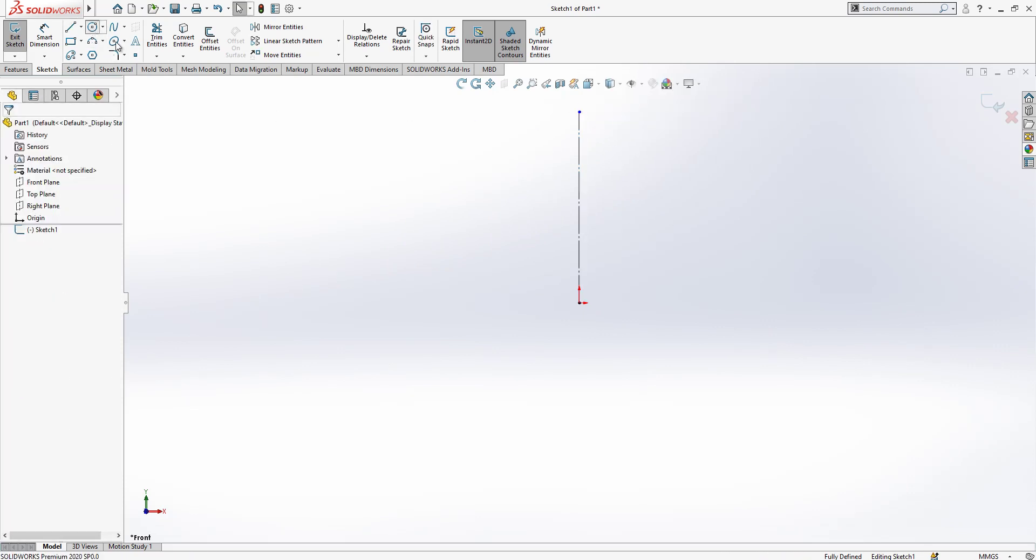
click(579, 127)
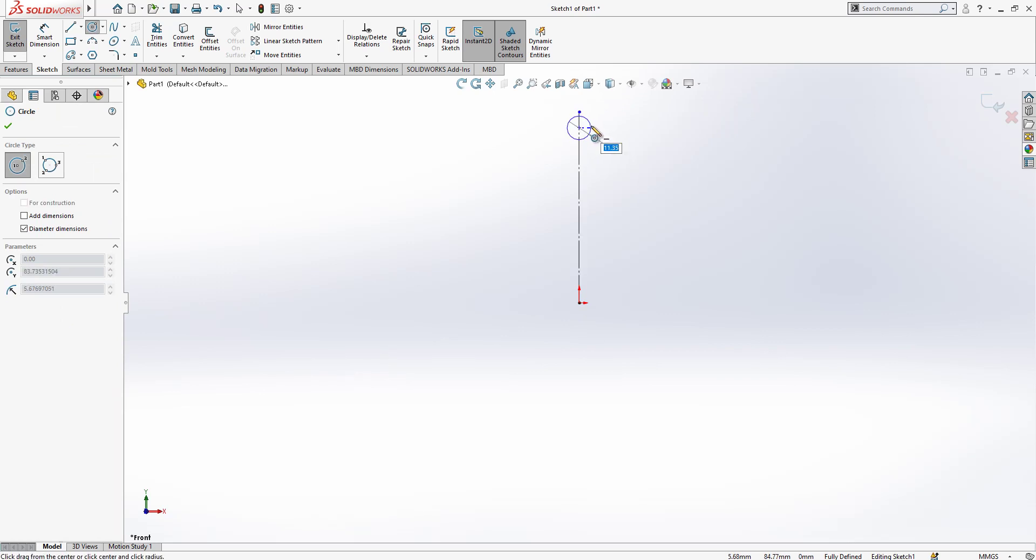
click(593, 129)
click(579, 278)
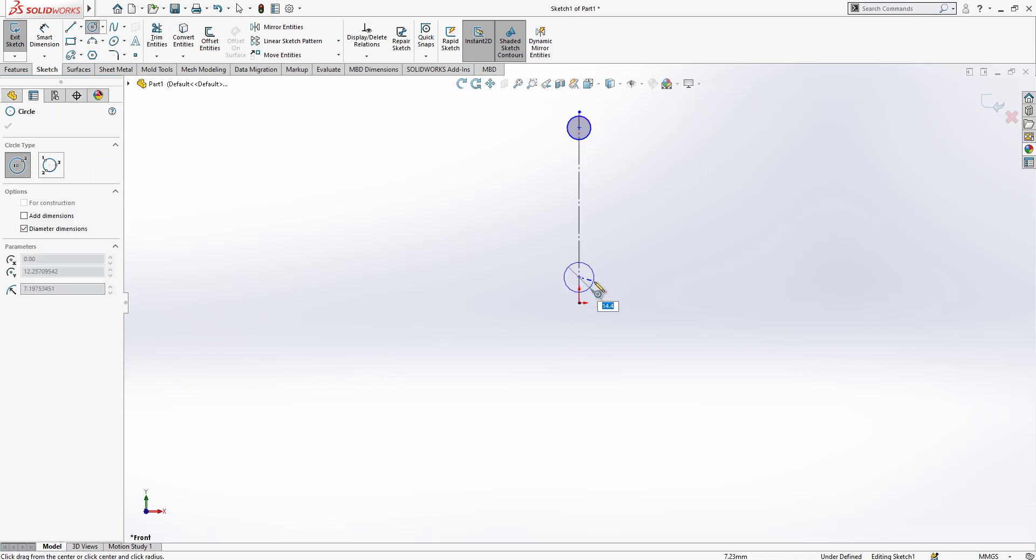
click(588, 281)
key(Escape)
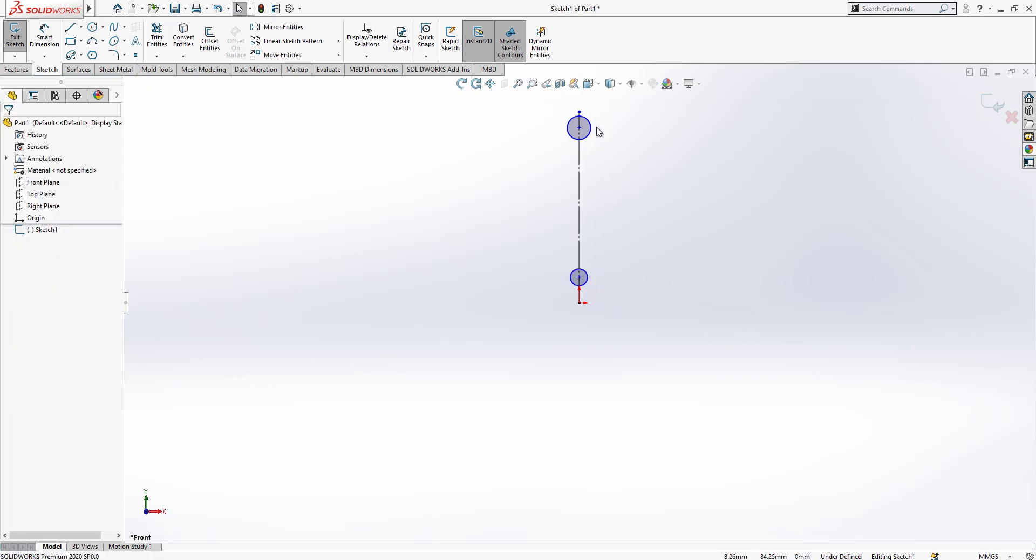
Dimension the vertical centerline's length to 35 mm
scroll(597, 132, down, 2)
click(44, 38)
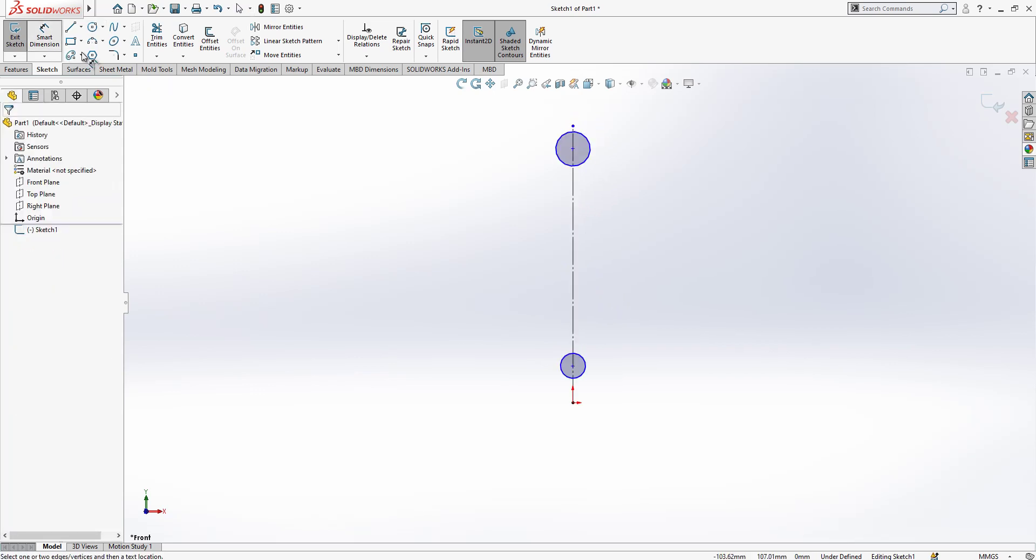
click(574, 244)
click(501, 251)
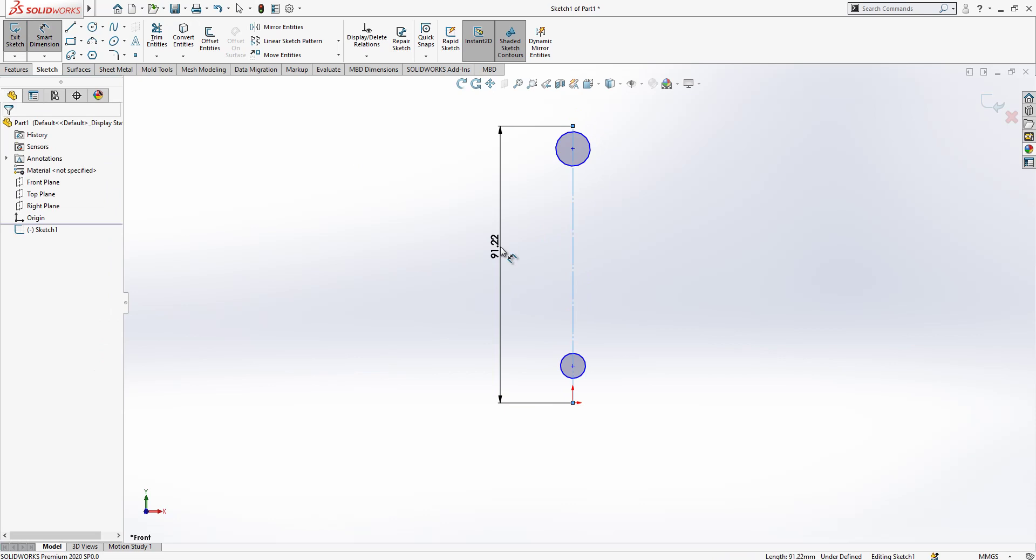
text(35)
key(Return)
key(Escape)
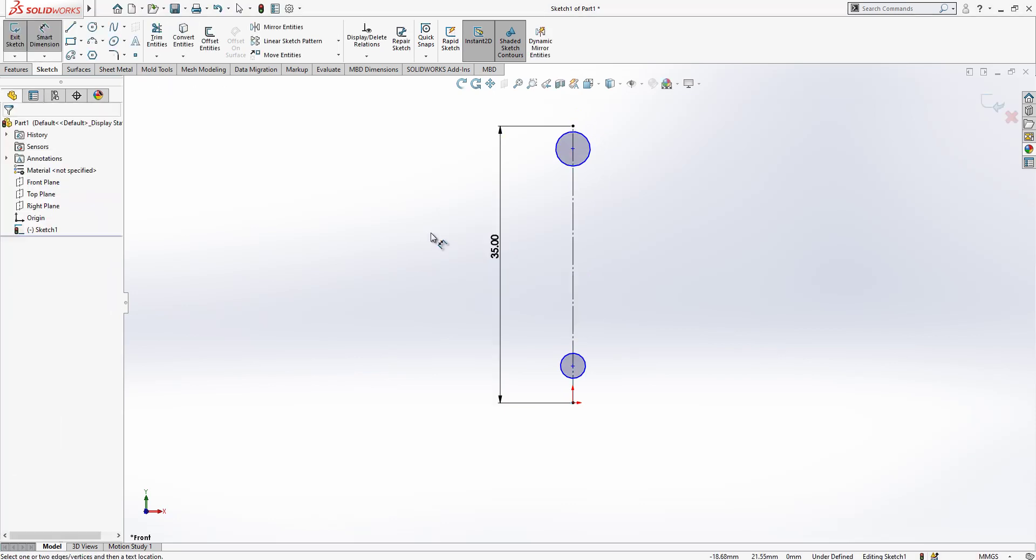
Dimension the upper circle's diameter to 3 mm and the lower circle's diameter to 1 mm
click(45, 36)
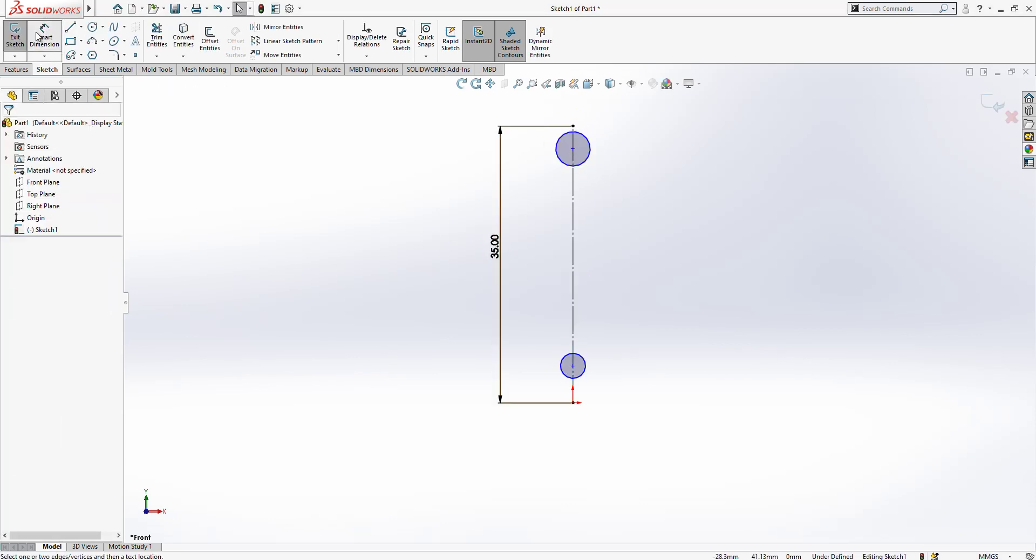
click(589, 156)
click(646, 187)
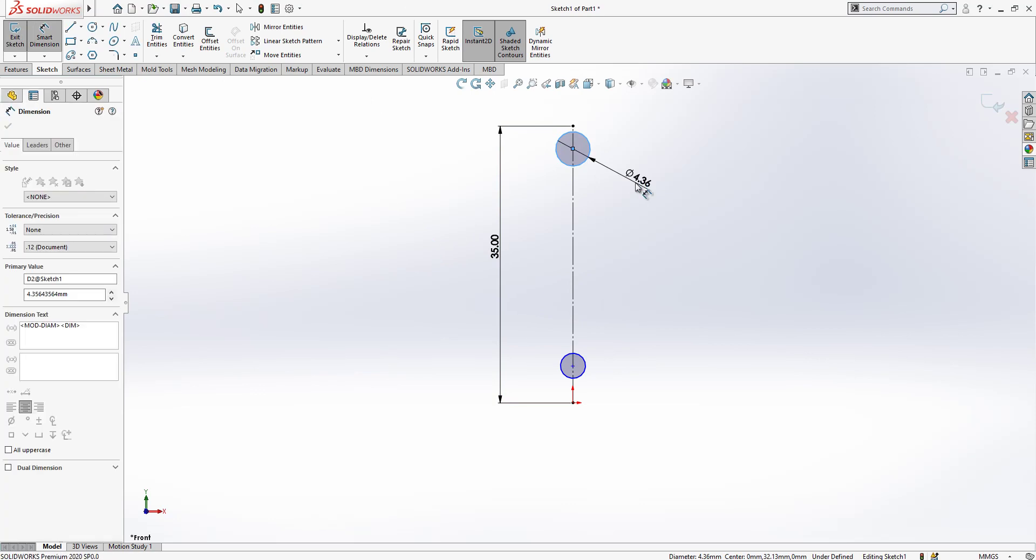
key(Return)
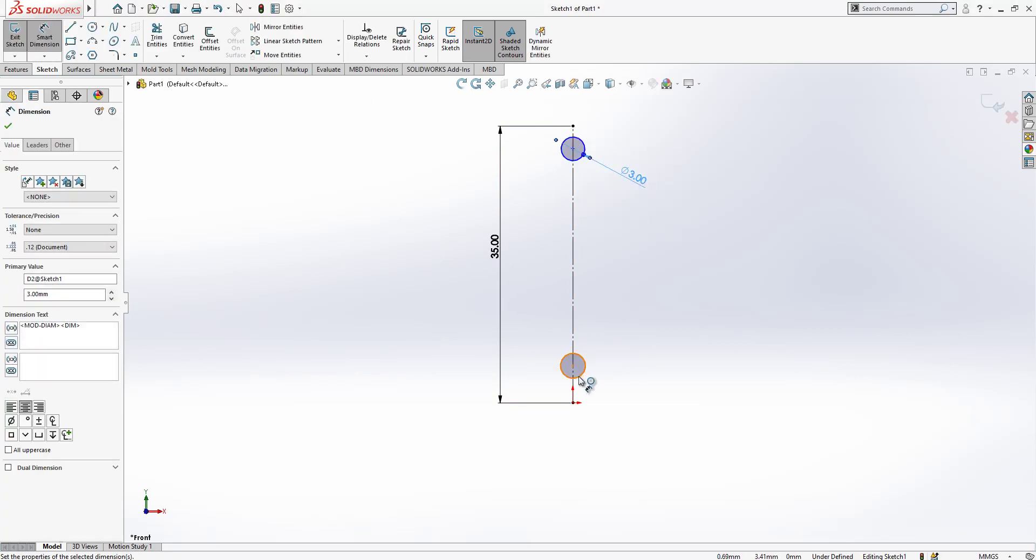
click(584, 376)
click(634, 388)
text(16831683)
key(Return)
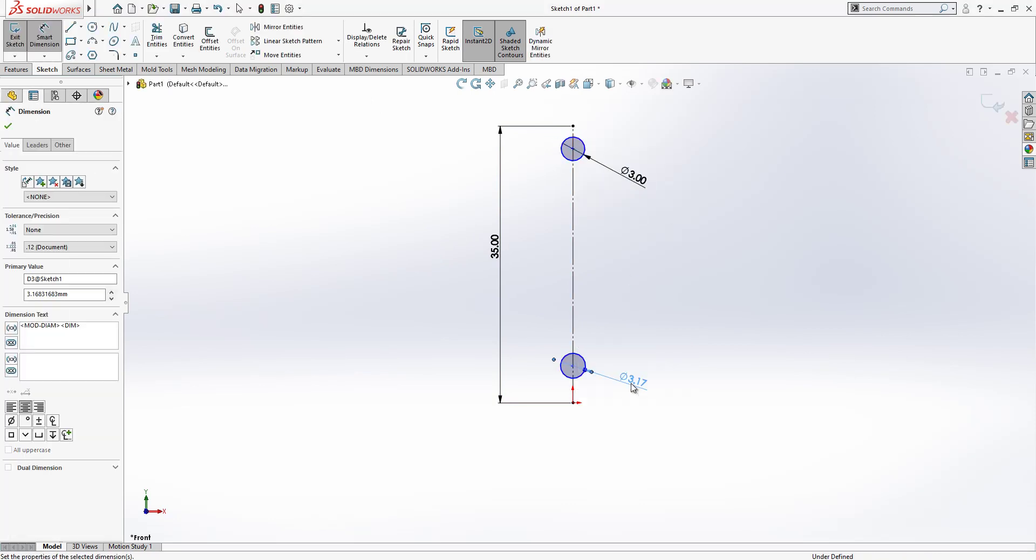
key(Escape)
Make the upper circle coincident with the centerline's upper endpoint
click(584, 148)
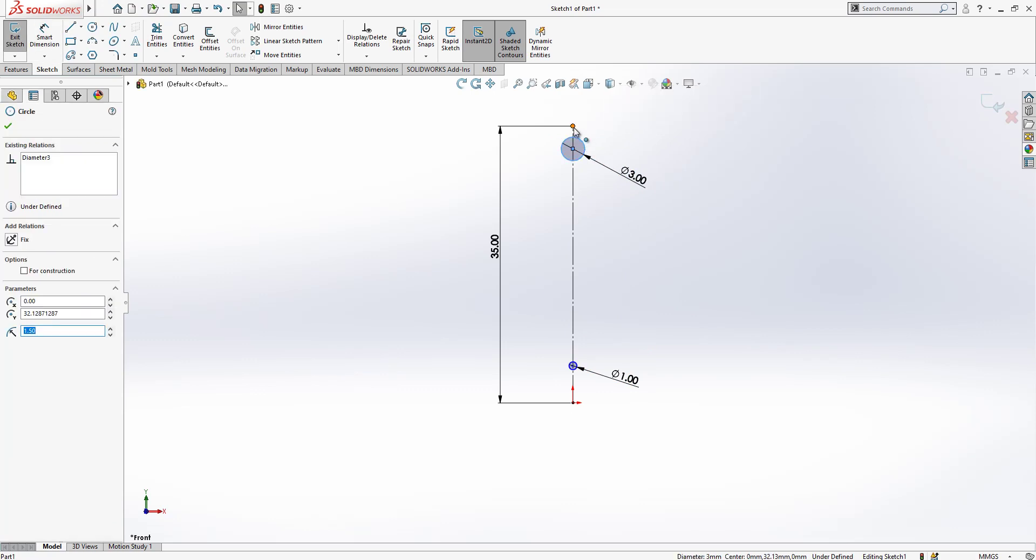
ctrl+click(573, 126)
click(29, 317)
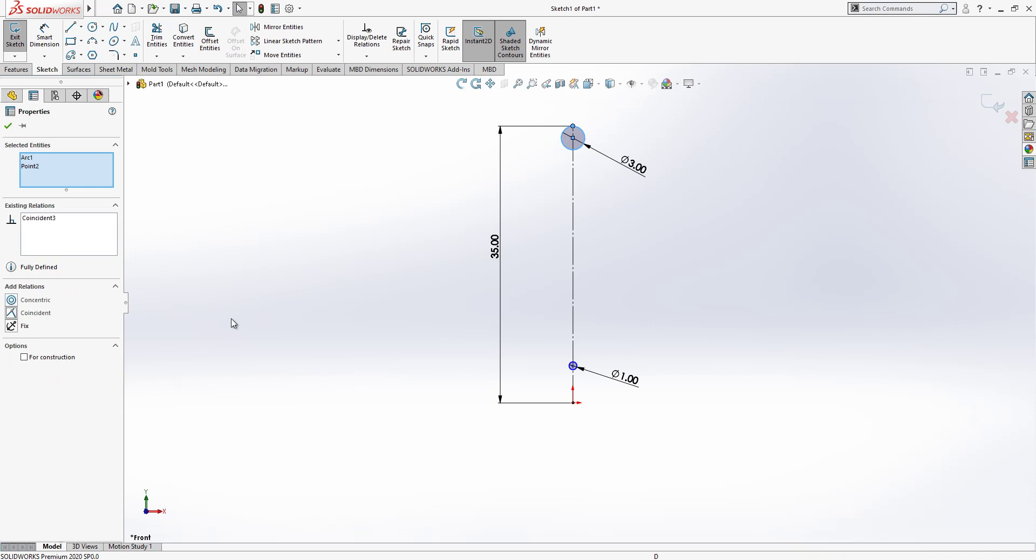
click(231, 324)
Make the 1 mm circle coincident with the centerline's lower endpoint at the origin
scroll(625, 415, down, 2)
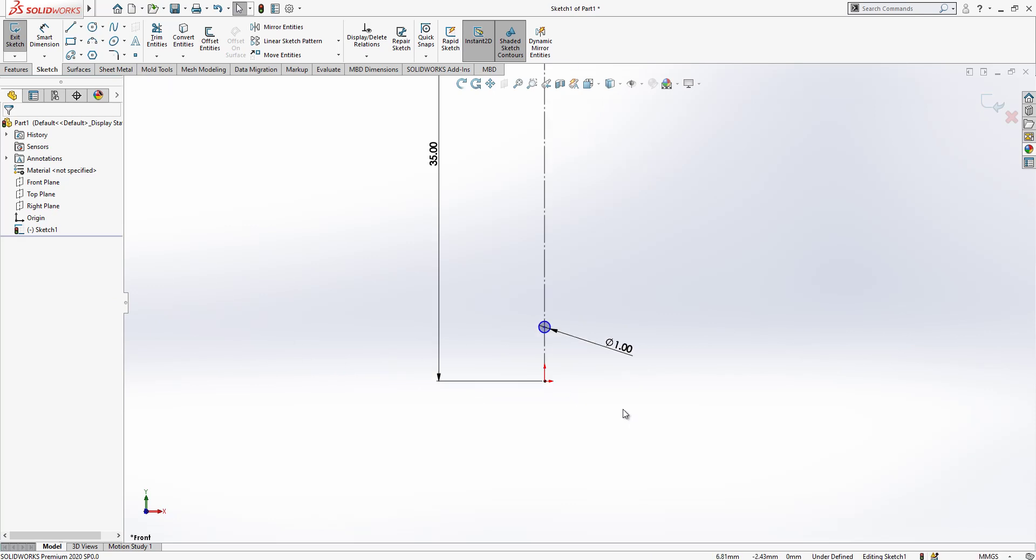
click(548, 337)
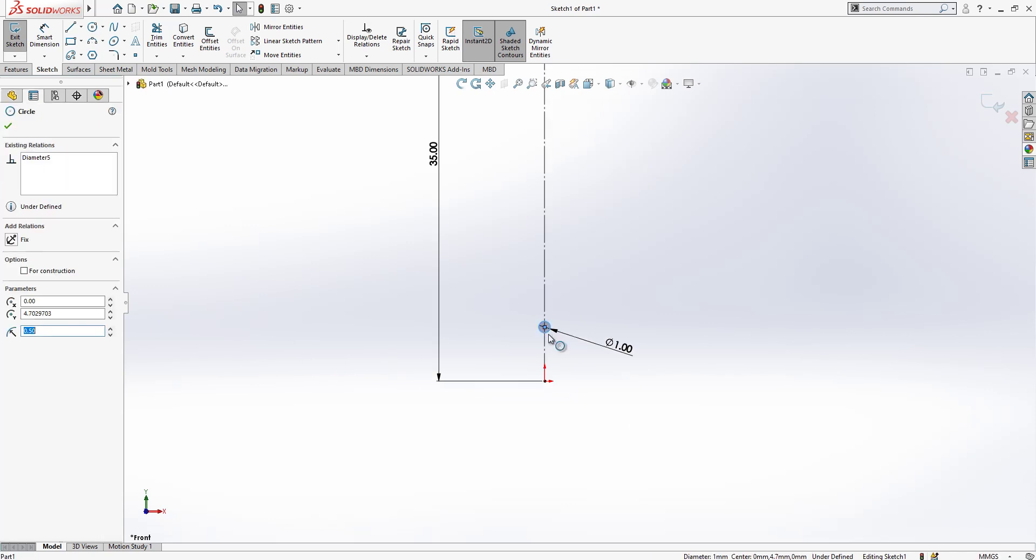
ctrl+click(542, 383)
click(31, 315)
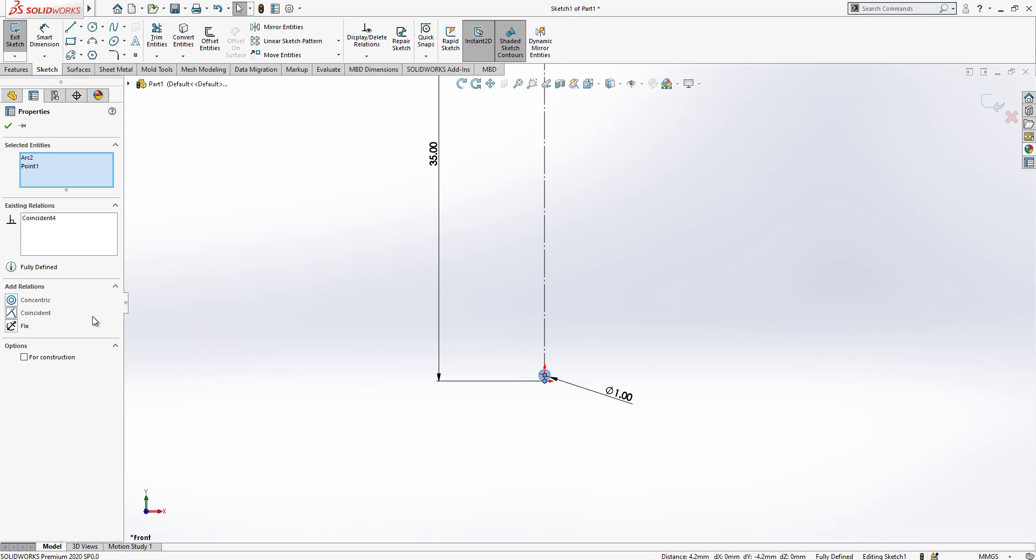
click(445, 426)
Sketch a steep line about 15 mm long beside the upper circle and another line past the lower circle, about 42° from the centerline
key(f)
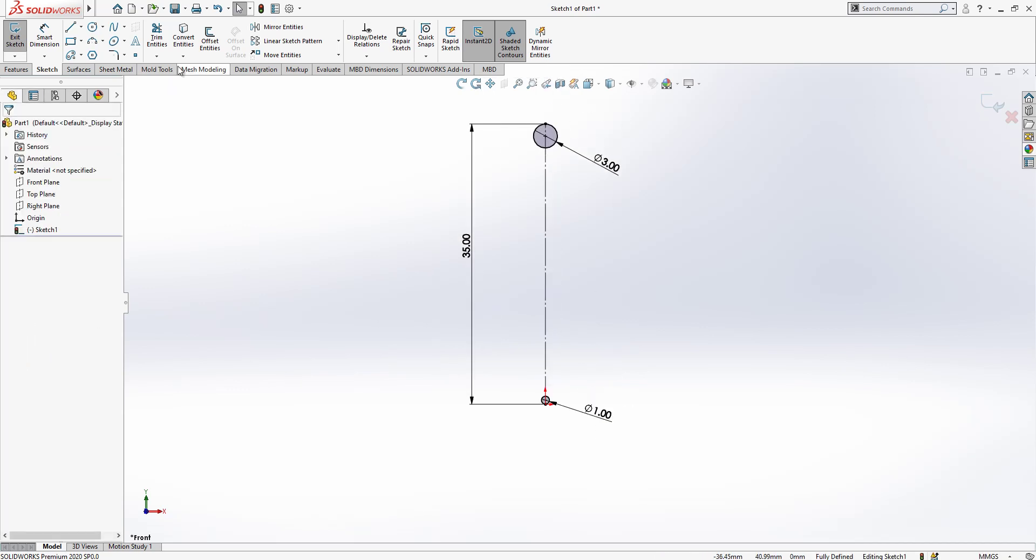
click(556, 112)
click(572, 229)
key(Escape)
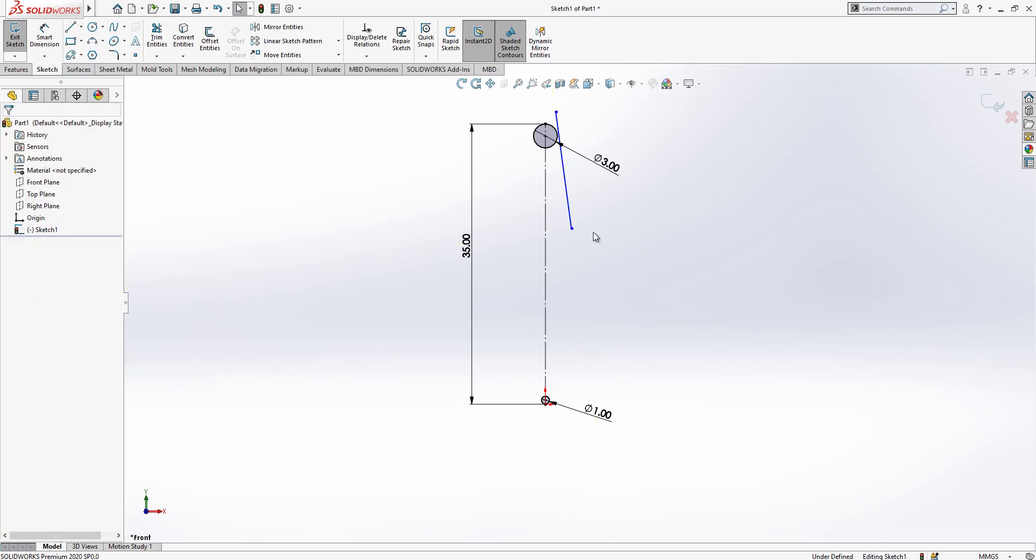
click(71, 27)
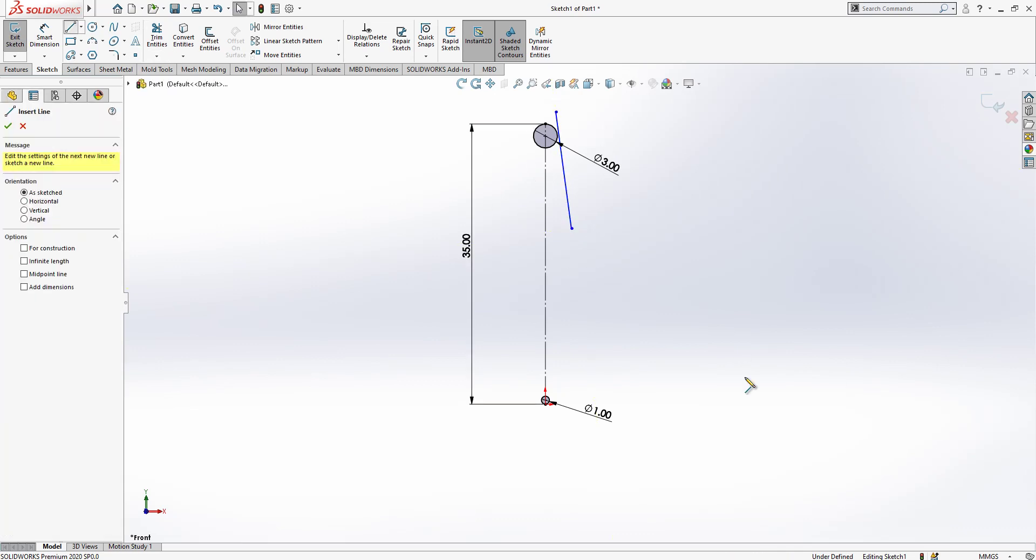
click(620, 330)
click(513, 449)
key(Escape)
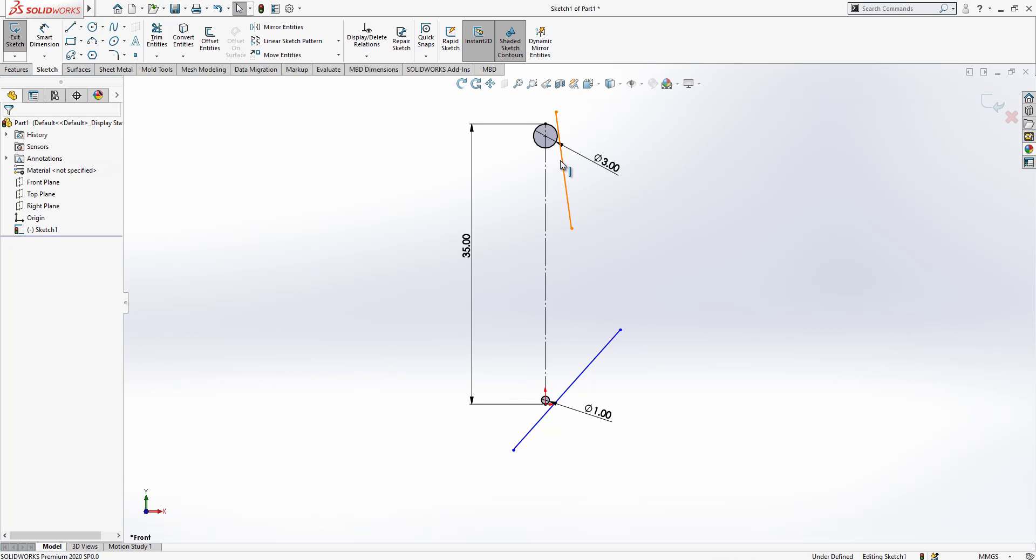
Make the steep upper line tangent to the 3 mm circle
click(562, 165)
ctrl+click(545, 136)
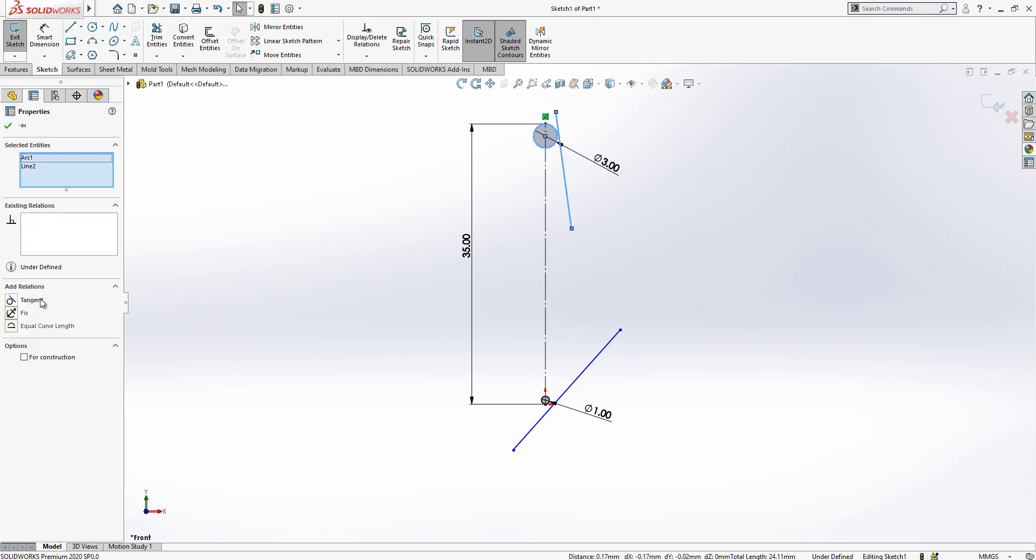
click(42, 304)
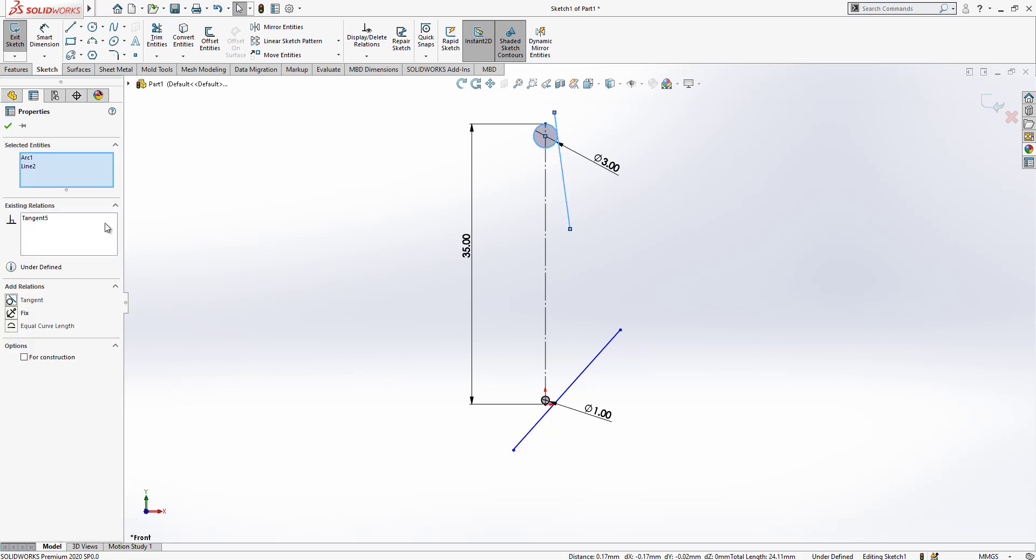
Set the angle between the upper line and the centerline to 5° and trim the line's excess beyond the tangent point
click(47, 40)
click(546, 210)
click(567, 208)
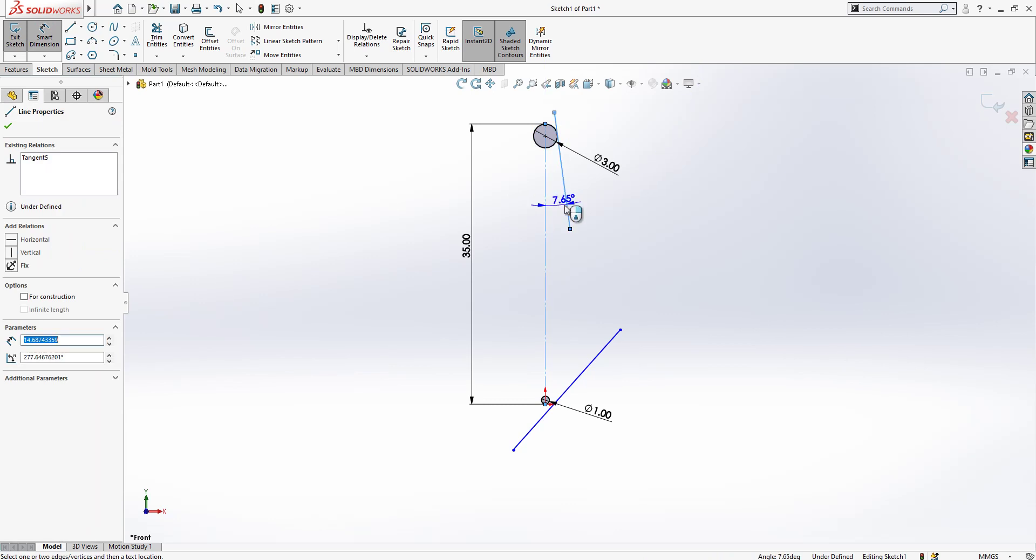
click(565, 224)
text(5)
key(Return)
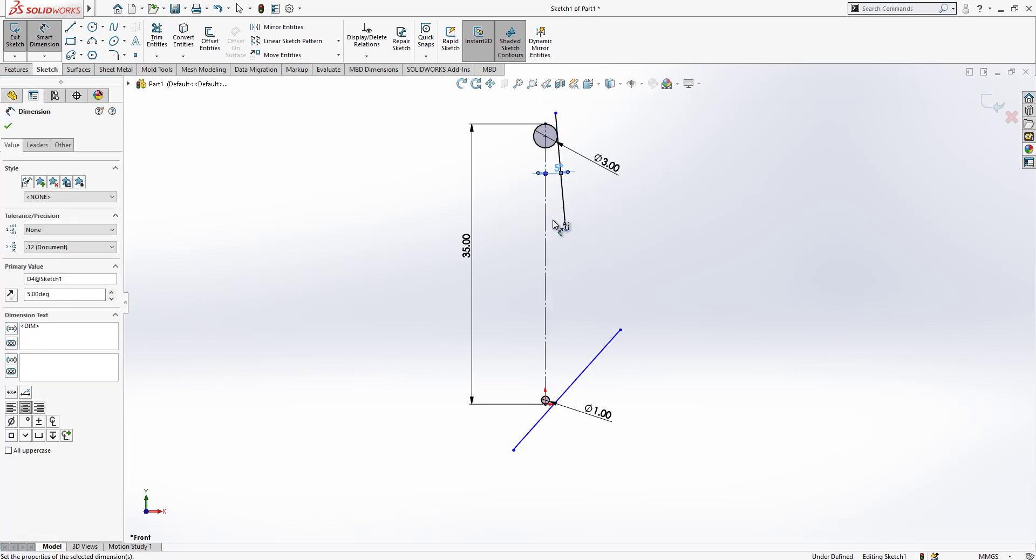
click(157, 36)
key(Escape)
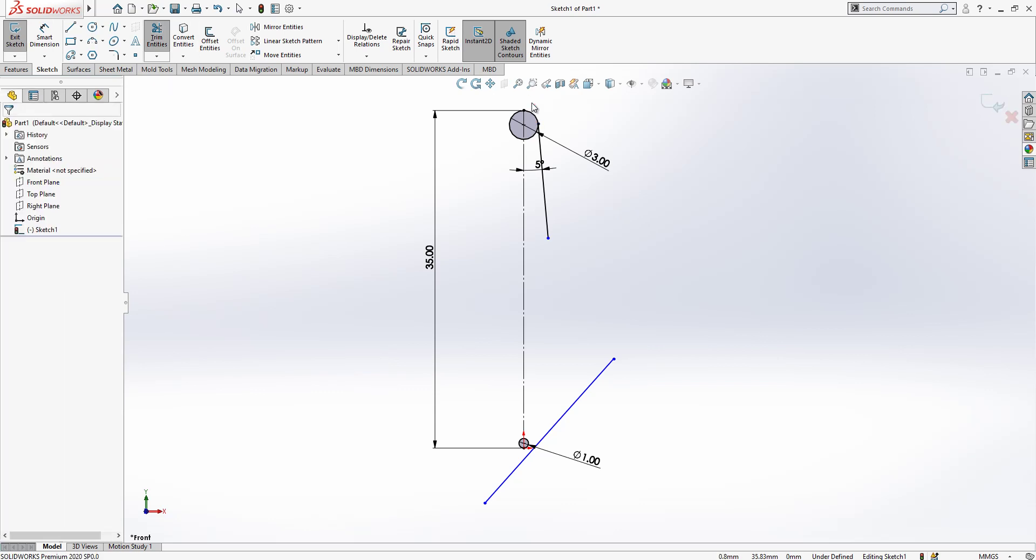
Dimension the angle between the lower slanted line and the centerline to 62°
click(45, 40)
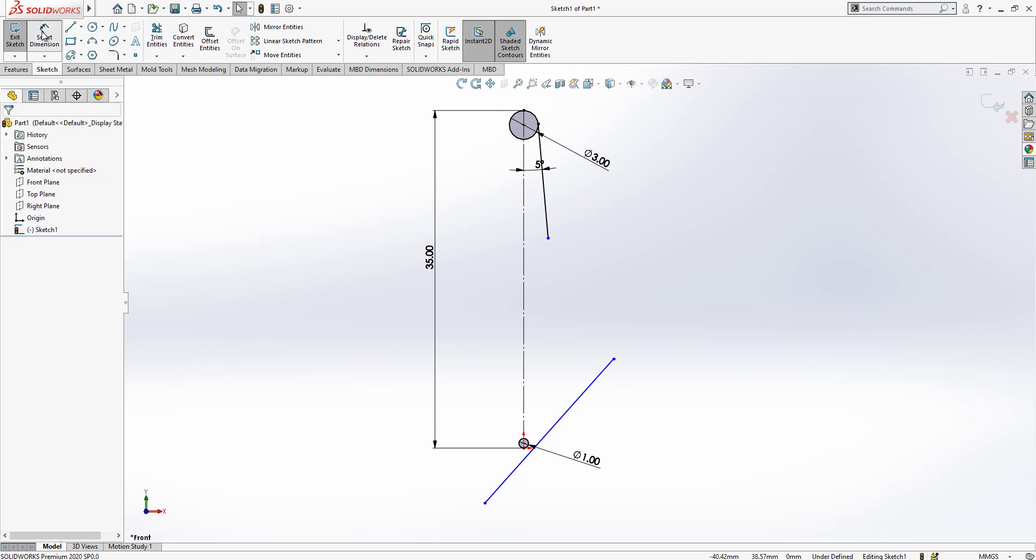
click(557, 432)
click(523, 410)
click(555, 392)
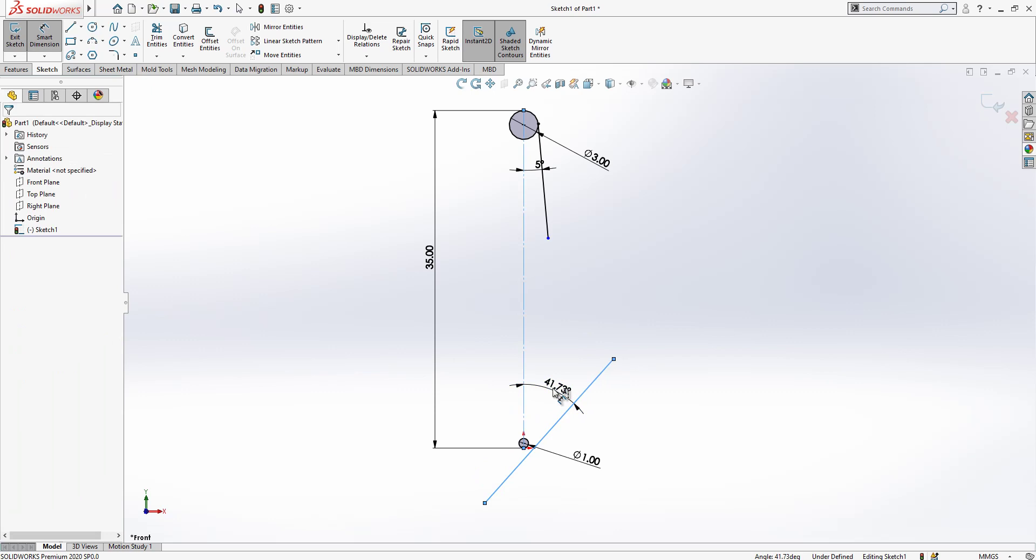
text(6)
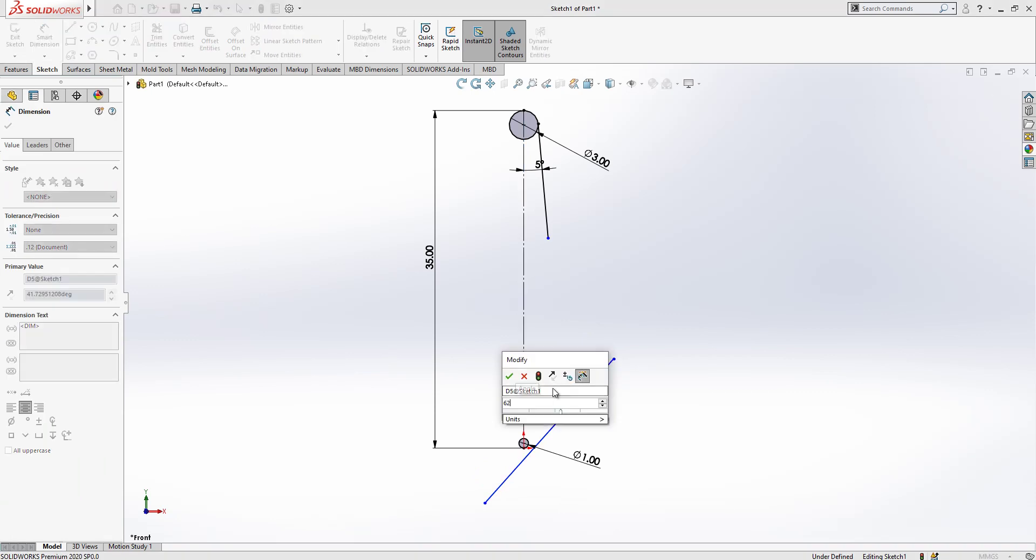
text(2)
key(Return)
key(Escape)
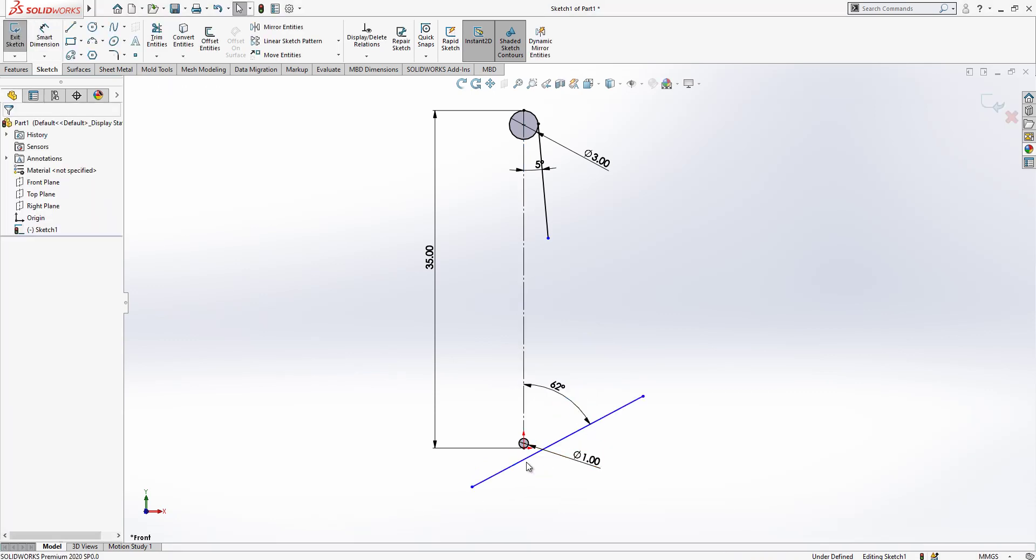
Make the lower slanted line tangent to the 1 mm circle
click(528, 465)
scroll(529, 465, down, 2)
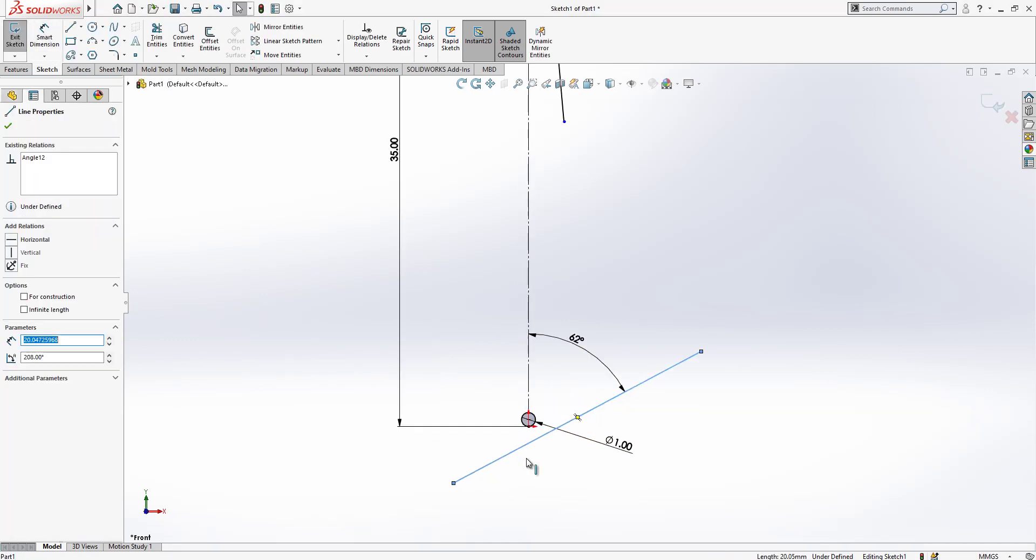
ctrl+click(538, 422)
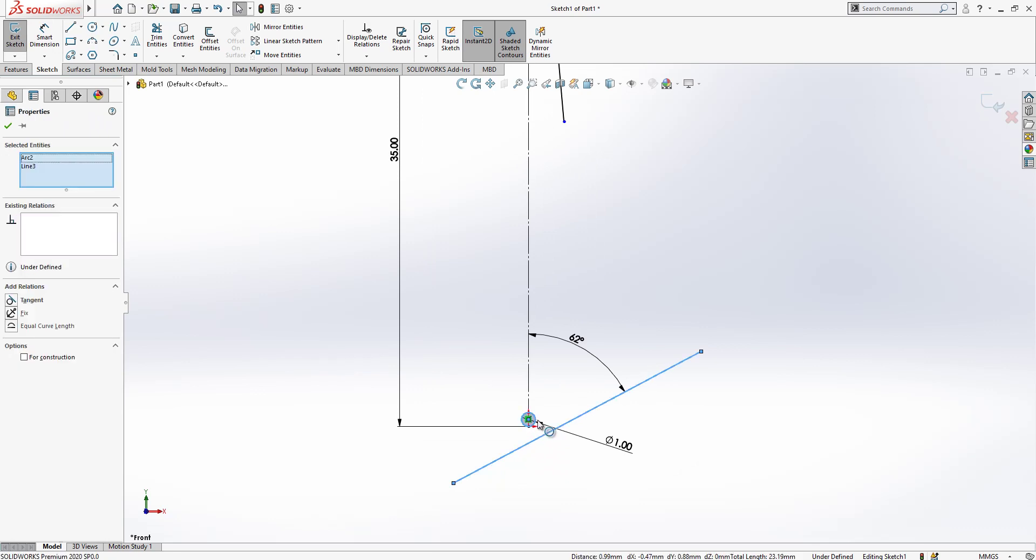
click(31, 305)
key(Escape)
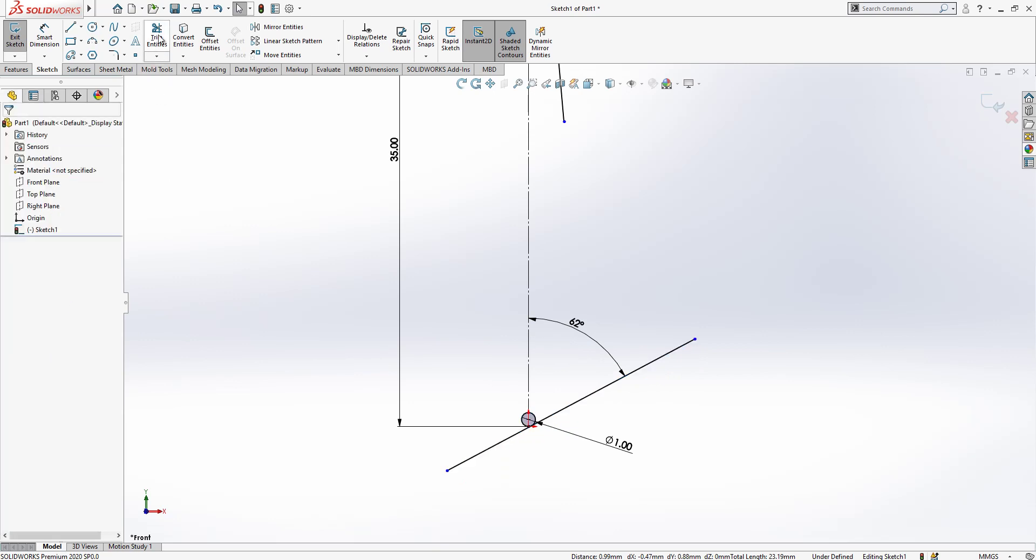
Power trim the part of the slanted line that extends past its tangent point on the 1 mm circle
click(157, 38)
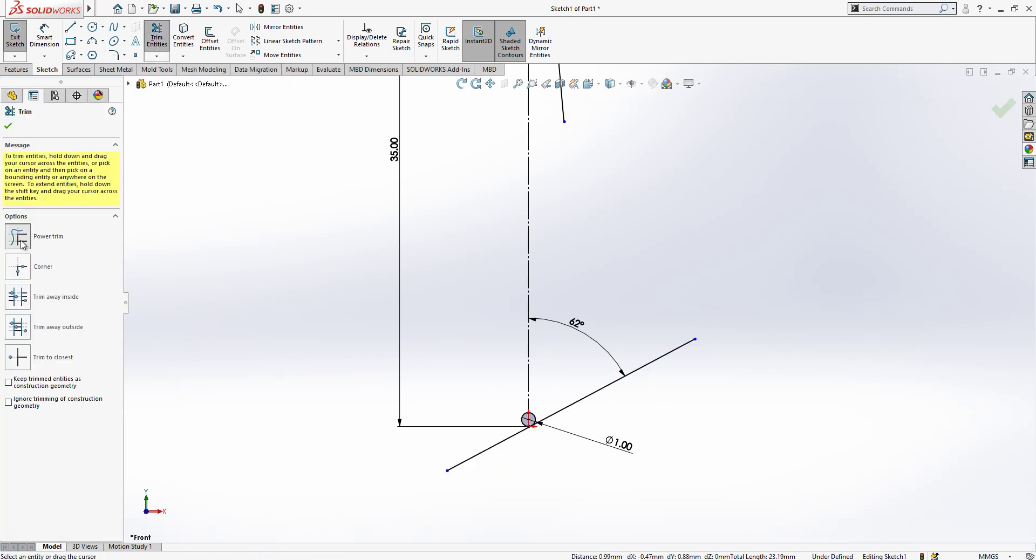
drag(582, 501, 558, 494)
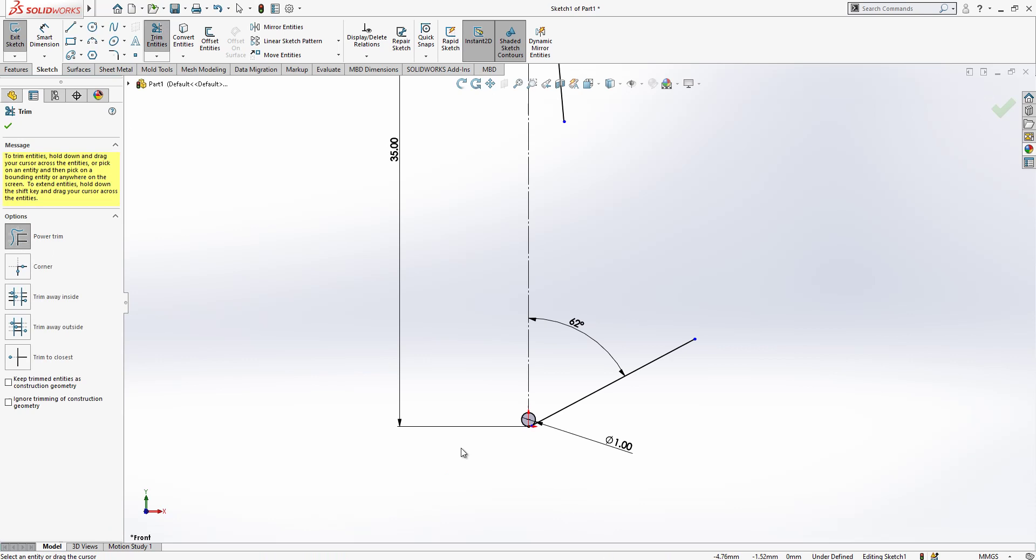
key(Escape)
Sketch a three-point arc of about 3.1 mm radius rising from the slanted line's outer end and bulging away from the centerline
scroll(689, 326, up, 2)
scroll(692, 287, down, 1)
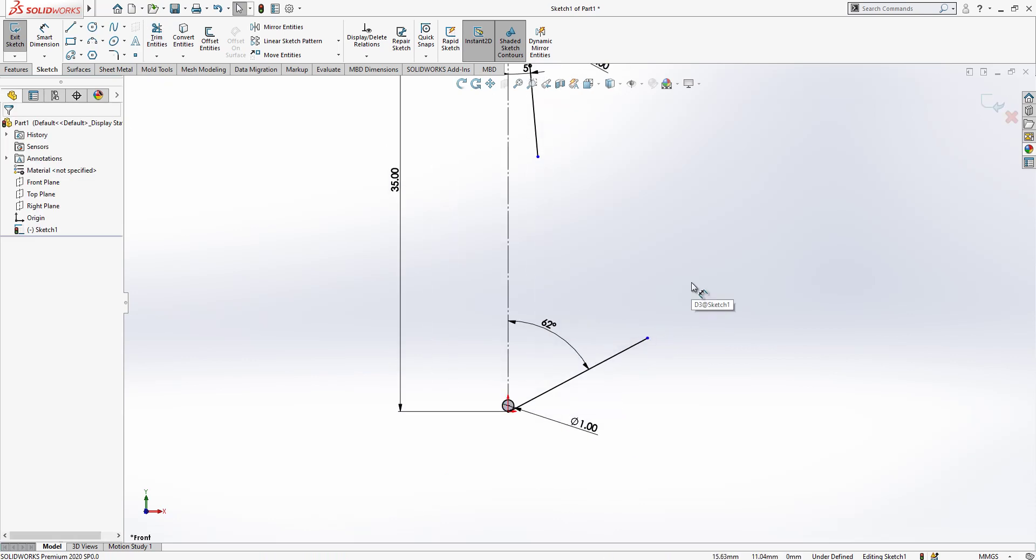
click(92, 43)
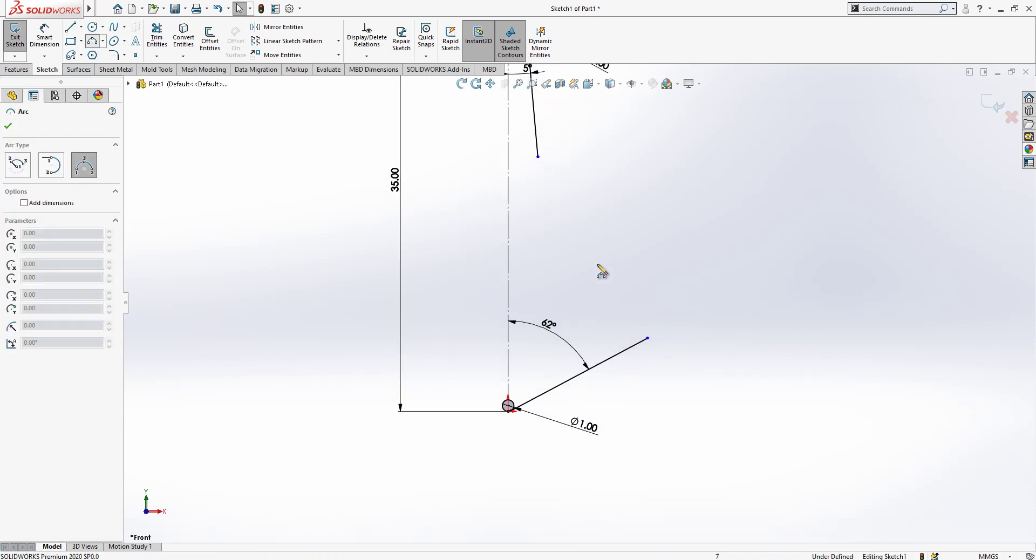
click(639, 273)
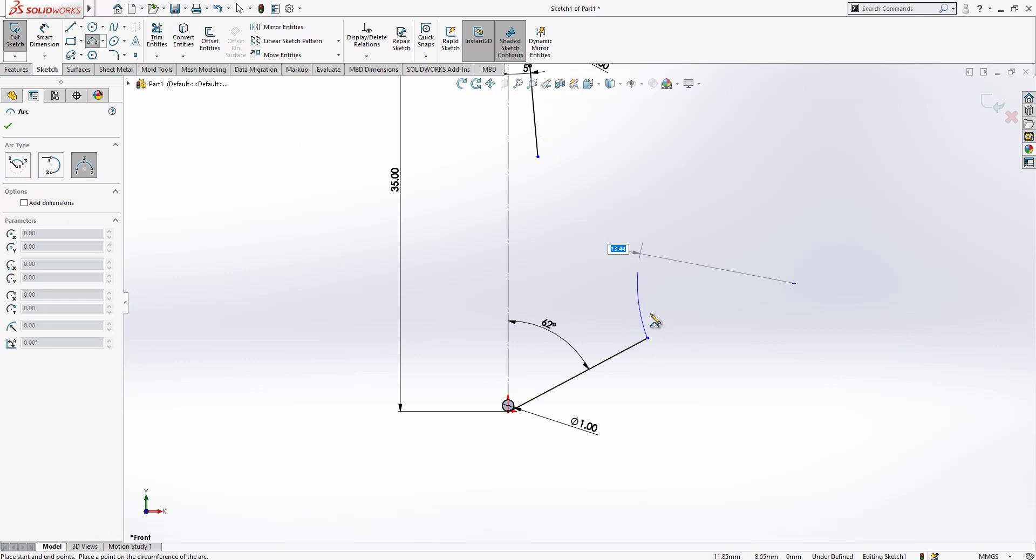
click(670, 317)
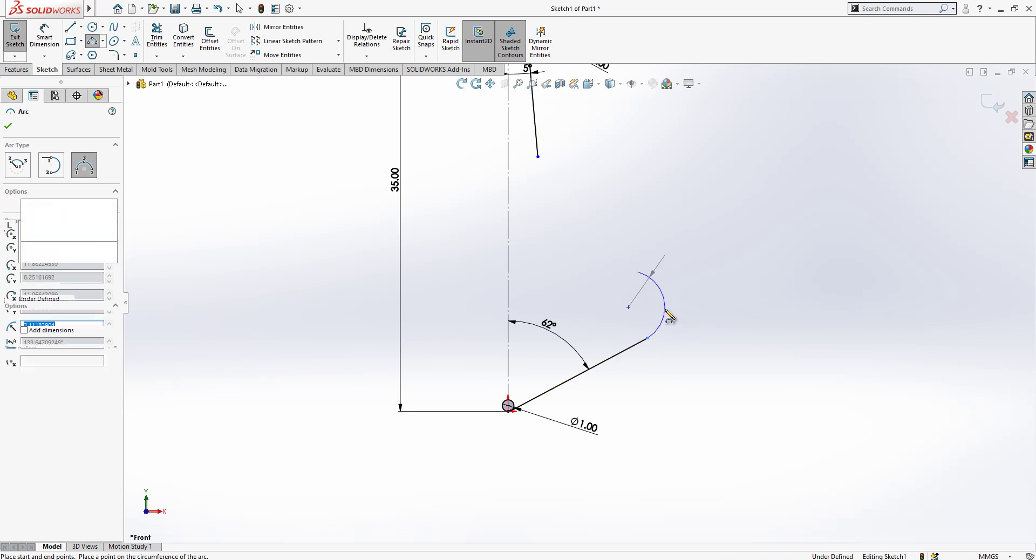
Sketch a short line about 2.7 mm long from the arc's upper end, leaning slightly toward the centerline
click(70, 27)
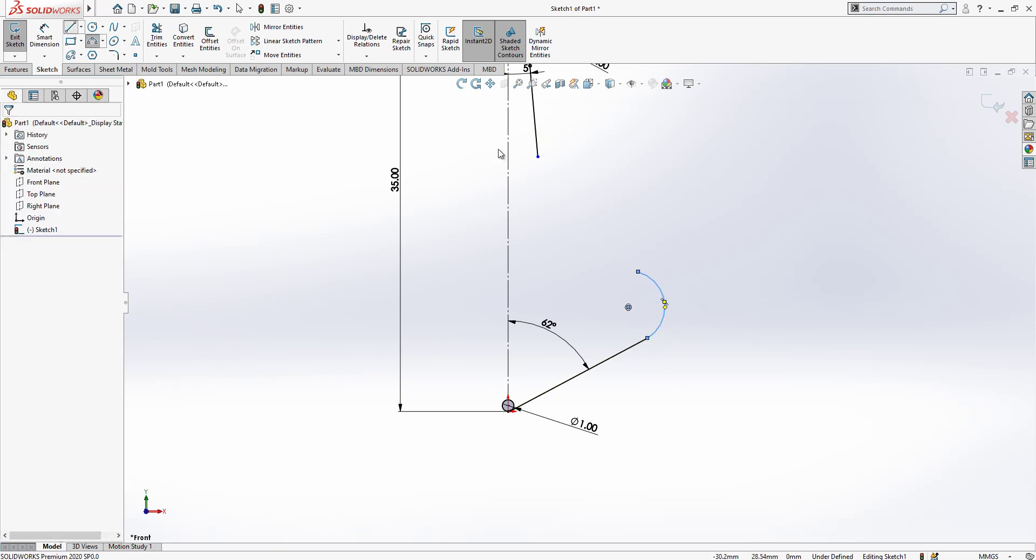
click(639, 272)
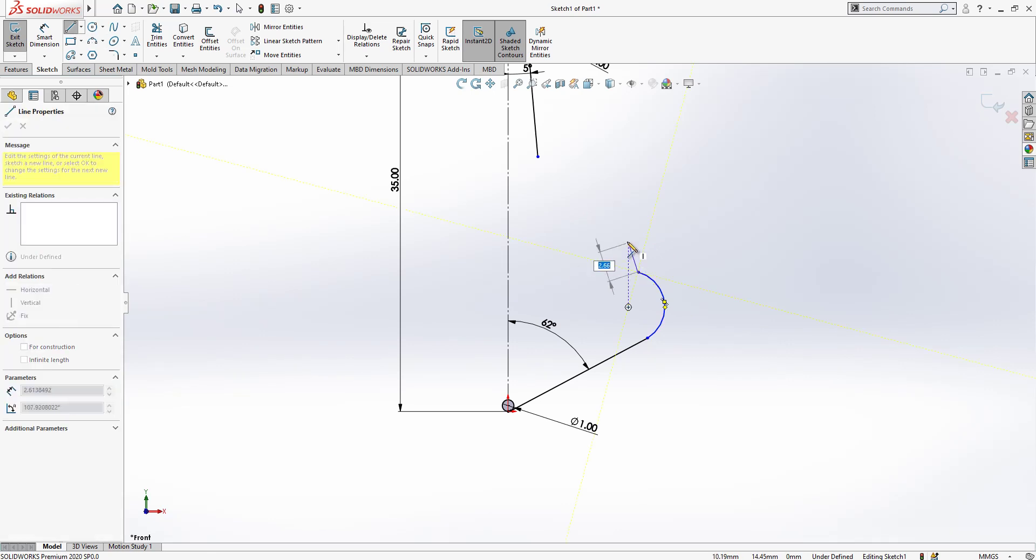
click(629, 242)
key(Escape)
scroll(673, 266, down, 1)
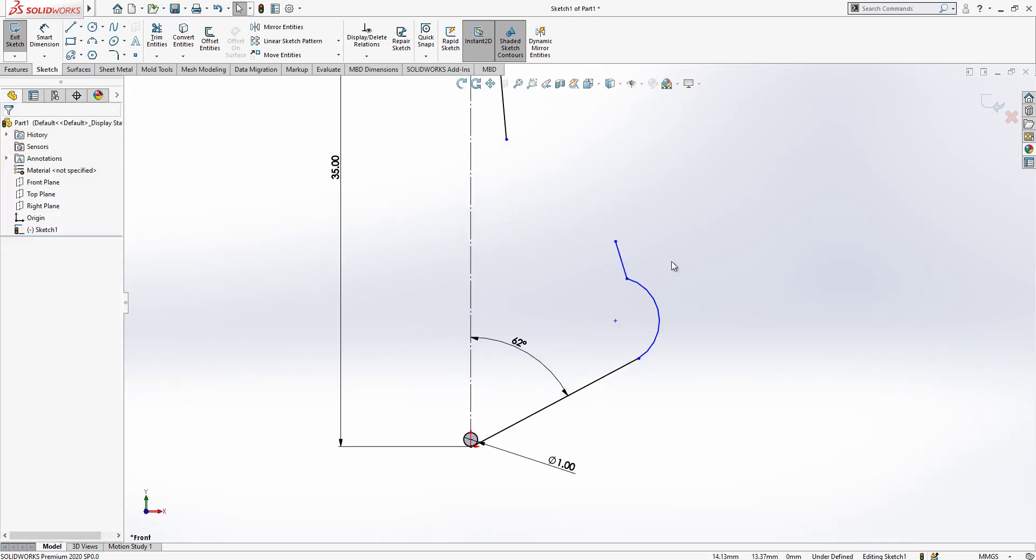
click(650, 357)
ctrl+click(624, 372)
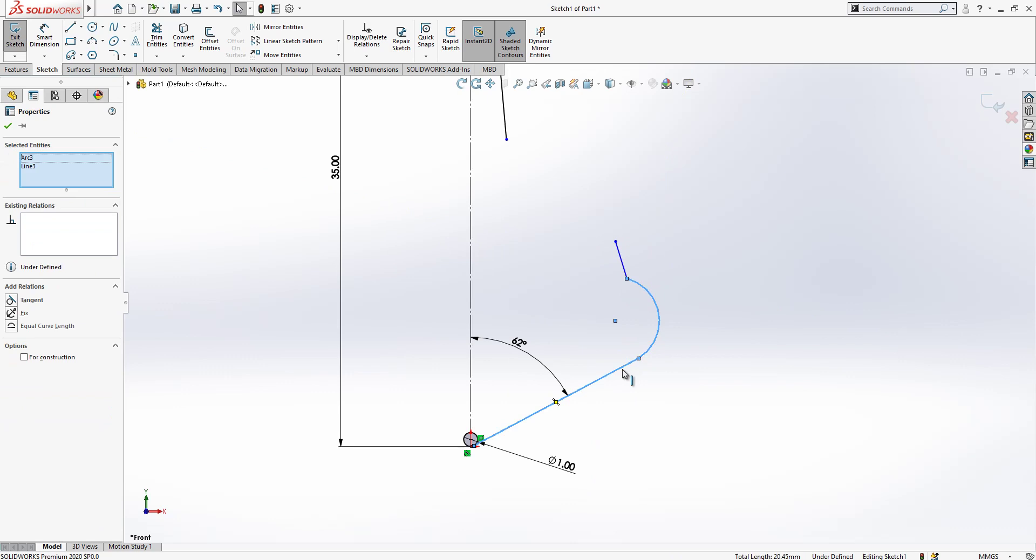
key(Escape)
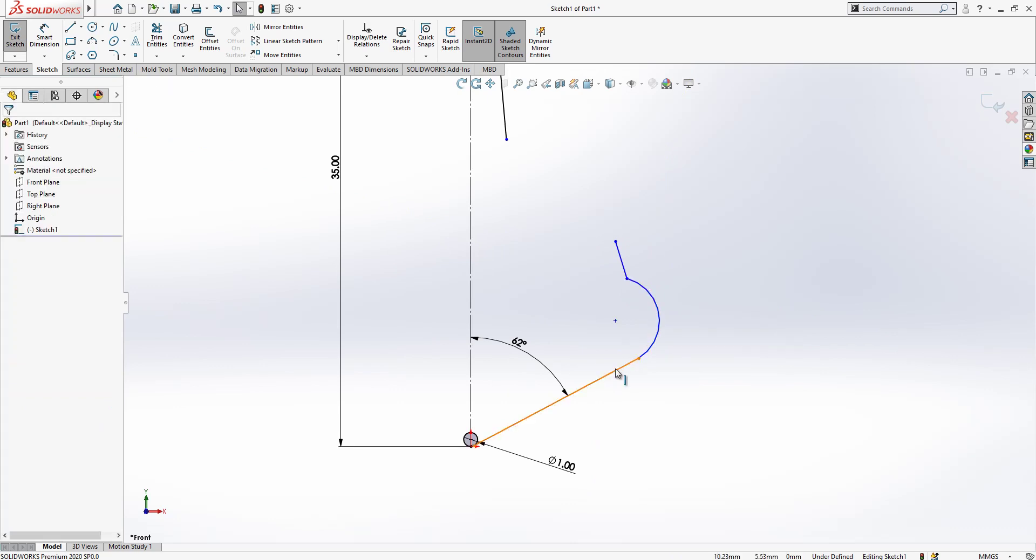
Make the arc tangent to the lower slanted line
click(618, 373)
ctrl+click(650, 354)
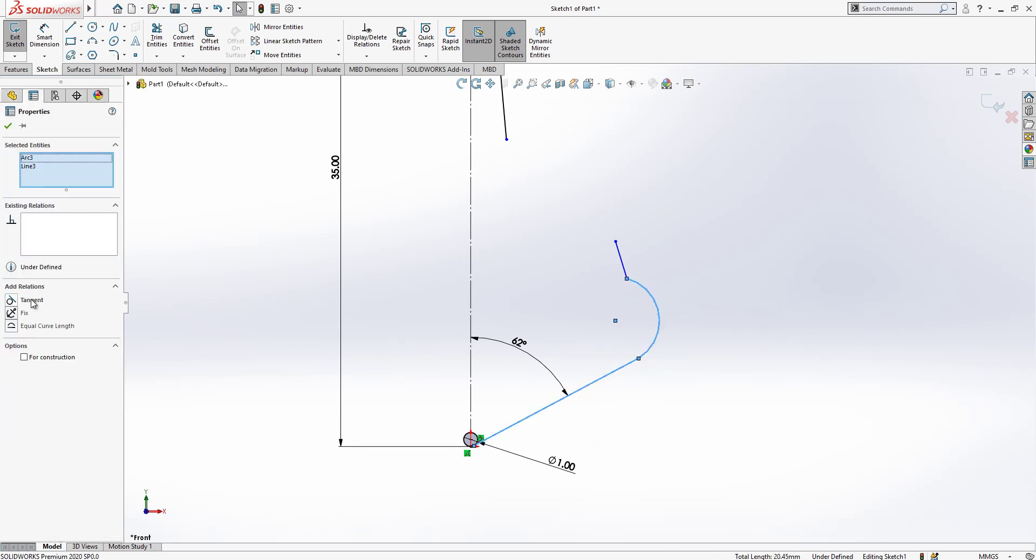
key(Escape)
Dimension the arc's radius to 3.5 mm
click(61, 44)
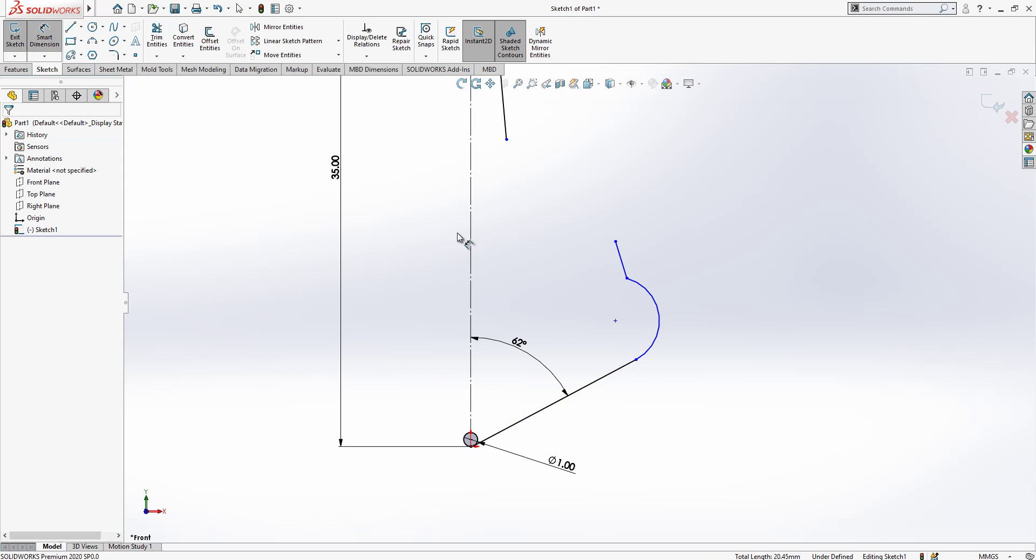
click(660, 332)
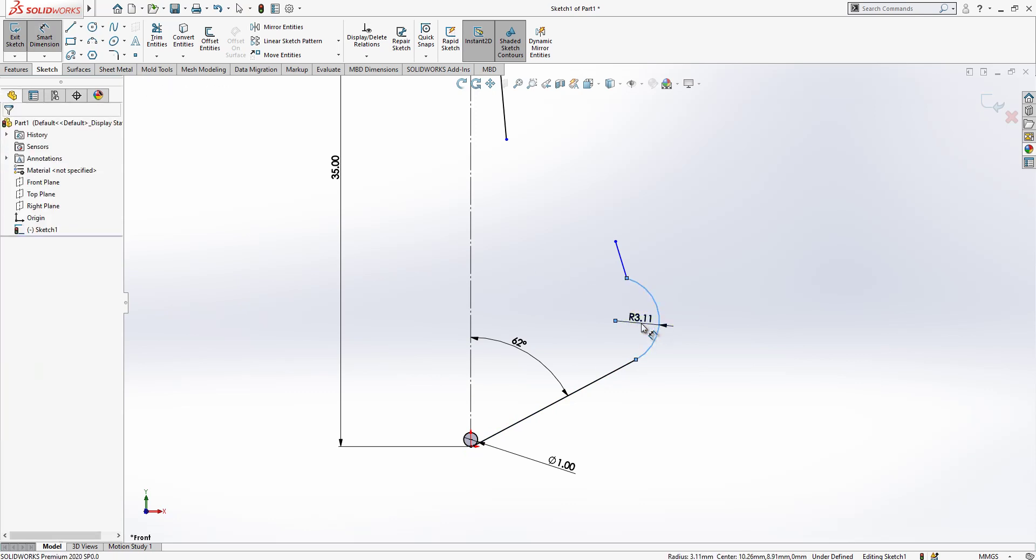
click(642, 324)
text(3.5)
key(Return)
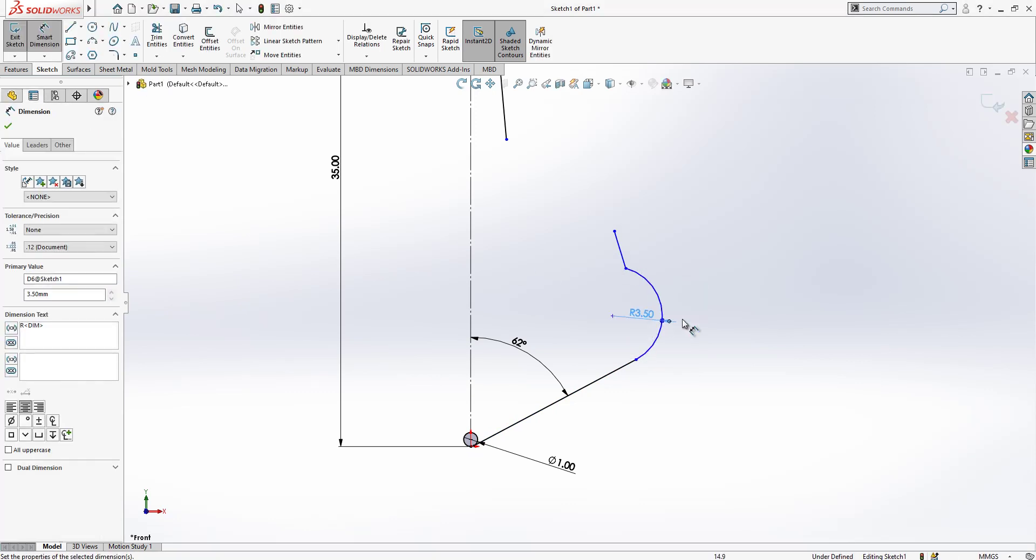
Dimension the arc's upper endpoint across the centerline as a 23 mm diameter
click(626, 270)
key(Escape)
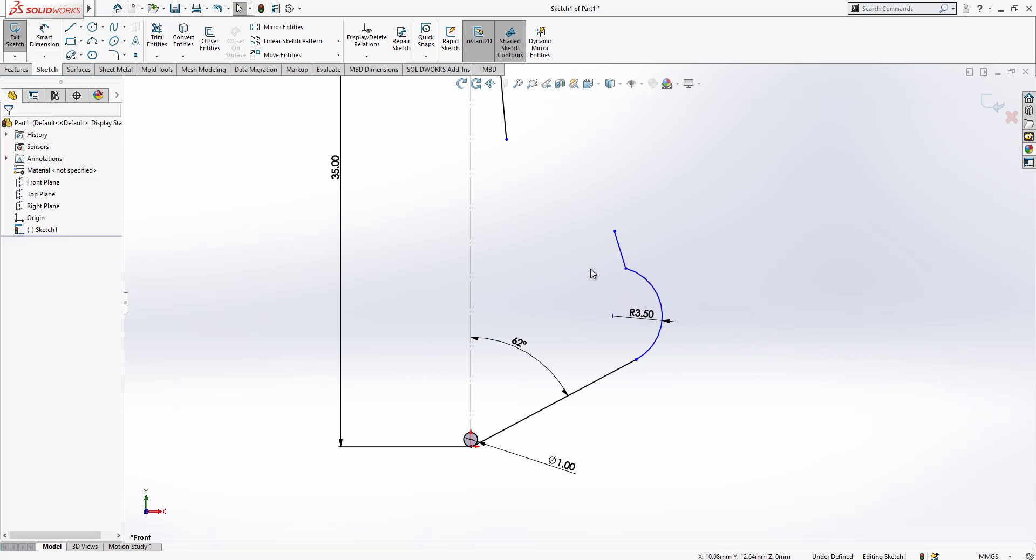
click(38, 33)
click(626, 270)
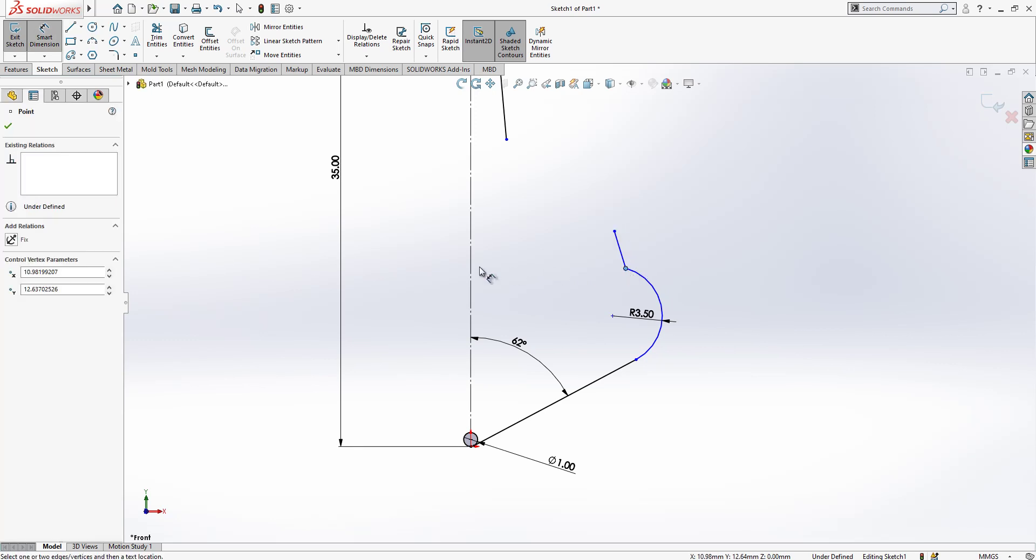
click(470, 270)
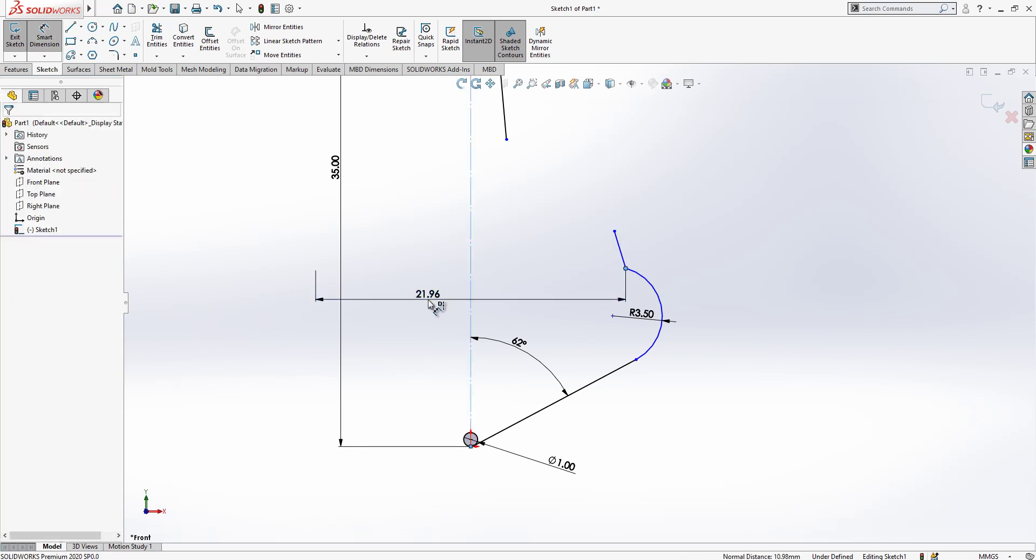
click(430, 300)
text(23)
key(Return)
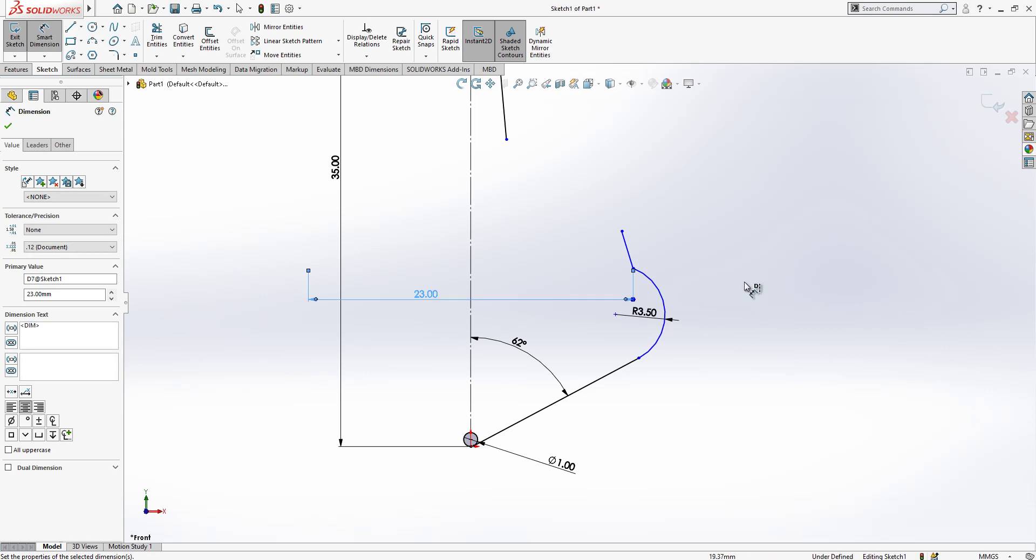
Dimension the short line's top endpoint across the centerline as a 22 mm diameter
click(622, 232)
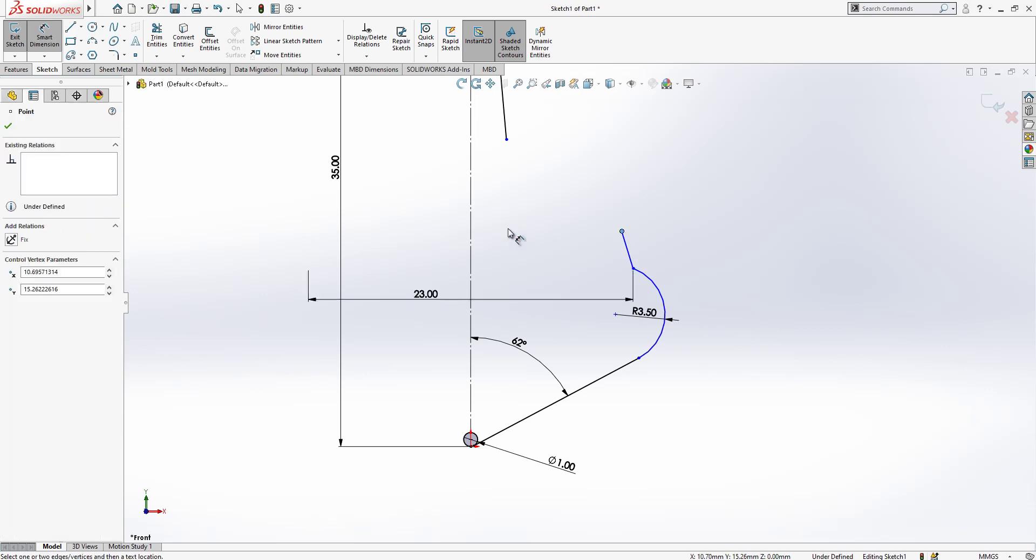
click(471, 232)
click(405, 233)
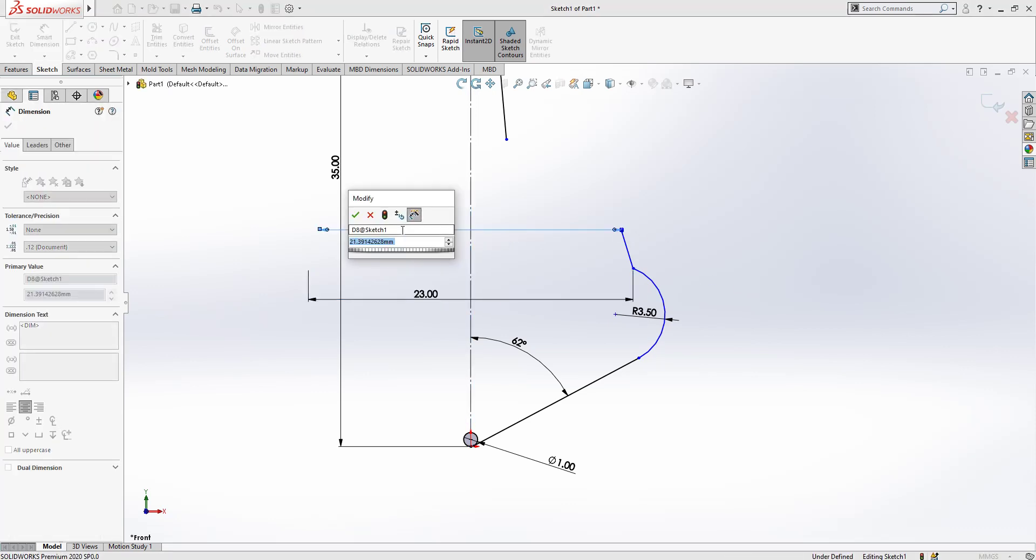
text(22)
key(Return)
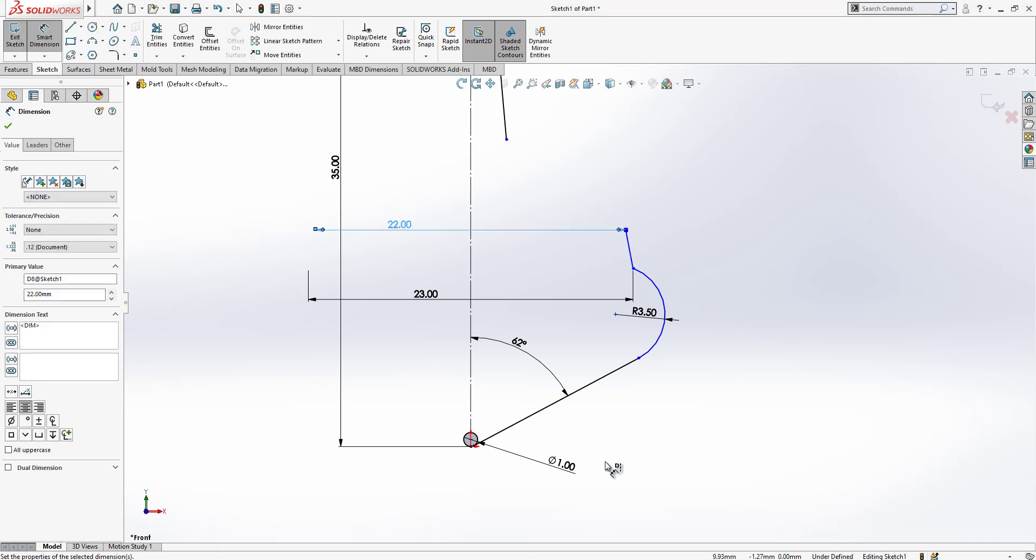
Dimension the vertical height of the arc's upper endpoint above the origin to 12.5 mm
click(605, 462)
click(469, 447)
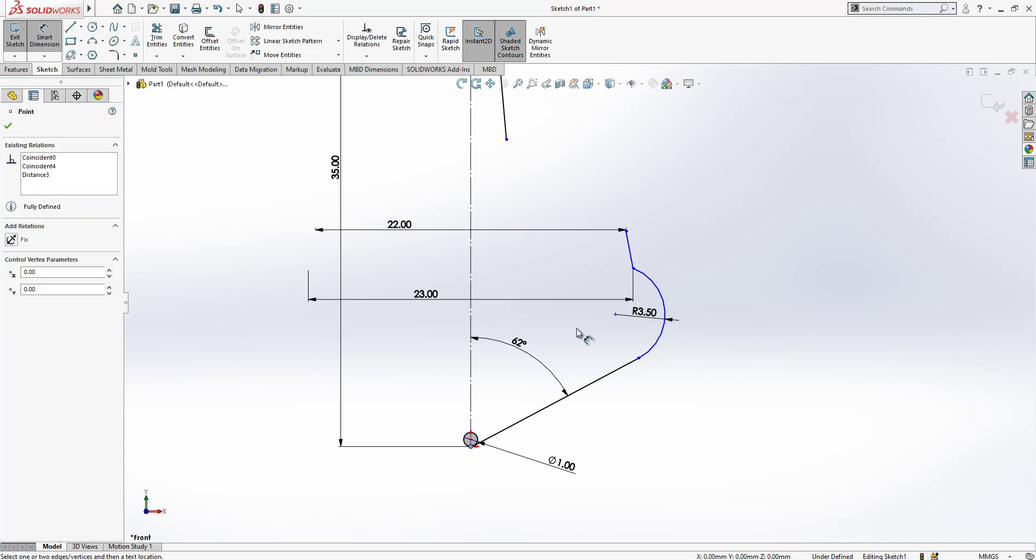
click(633, 269)
click(823, 377)
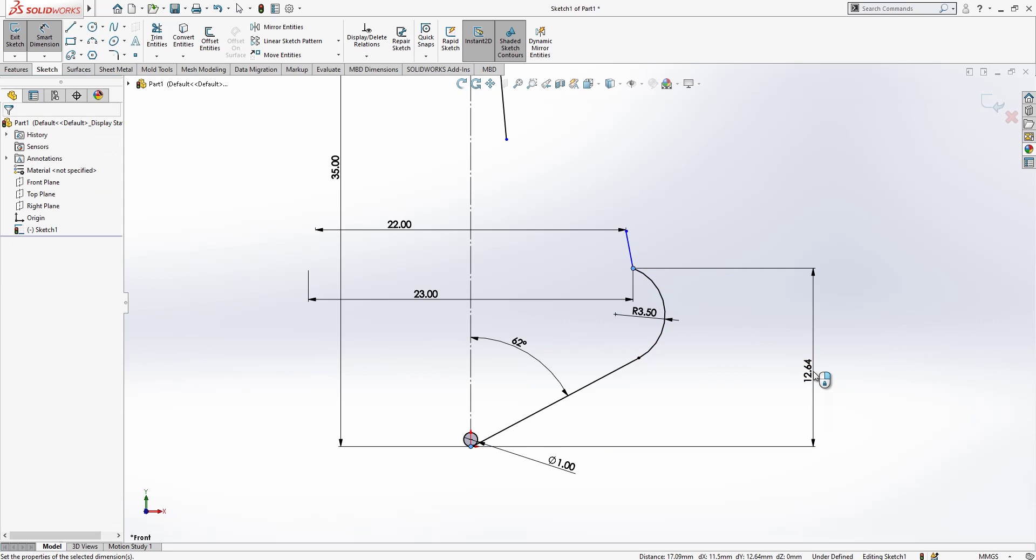
text(12.5)
key(Return)
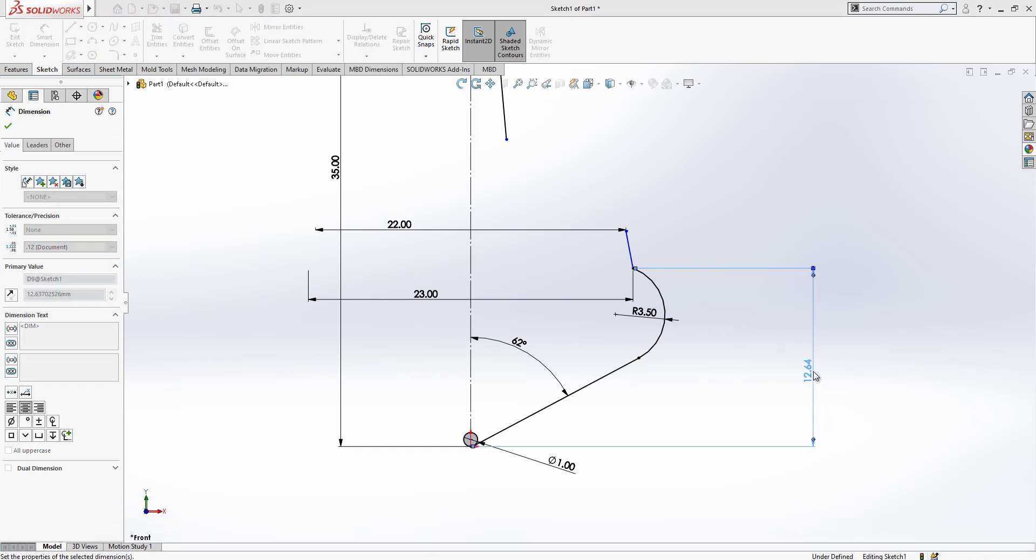
click(885, 395)
Dimension the vertical height of the short line's top endpoint above the origin to 14.5 mm
click(626, 231)
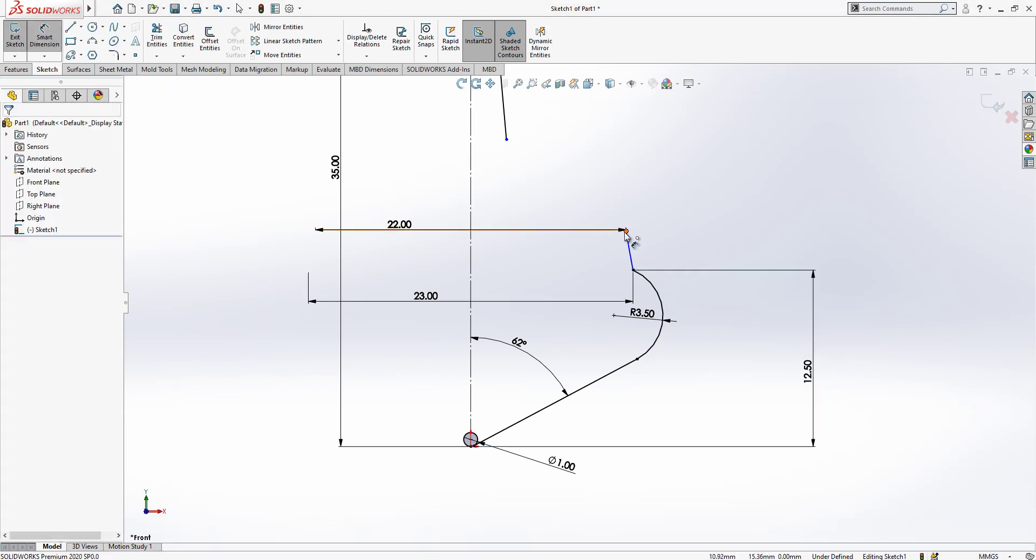
click(470, 445)
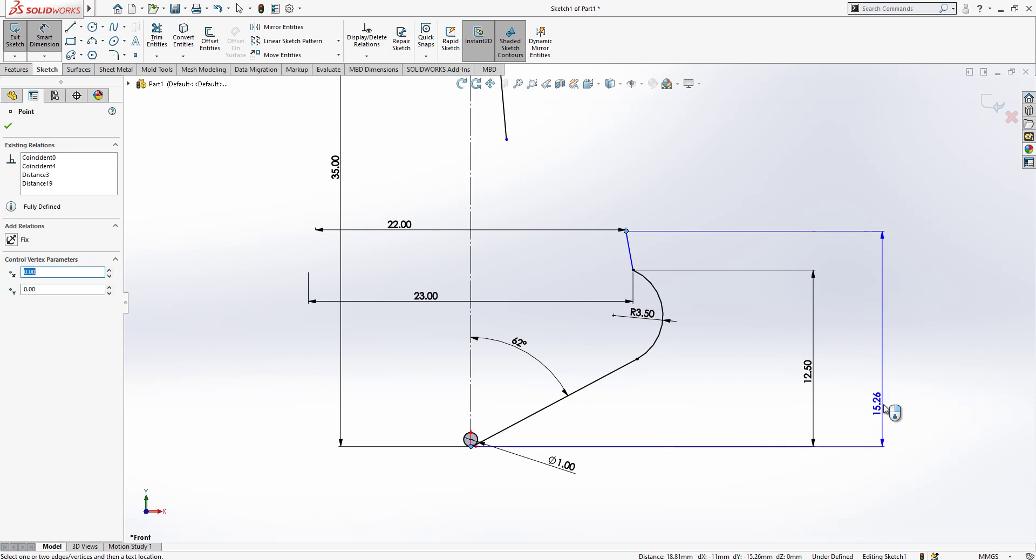
click(880, 389)
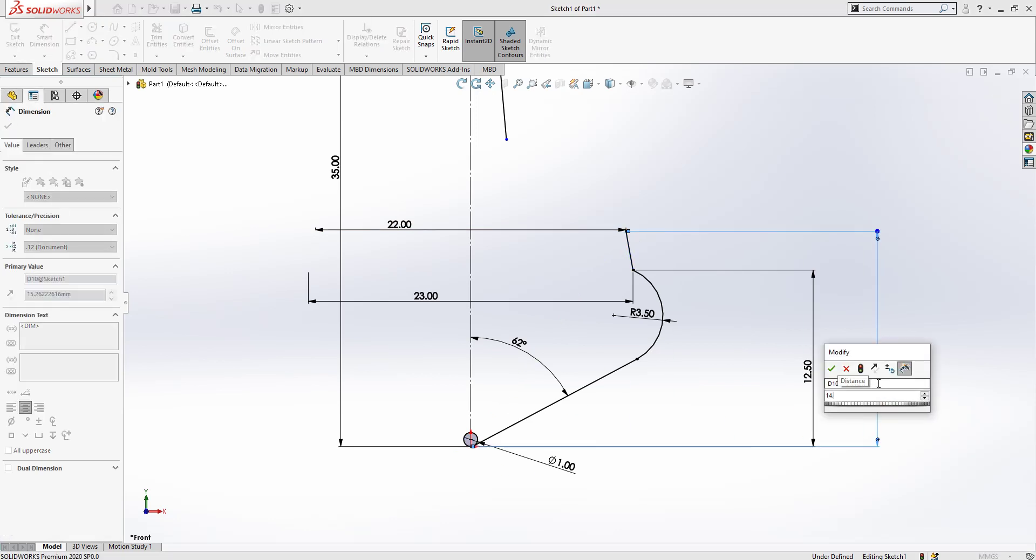
text(14.5)
key(Return)
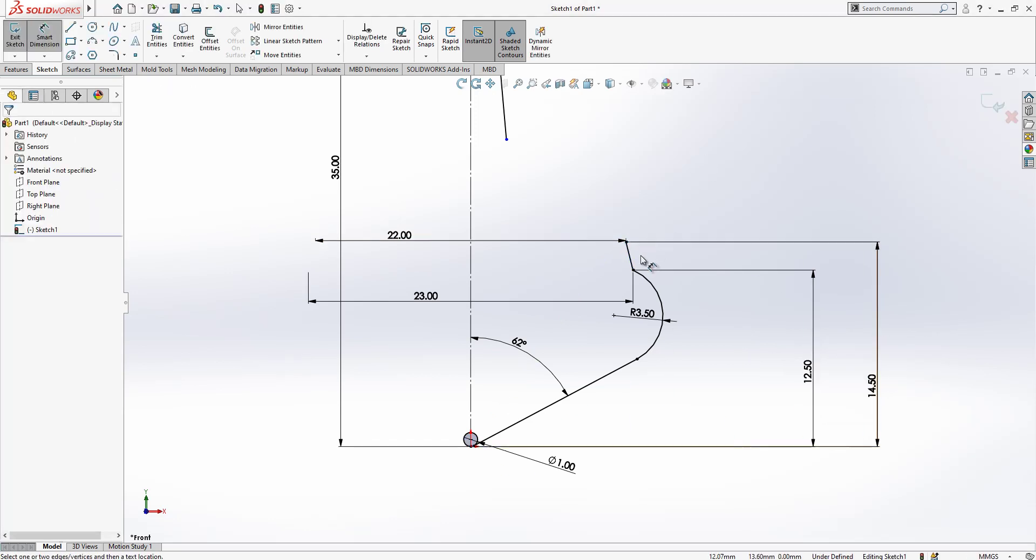
click(629, 255)
key(Escape)
Draw a two-point spline from the stem line's lower endpoint to the short slanted line's top endpoint
scroll(668, 218, up, 1)
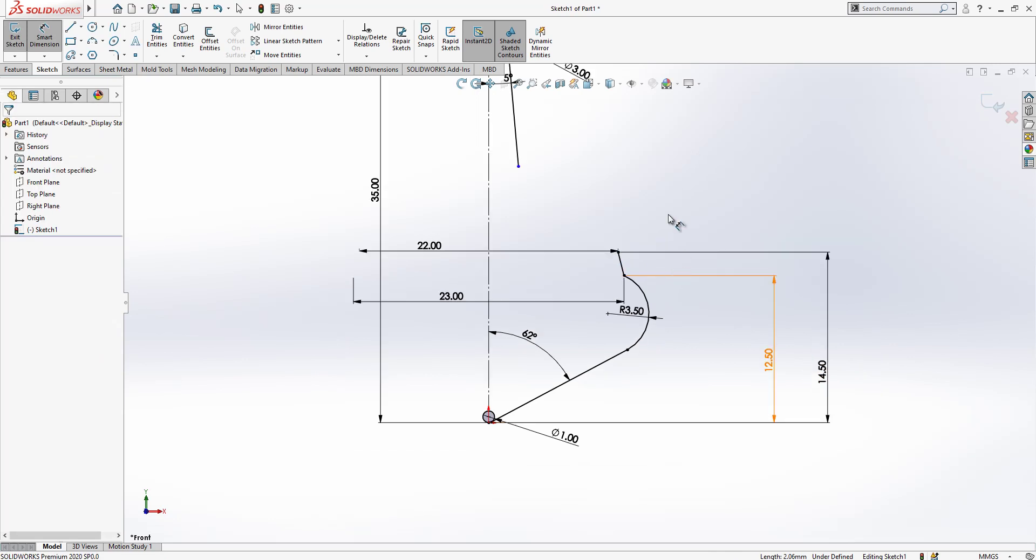
scroll(671, 193, down, 2)
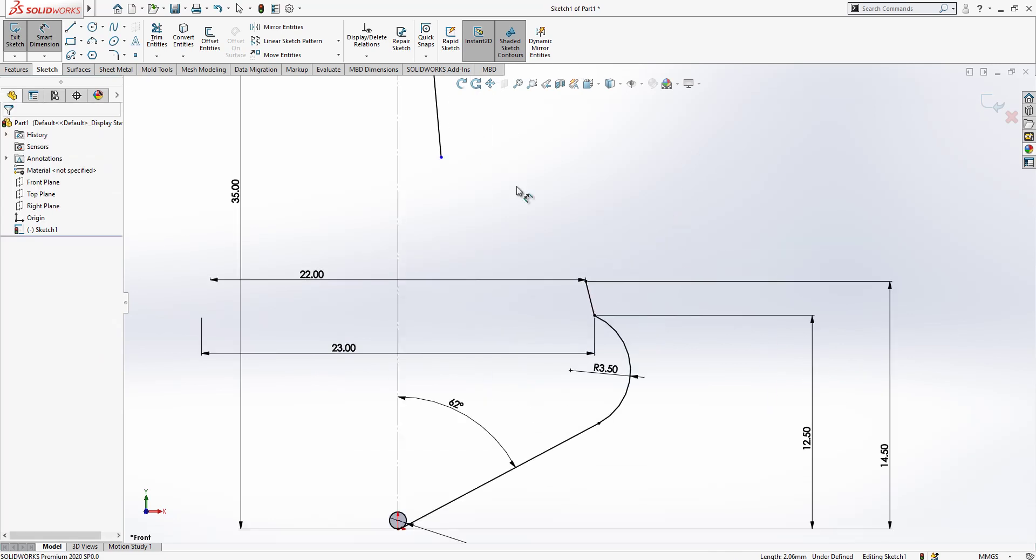
click(111, 30)
click(441, 158)
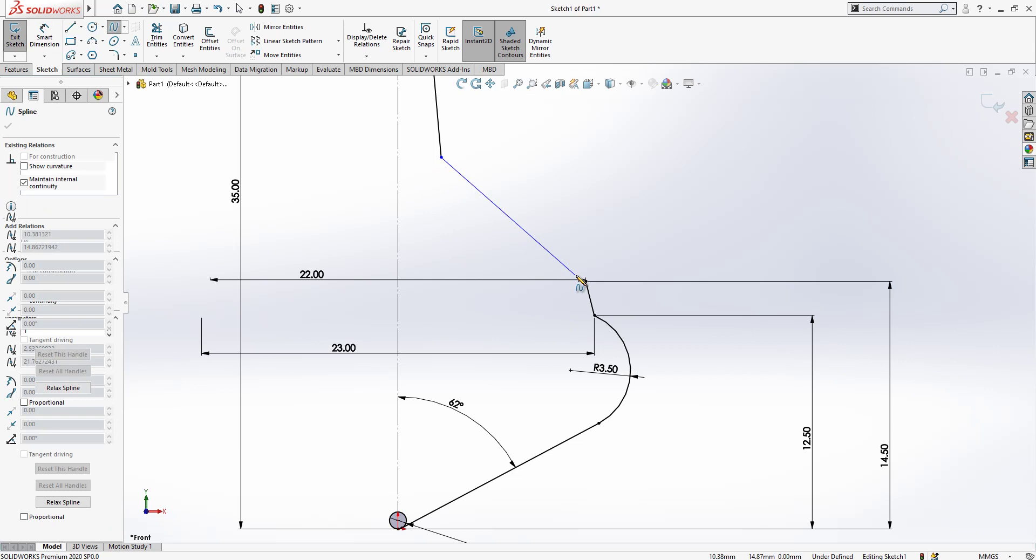
double_click(586, 281)
key(Escape)
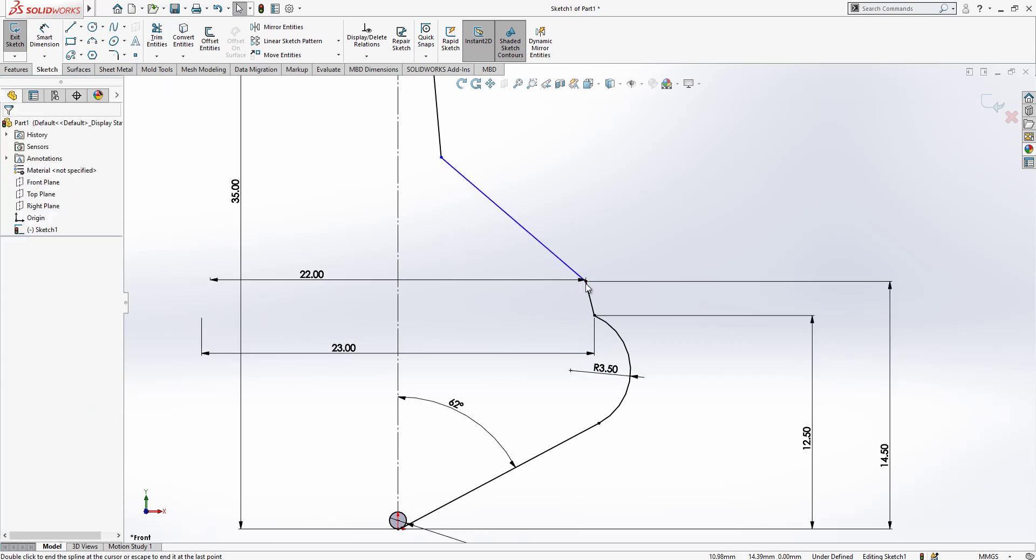
Make the spline tangent to the slanted stem line
click(491, 204)
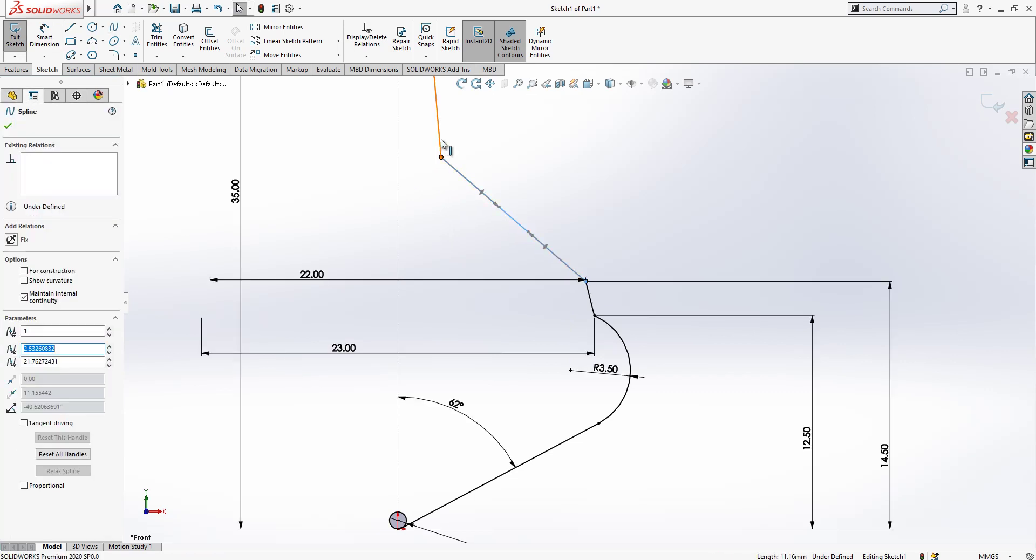
ctrl+click(441, 144)
click(32, 313)
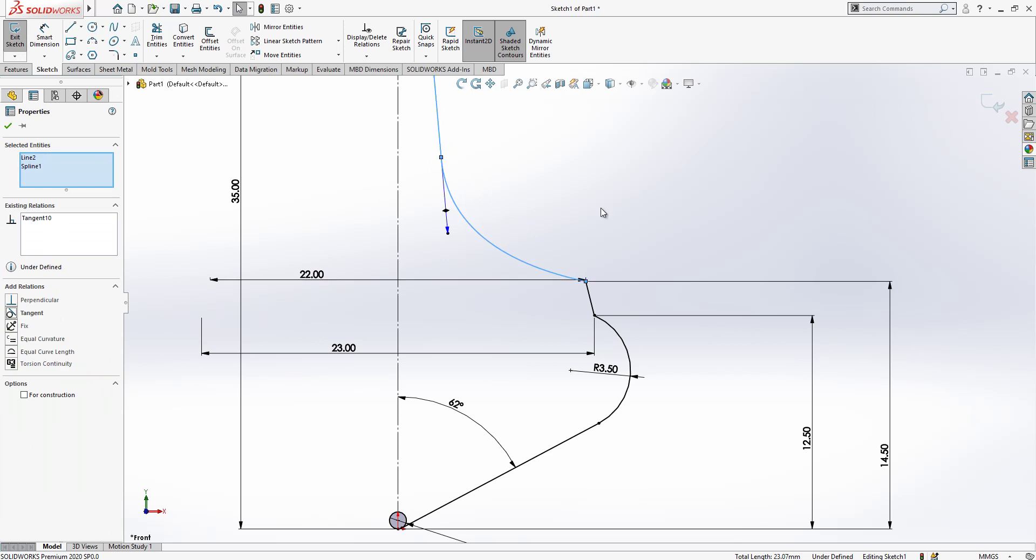
click(557, 220)
Dimension the spline's upper tangent handle to 10 mm
scroll(560, 211, up, 2)
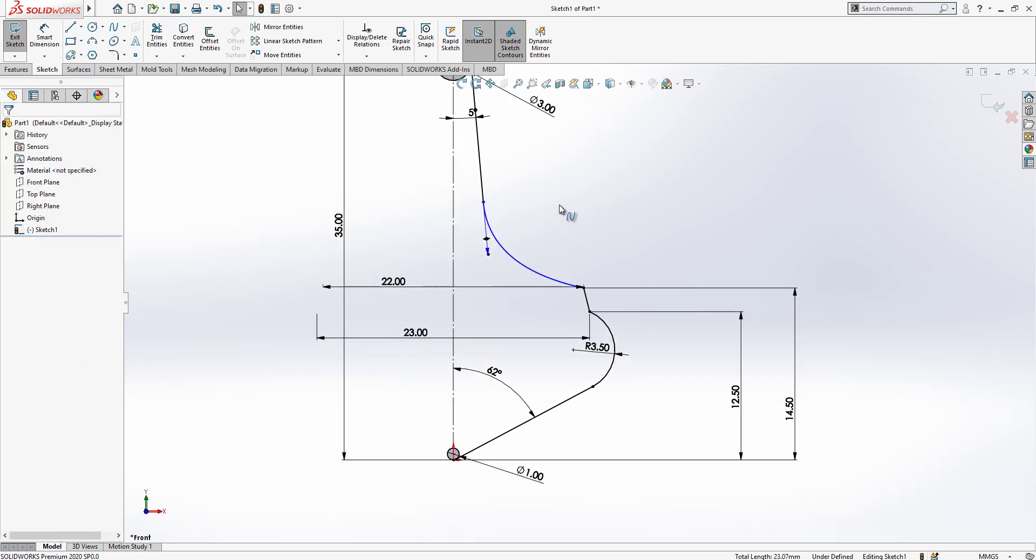
click(54, 46)
click(490, 258)
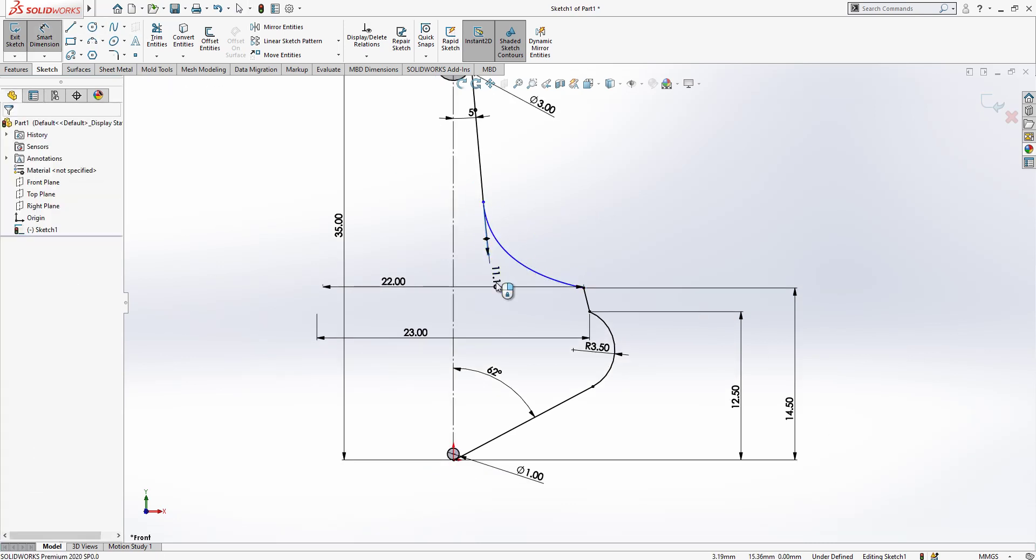
click(497, 286)
text(10)
key(Return)
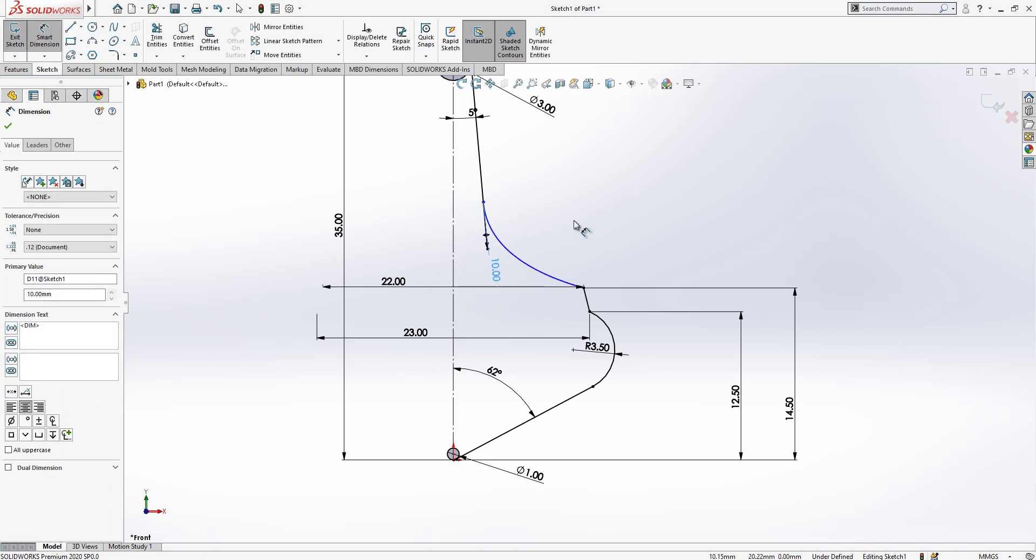
click(574, 221)
Dimension the vertical height of the spline's upper endpoint above the origin to 21 mm
scroll(570, 216, up, 2)
scroll(533, 166, down, 1)
click(513, 257)
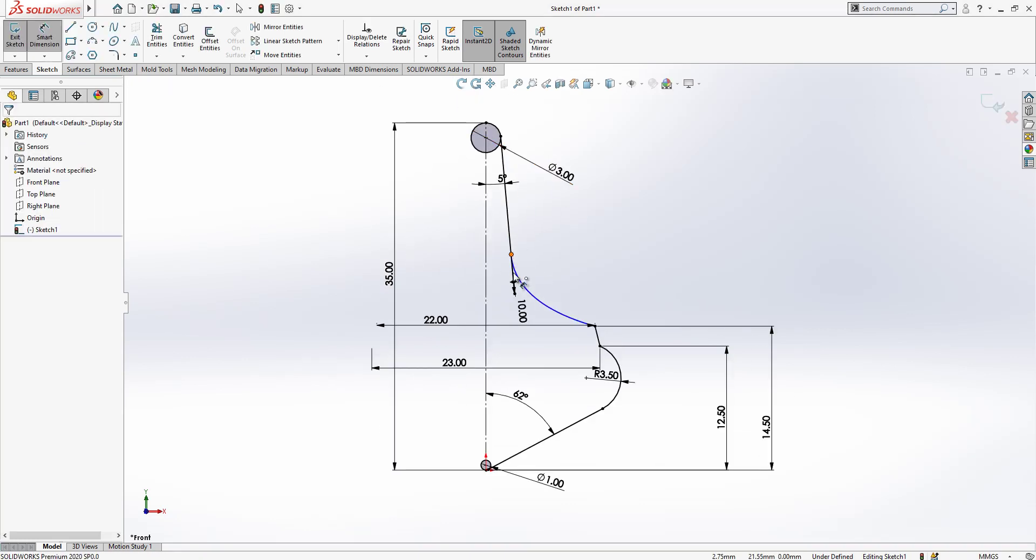
click(511, 255)
click(486, 466)
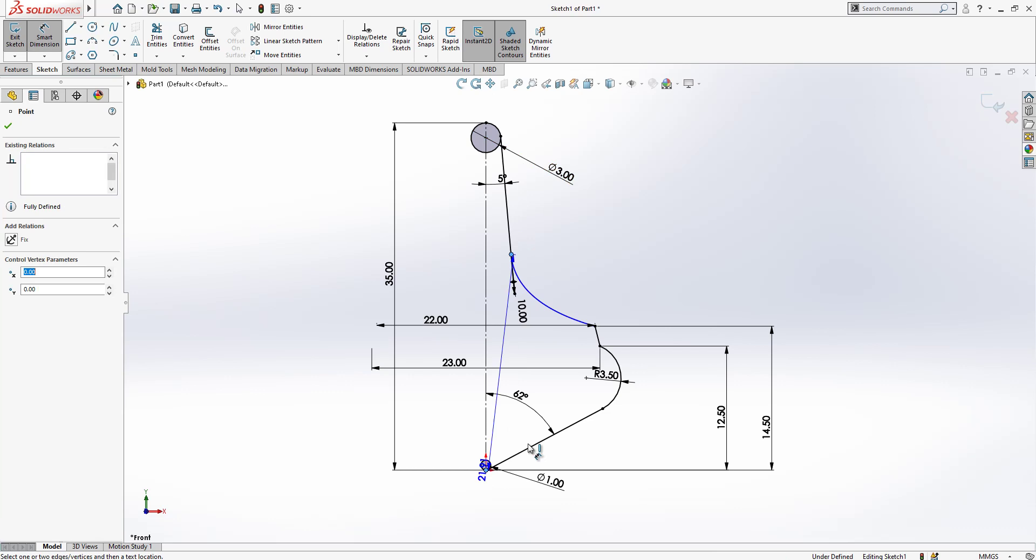
click(842, 369)
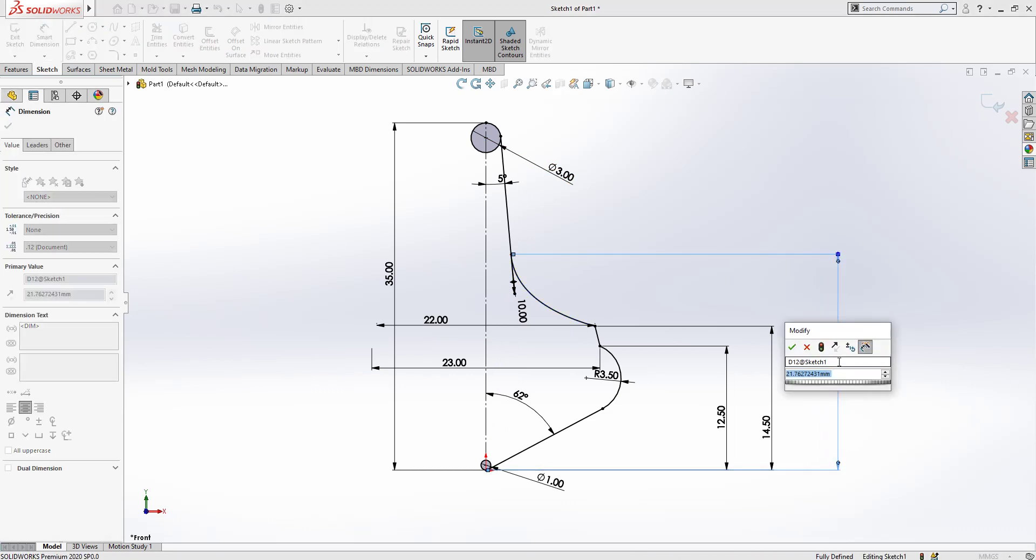
text(21)
key(Return)
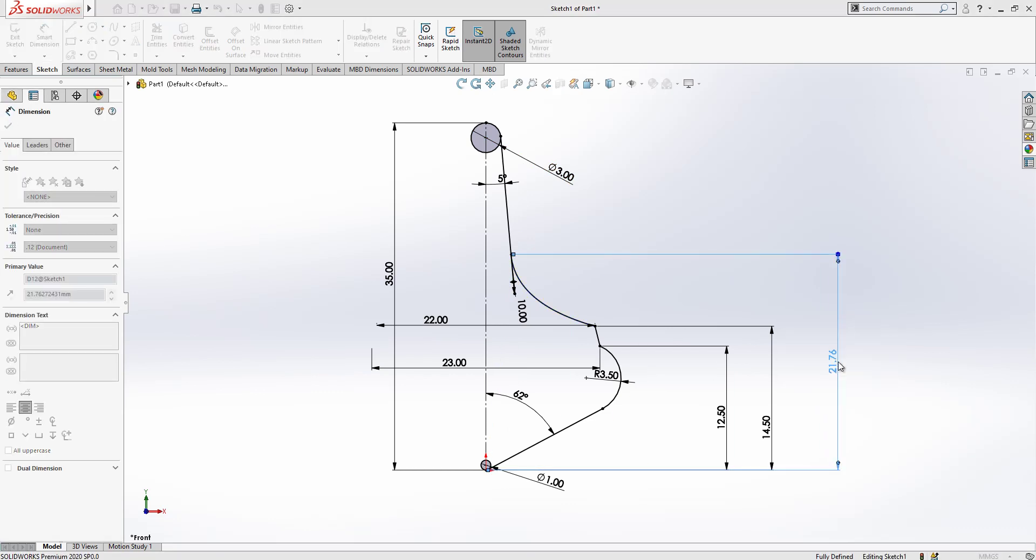
click(671, 190)
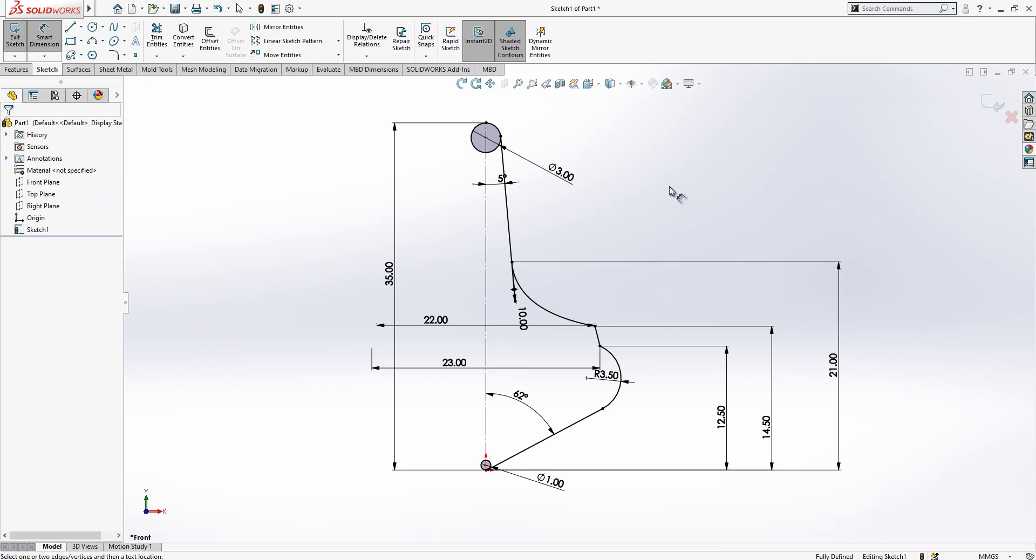
Exit the finished profile sketch and start a new sketch on the Front Plane
scroll(668, 334, up, 1)
scroll(667, 334, down, 2)
scroll(667, 336, up, 1)
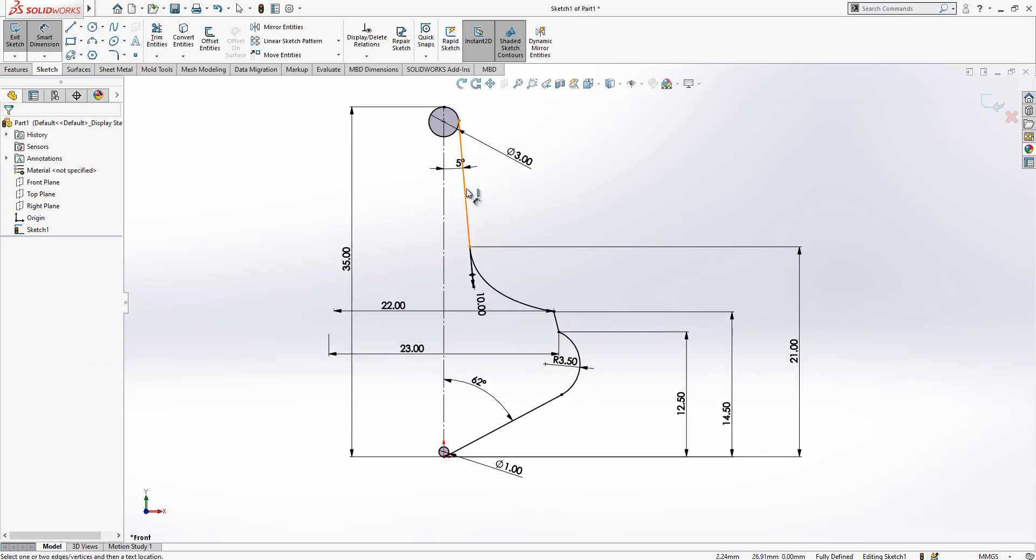
click(983, 102)
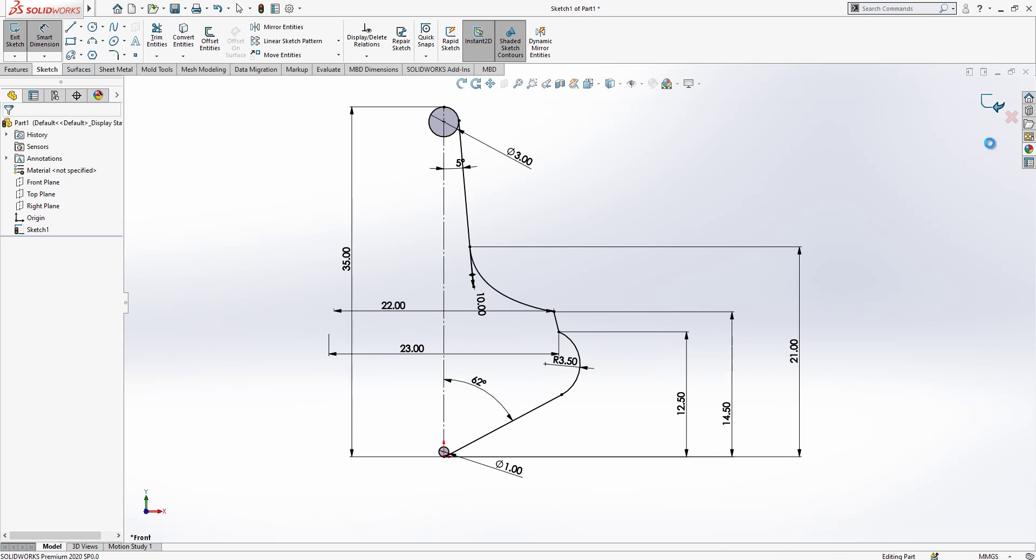
click(44, 183)
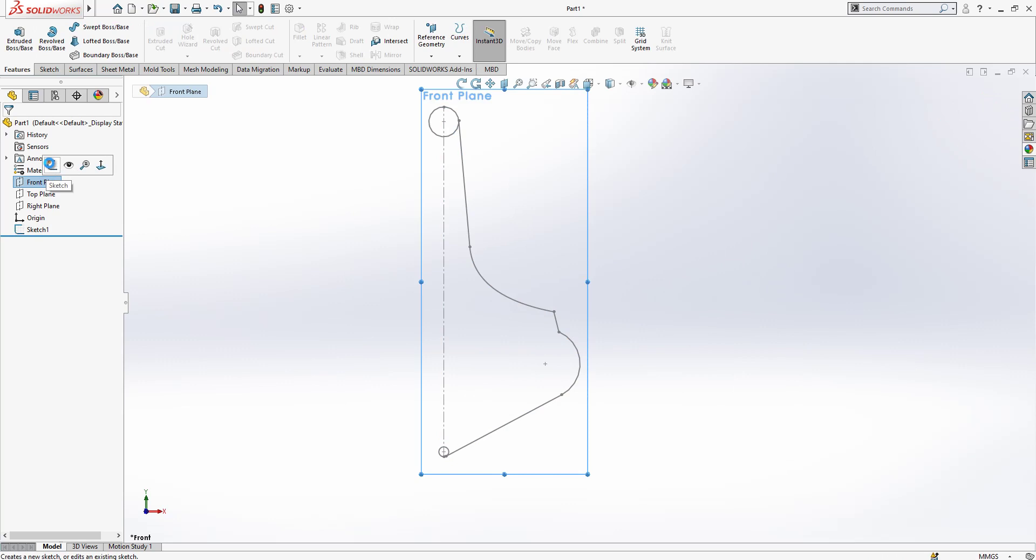
click(50, 163)
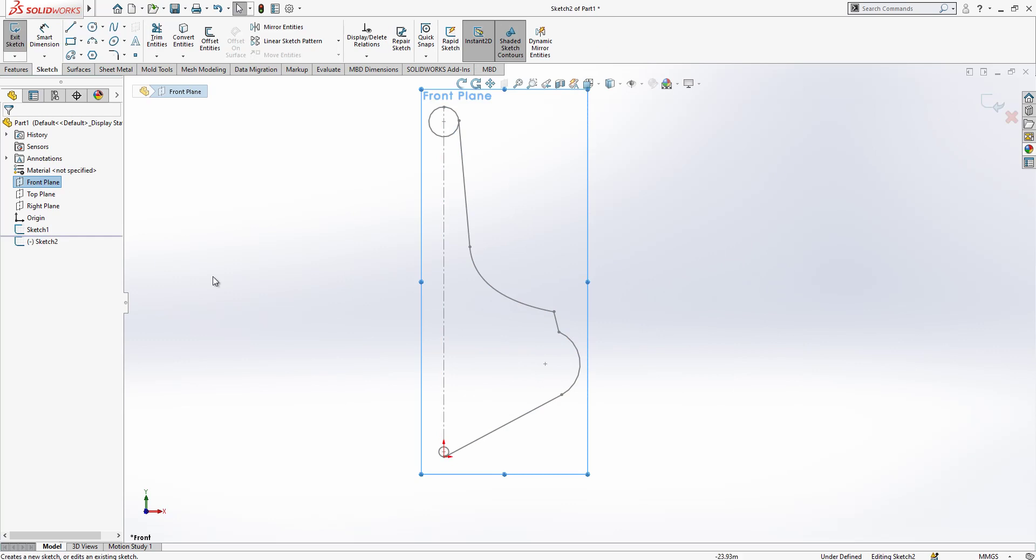
Convert the first sketch's profile and centerline into the new sketch, making the converted centerline construction geometry
click(40, 233)
click(183, 36)
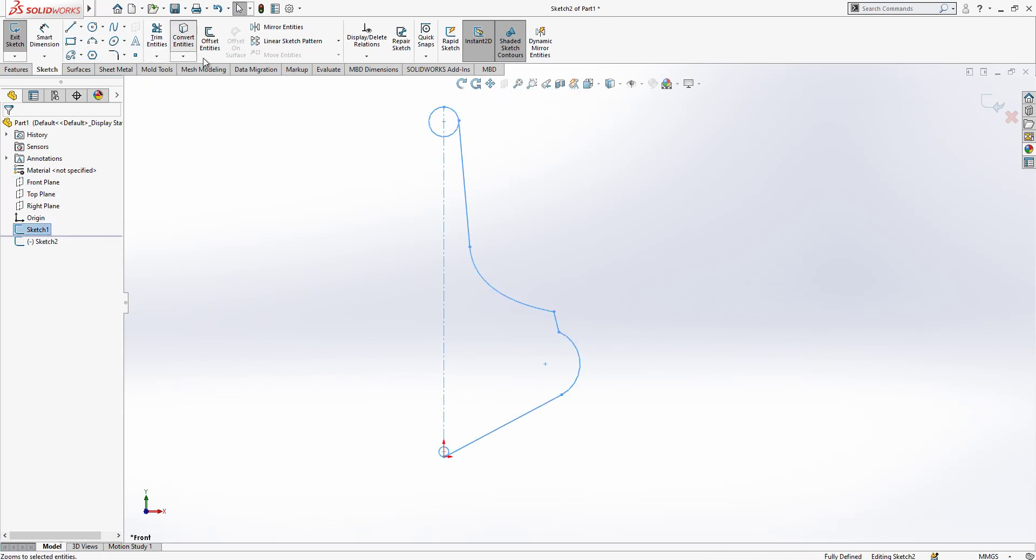
click(446, 161)
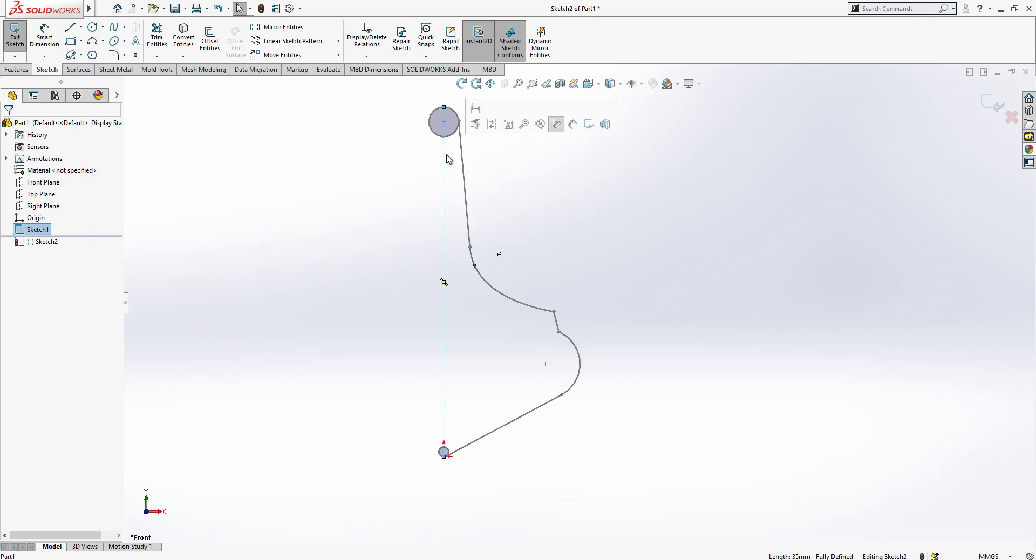
click(445, 192)
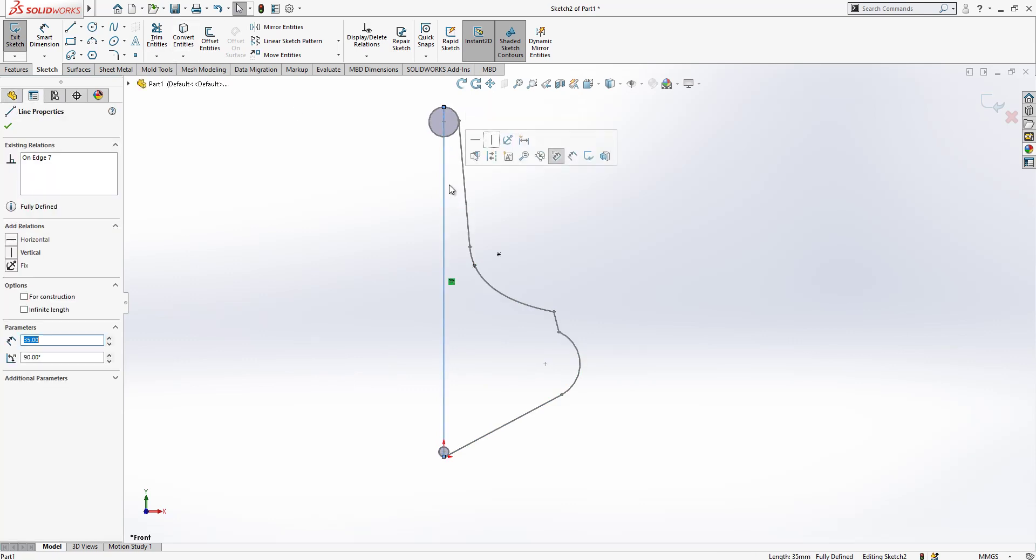
click(490, 157)
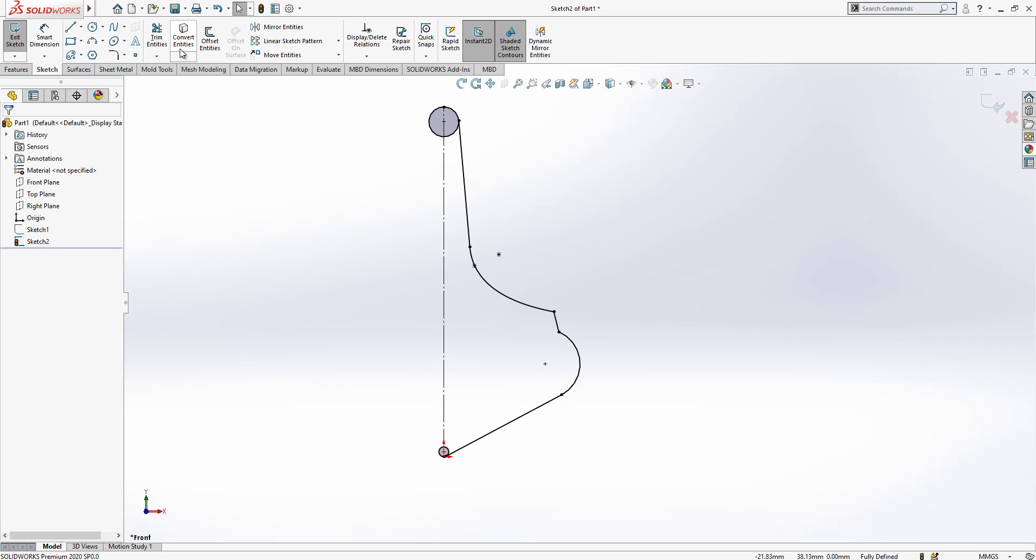
Trim the upper and lower circles to the short outer arcs that close the half-profile at the centerline
key(t)
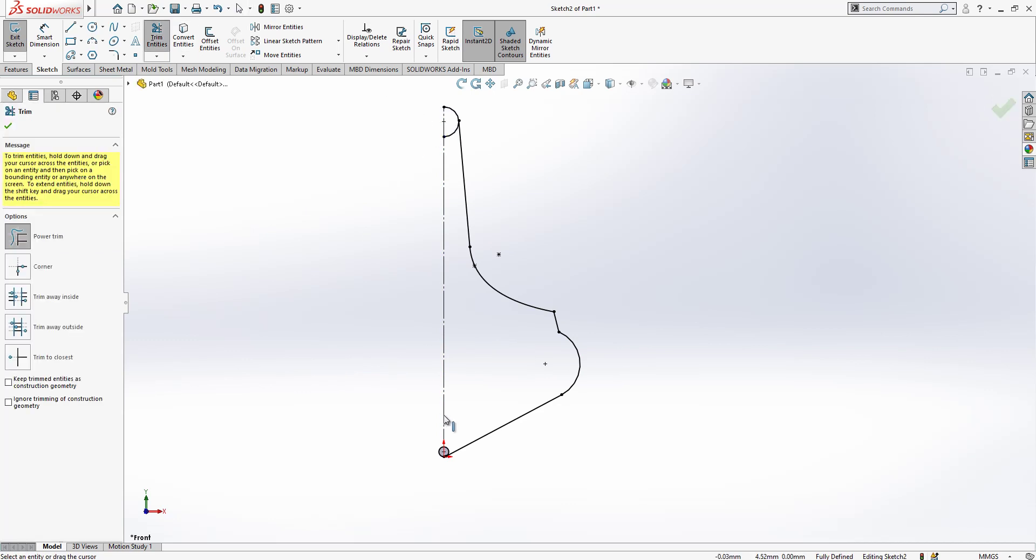
scroll(446, 426, down, 3)
scroll(465, 459, down, 3)
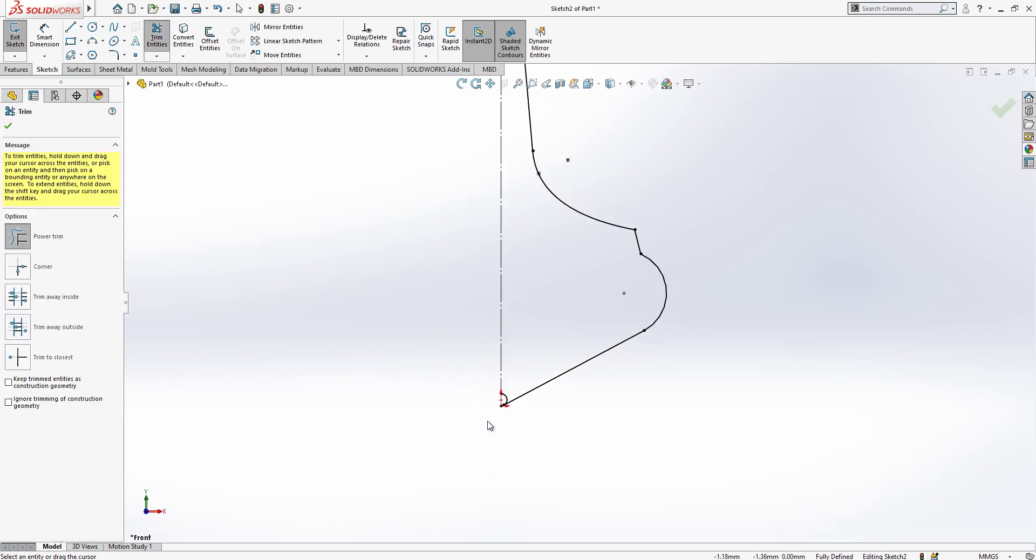
scroll(573, 335, up, 8)
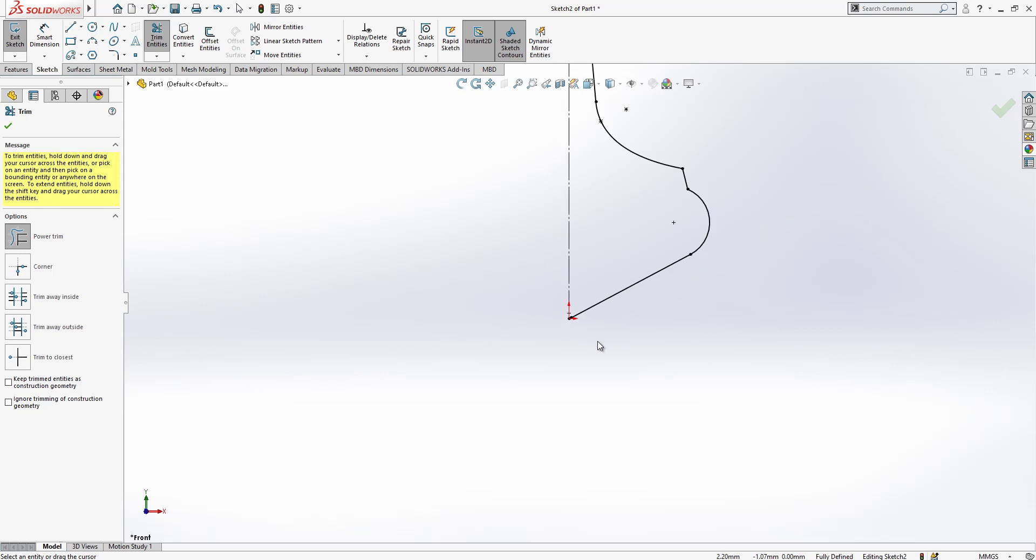
scroll(576, 206, down, 8)
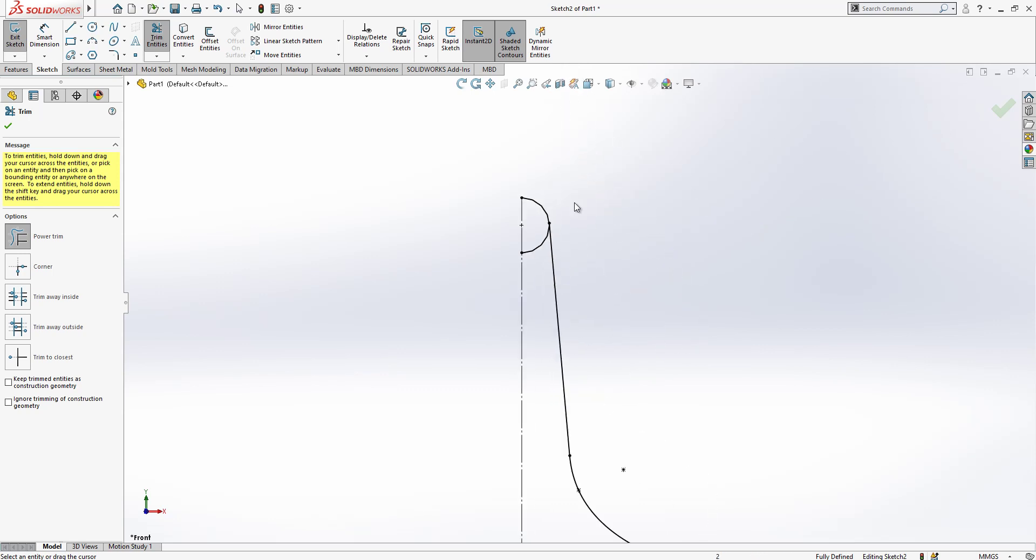
scroll(527, 254, up, 6)
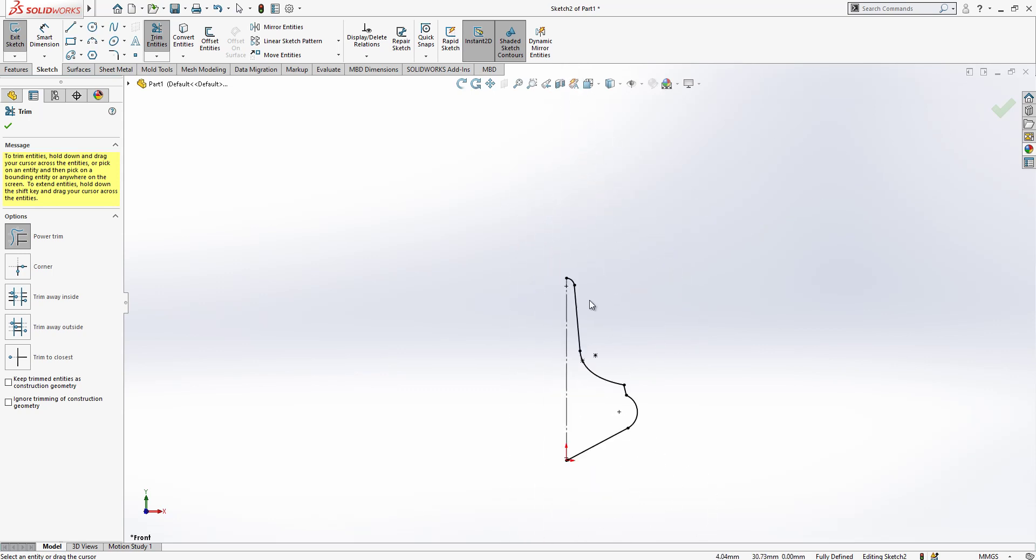
Draw a stepped line chain inward from the large arc's upper endpoint, dropping about 0.7 mm, running inward, then down about 9.7 mm to the slanted bottom line
key(l)
scroll(620, 367, down, 3)
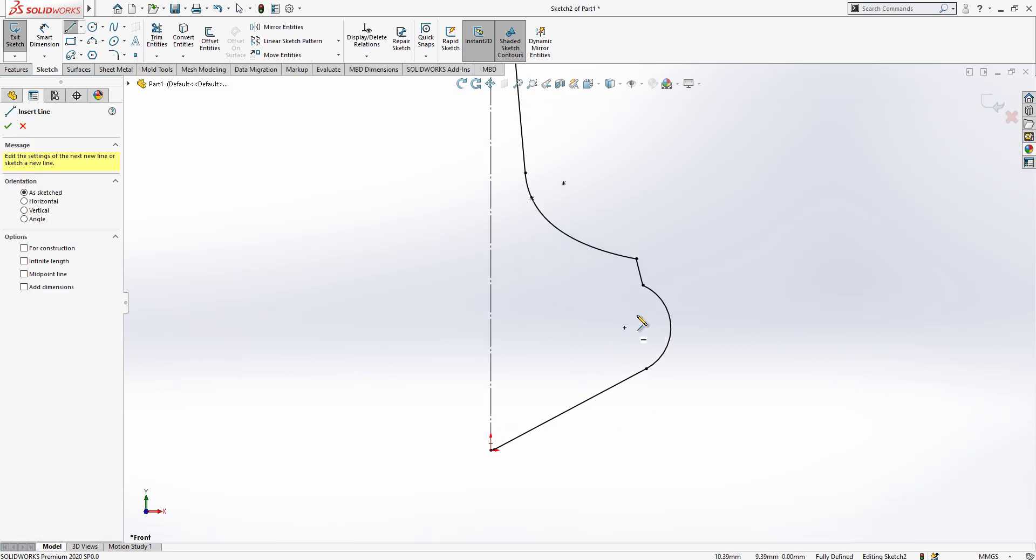
click(638, 274)
scroll(615, 283, down, 2)
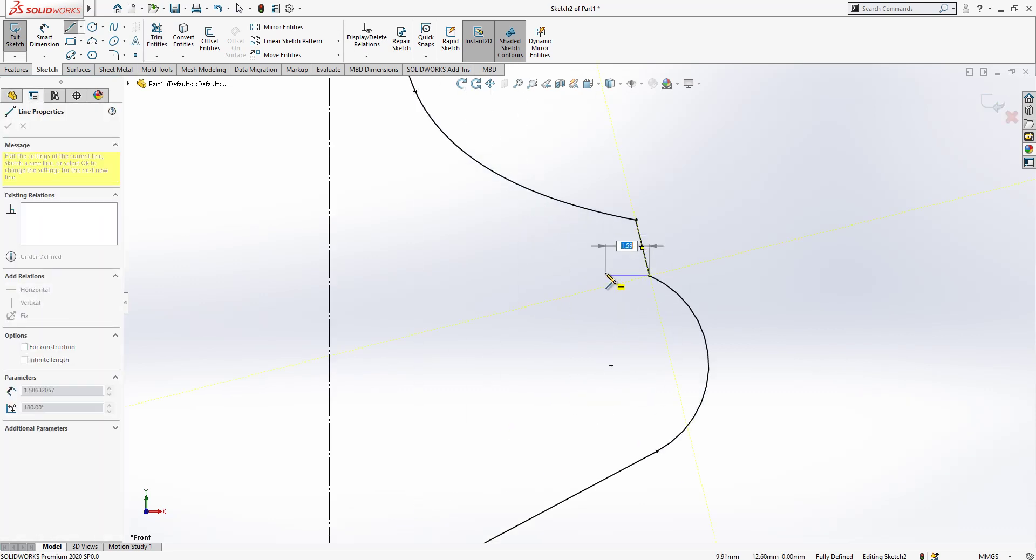
click(621, 276)
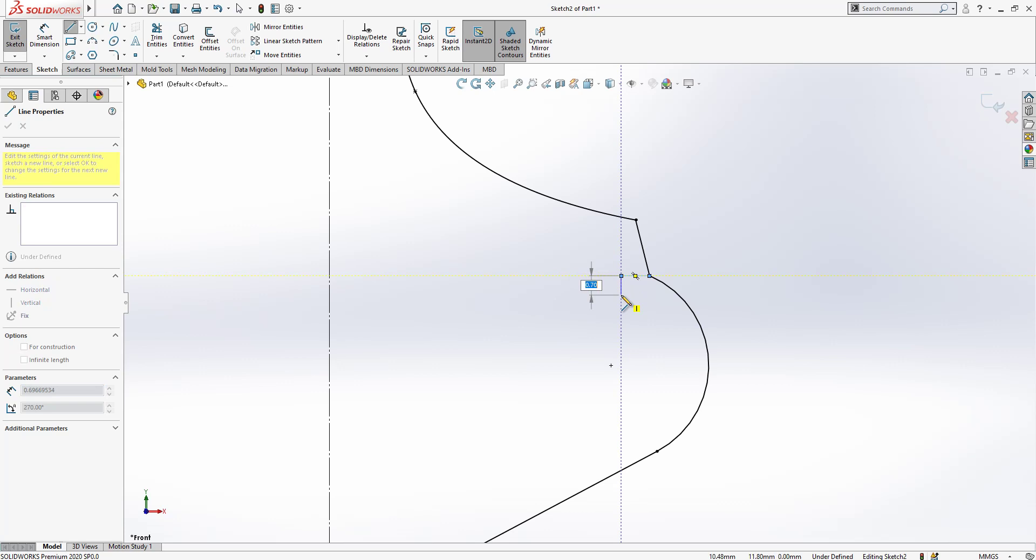
click(621, 294)
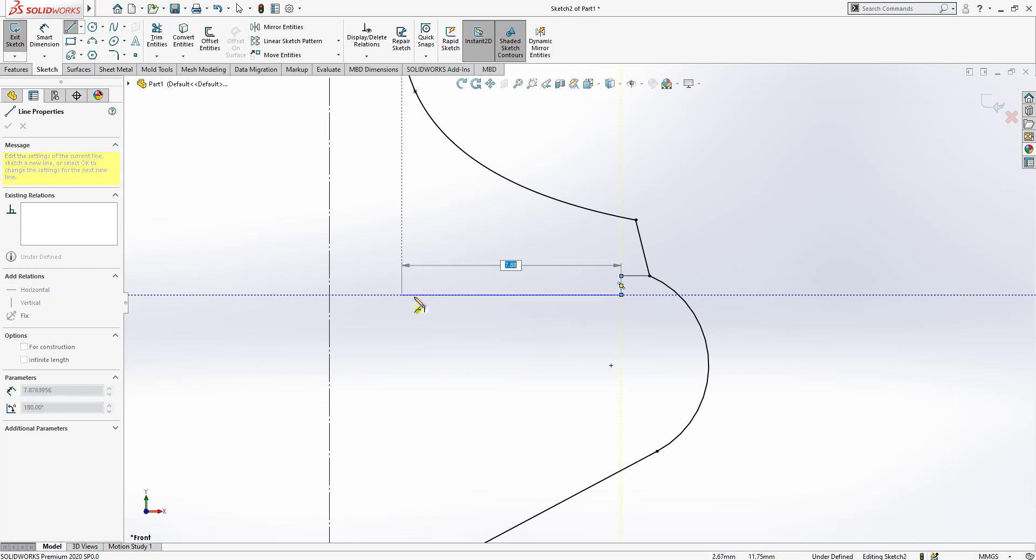
click(443, 296)
scroll(443, 300, up, 5)
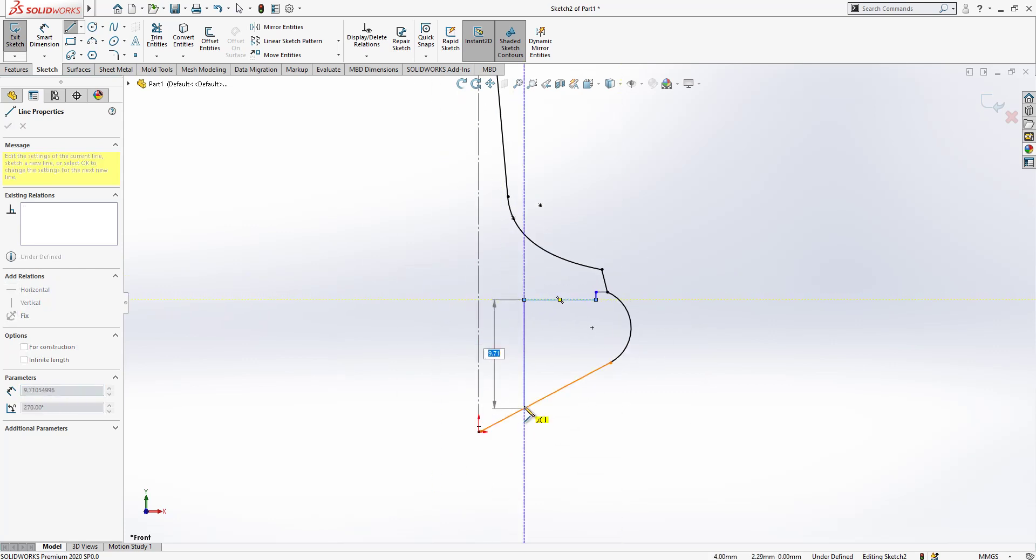
click(525, 408)
key(Escape)
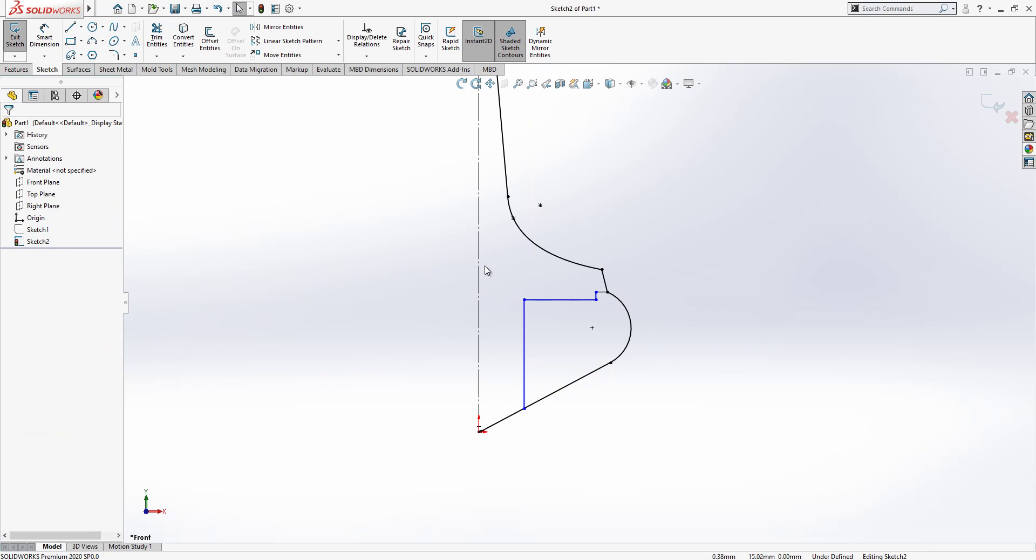
Dimension the long vertical line's doubled distance across the centerline as 10 mm
click(59, 40)
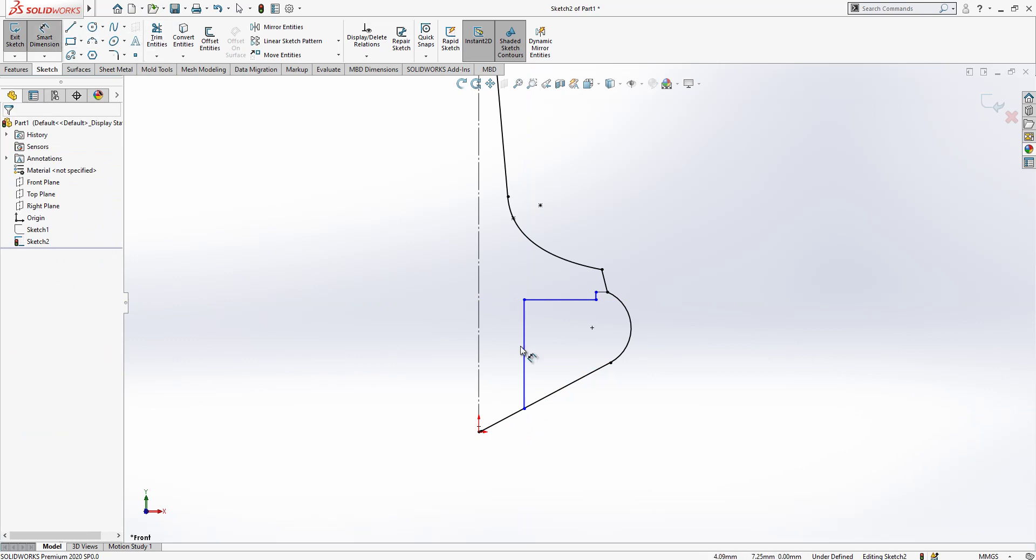
click(524, 351)
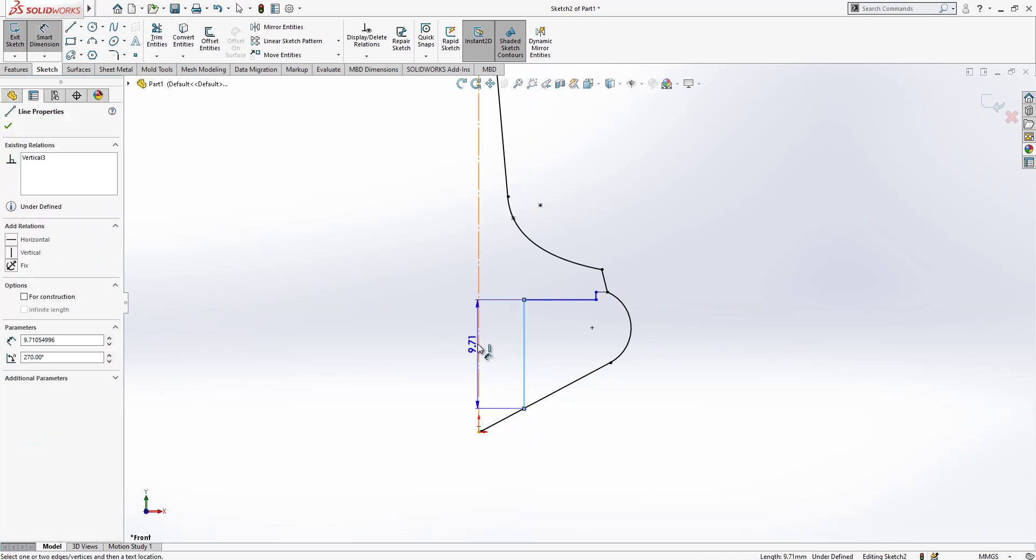
click(478, 348)
click(434, 392)
key(Return)
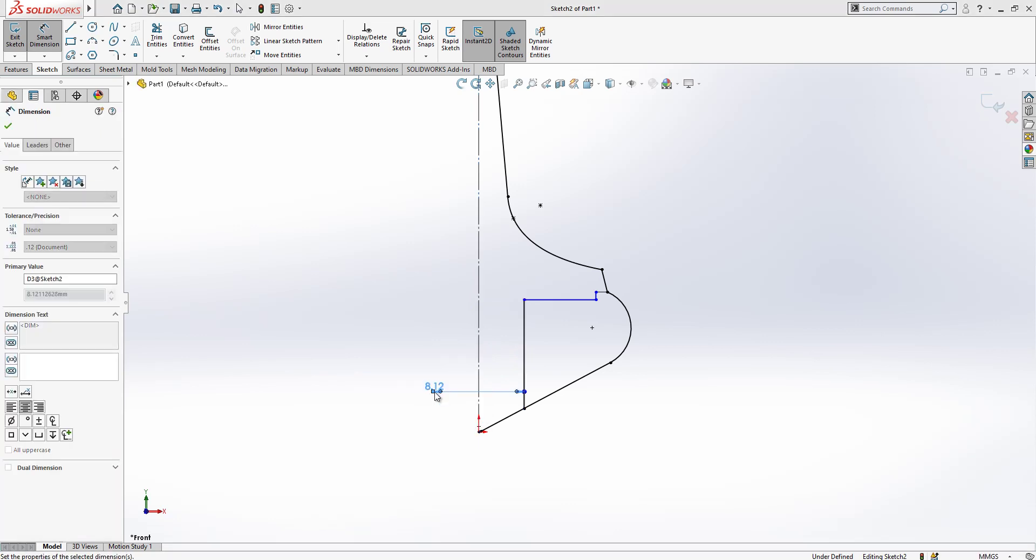
click(691, 440)
Set the height of the short vertical step line near the large arc's upper endpoint to 0.25 mm
scroll(590, 296, down, 4)
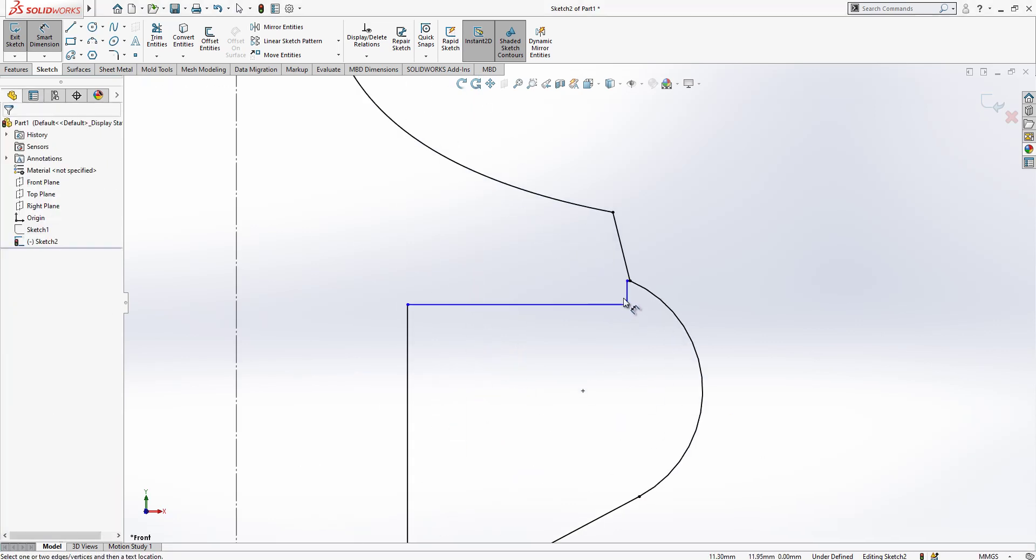
scroll(624, 292, down, 3)
click(621, 289)
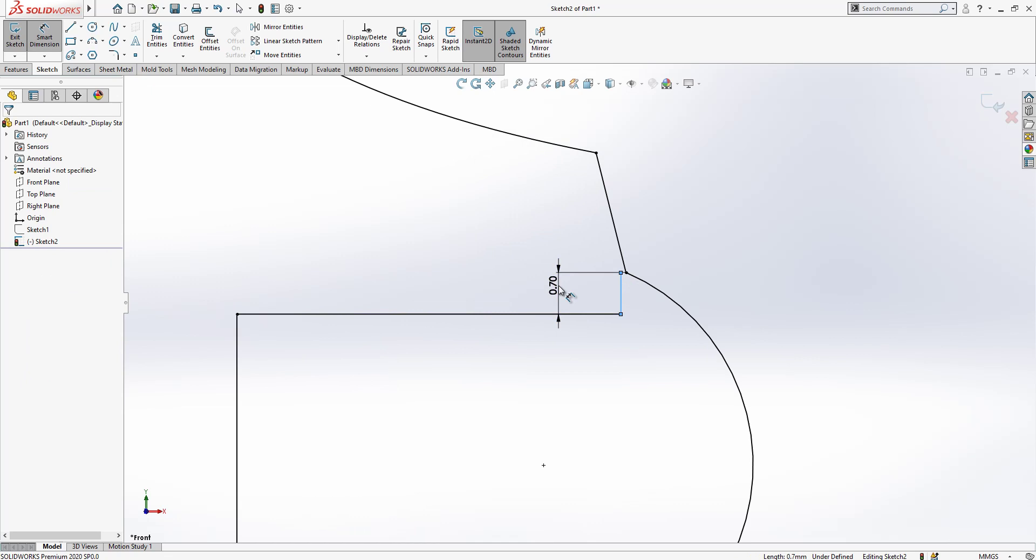
click(565, 294)
text(0.25)
key(Return)
click(754, 257)
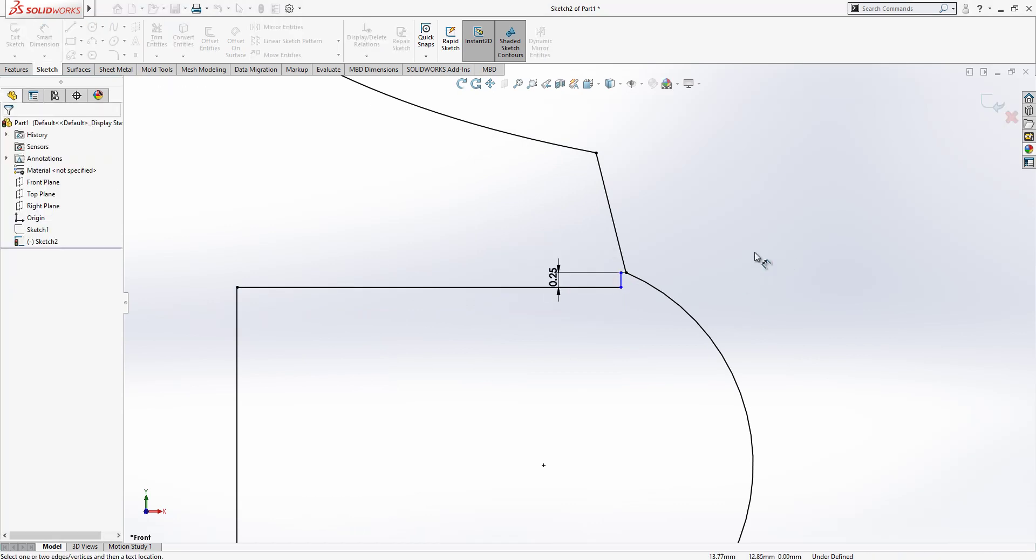
Dimension the horizontal gap between the large arc's upper endpoint and the short vertical step line as 0.25 mm
click(626, 273)
click(621, 273)
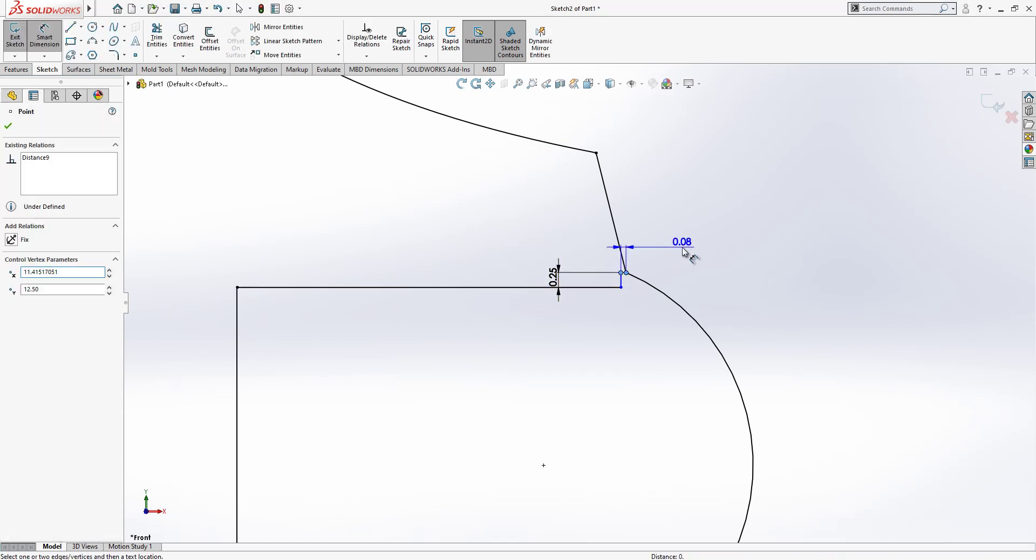
click(690, 247)
text(0.25)
key(Return)
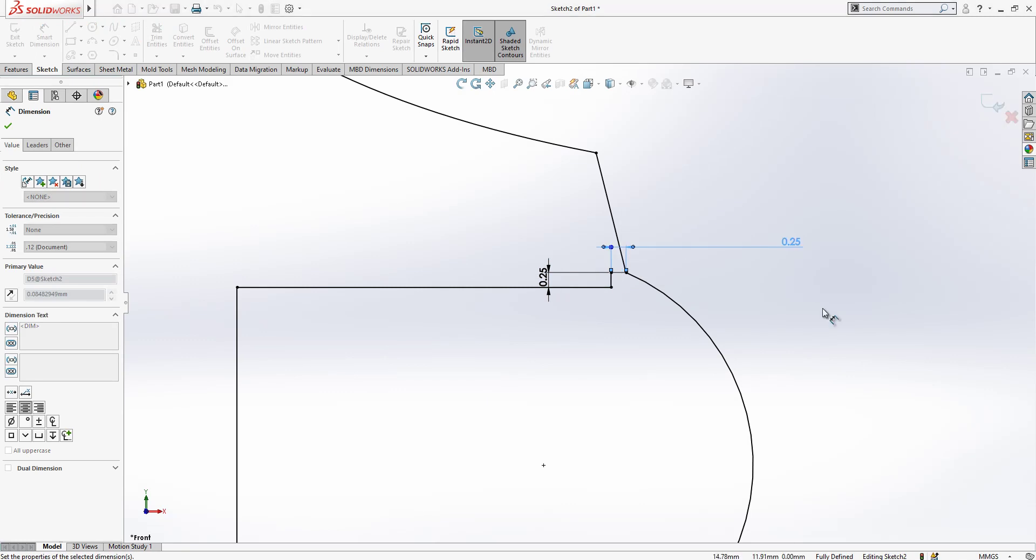
click(822, 309)
scroll(695, 300, up, 3)
key(Escape)
scroll(696, 305, up, 6)
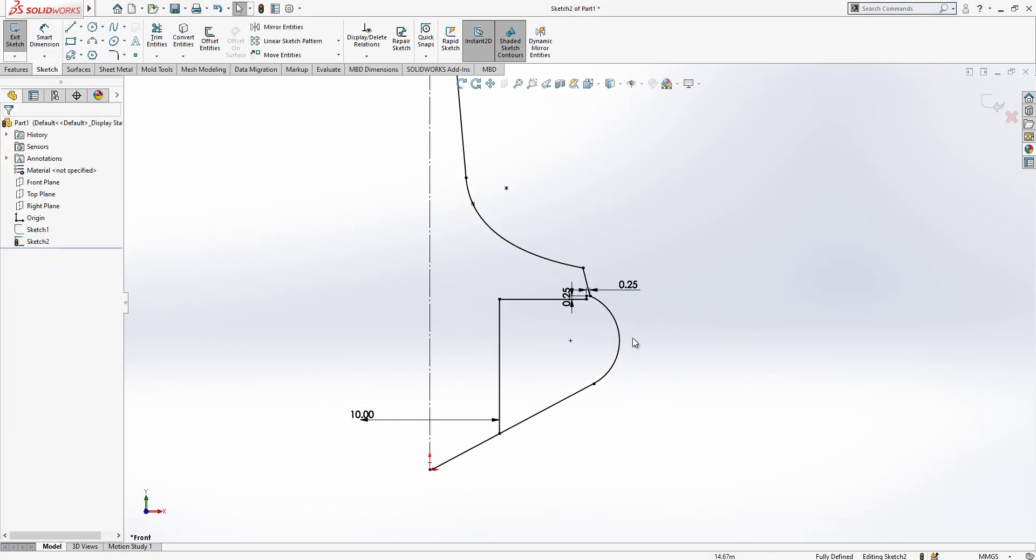
Change the construction centerline into a normal solid line and exit the sketch
click(478, 177)
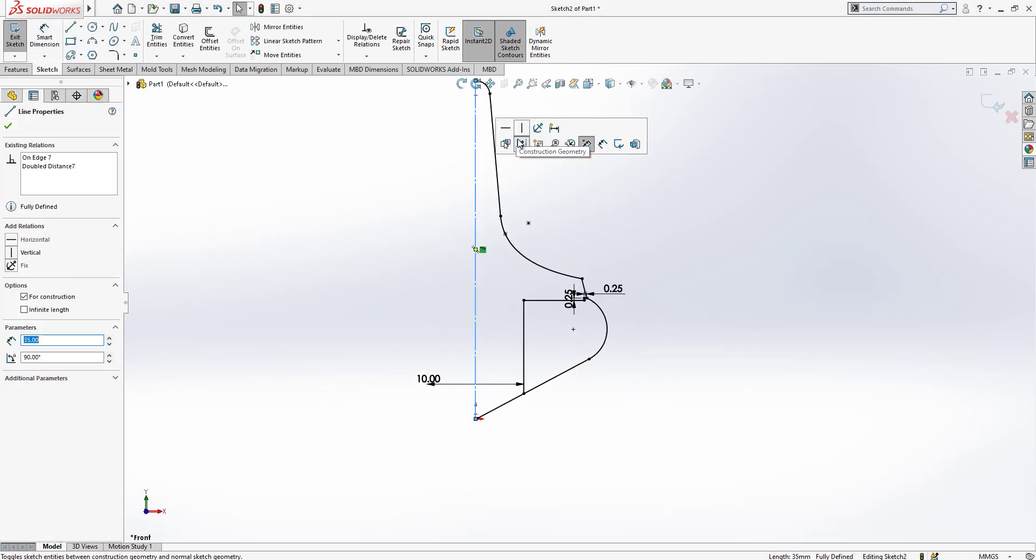
click(659, 278)
scroll(561, 289, down, 5)
scroll(566, 297, down, 2)
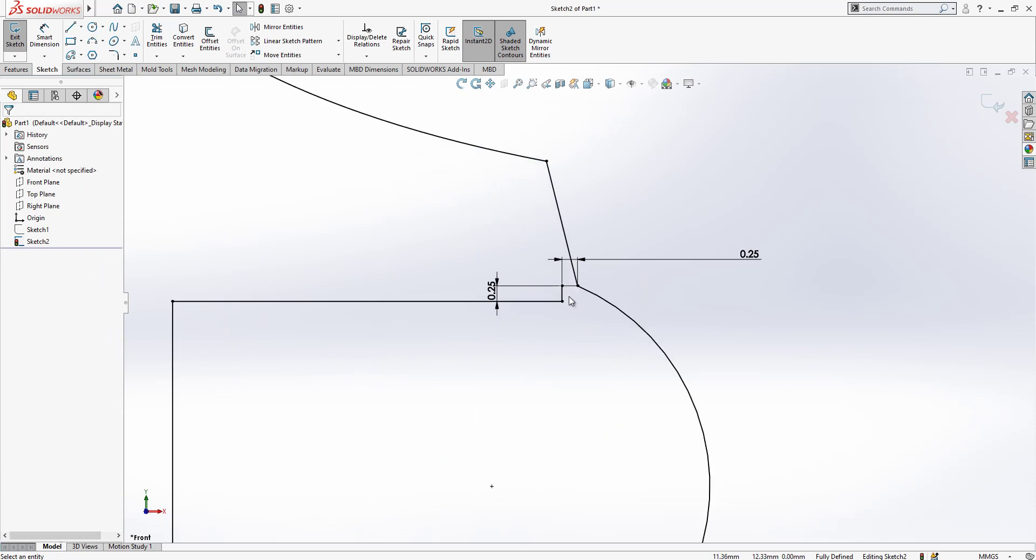
scroll(631, 302, up, 6)
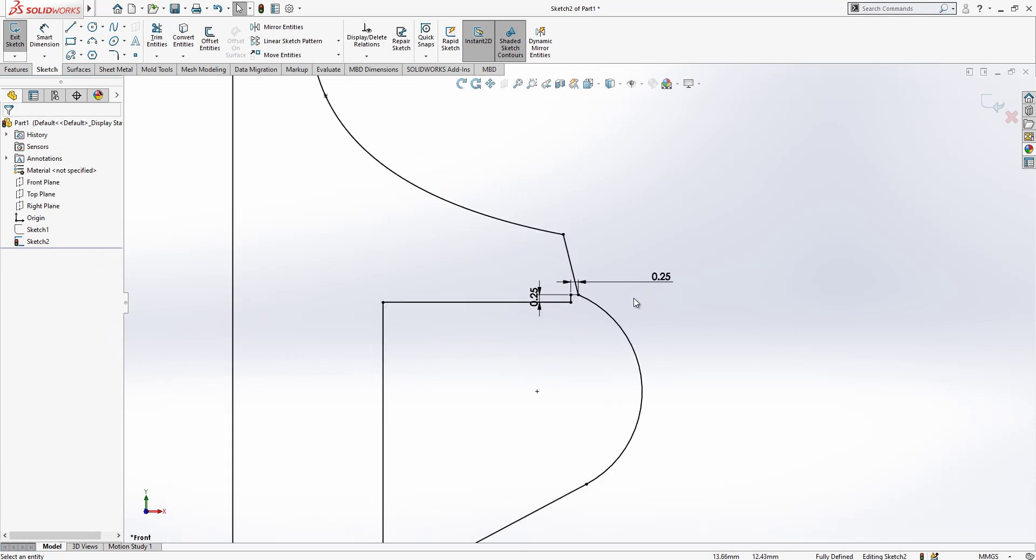
click(991, 105)
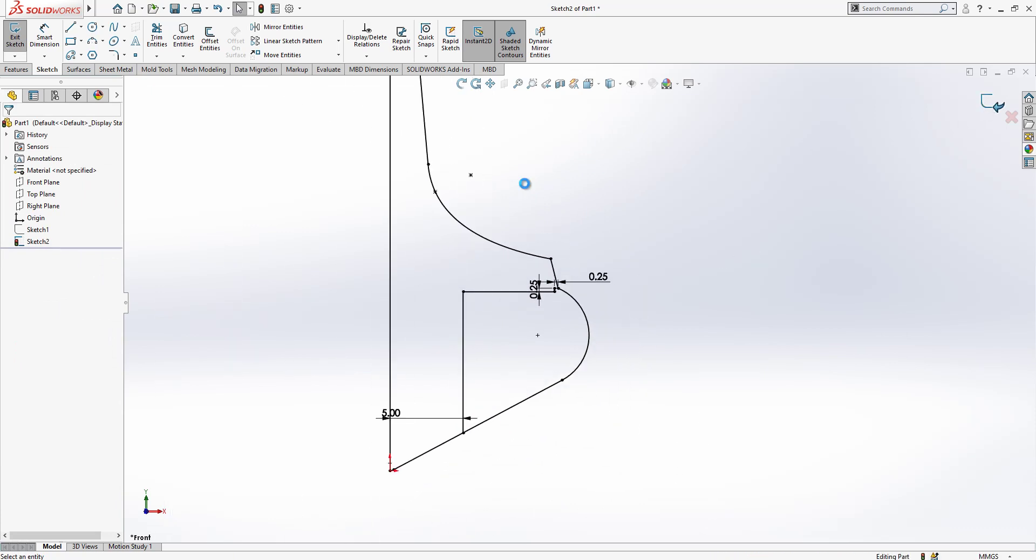
Start a 360° Revolved Boss from the second sketch, using the vertical center line as the axis of revolution
click(38, 242)
click(52, 37)
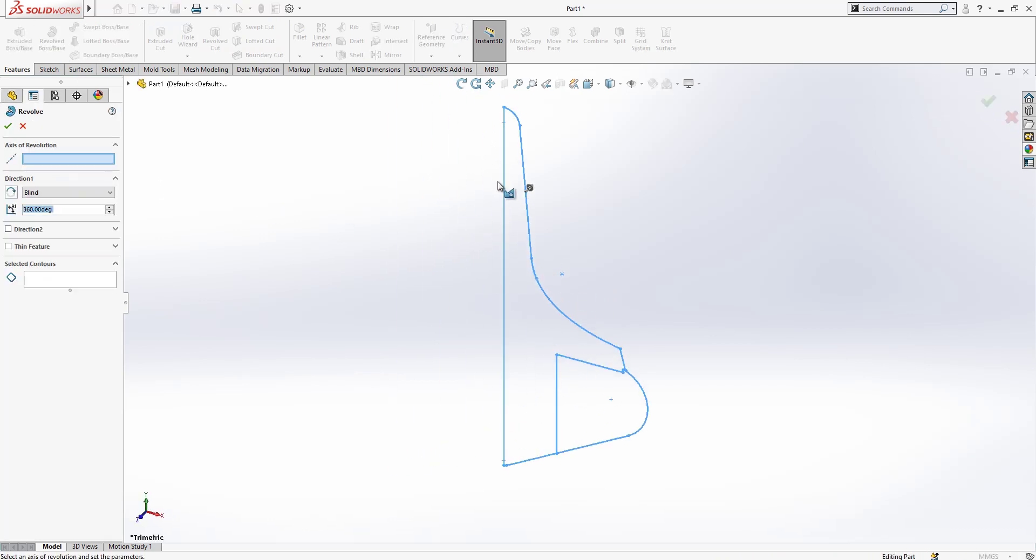
click(505, 187)
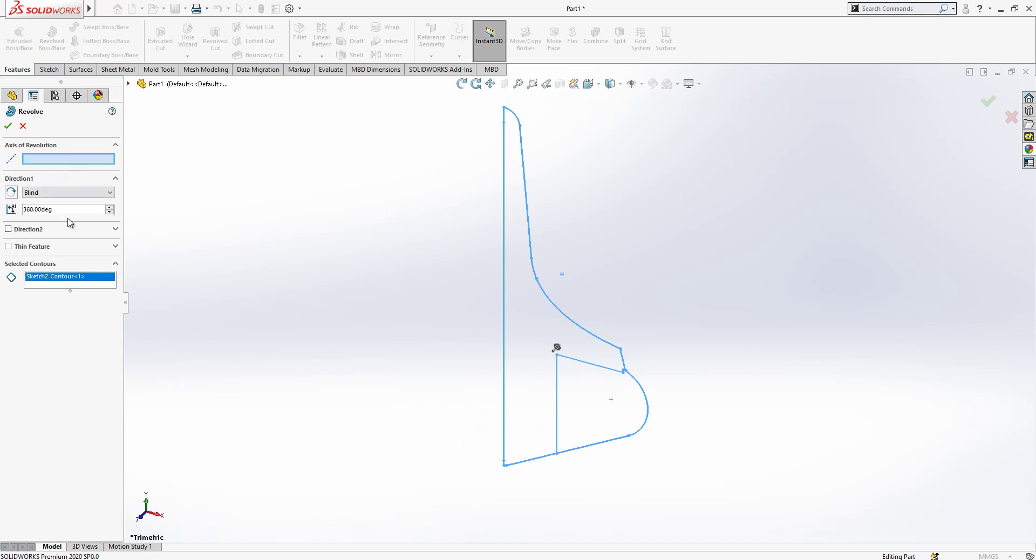
click(505, 204)
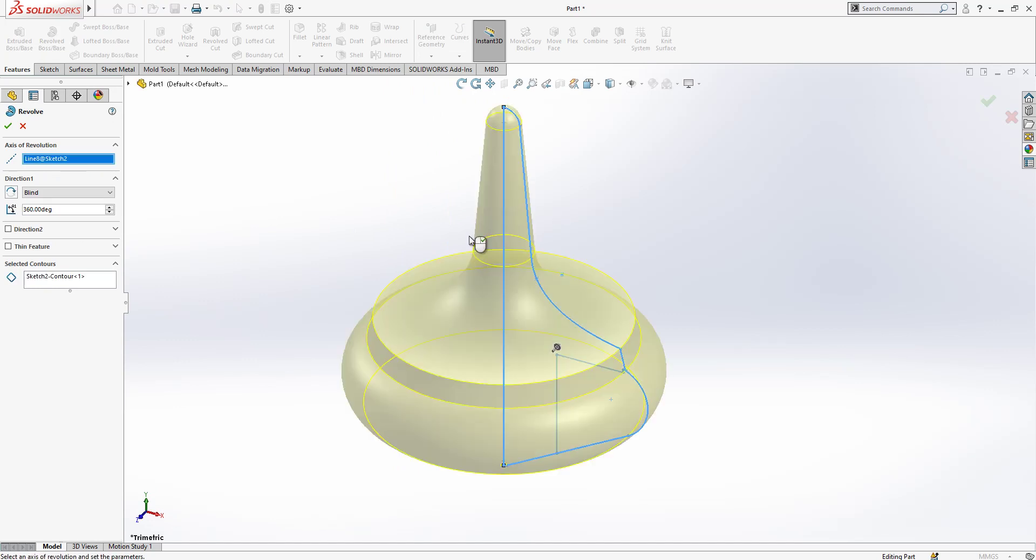
Replace the full outer contour with the inner stem and core region, and finish the revolve
click(87, 277)
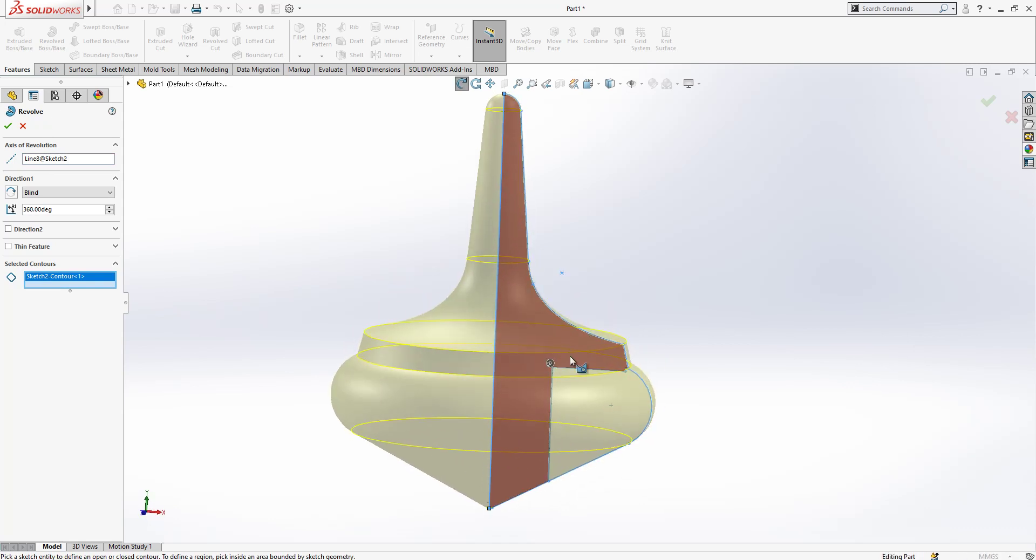
click(539, 394)
click(110, 293)
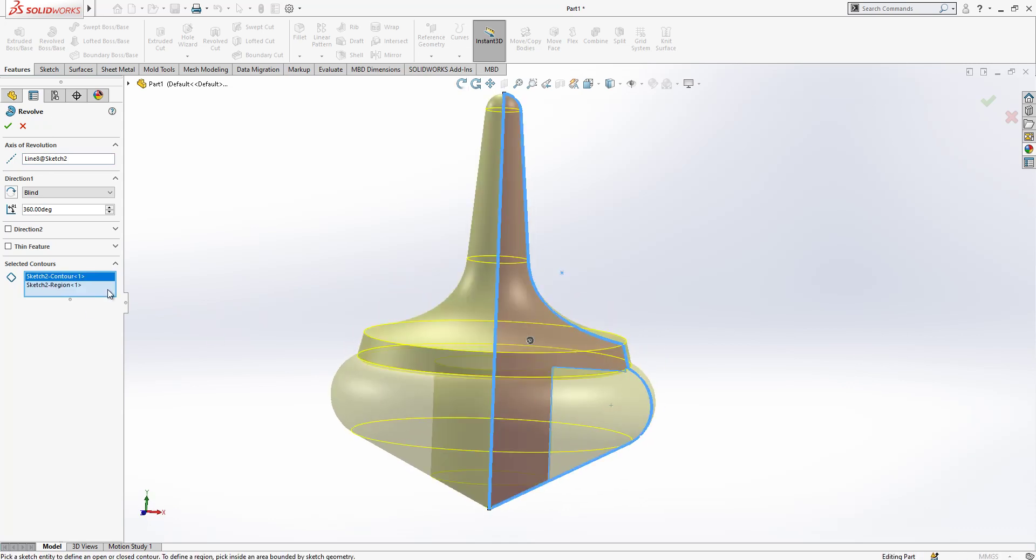
right_click(66, 277)
click(91, 282)
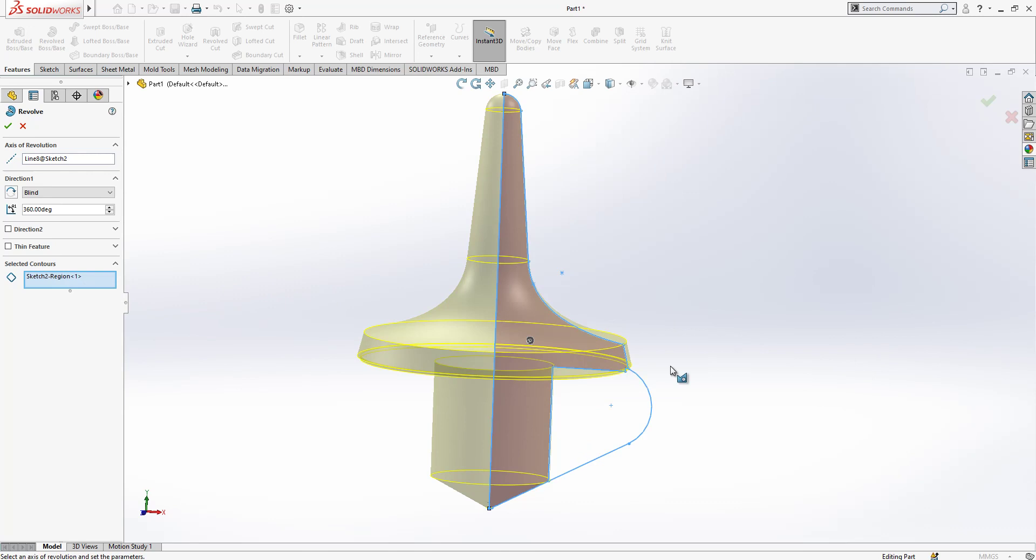
scroll(648, 394, down, 3)
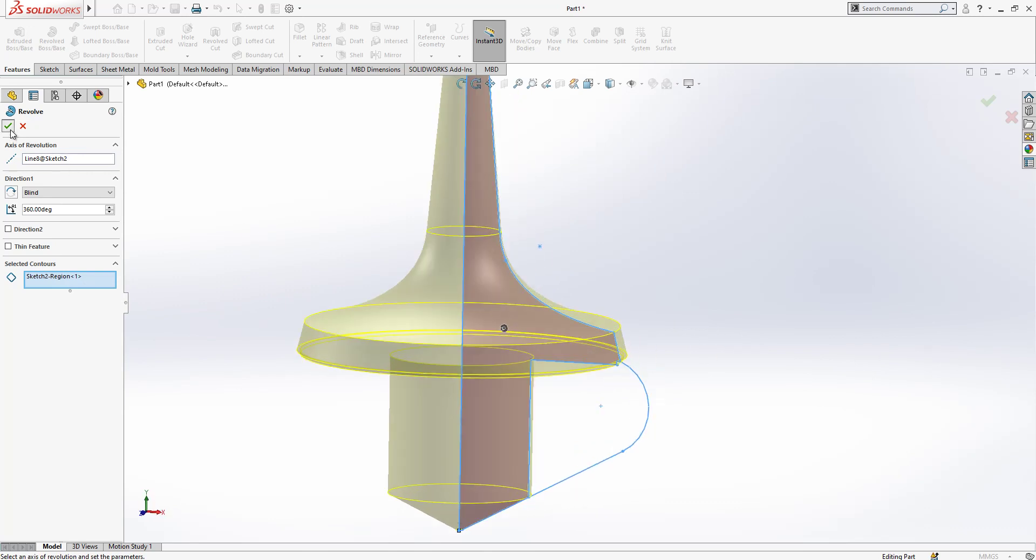
click(9, 128)
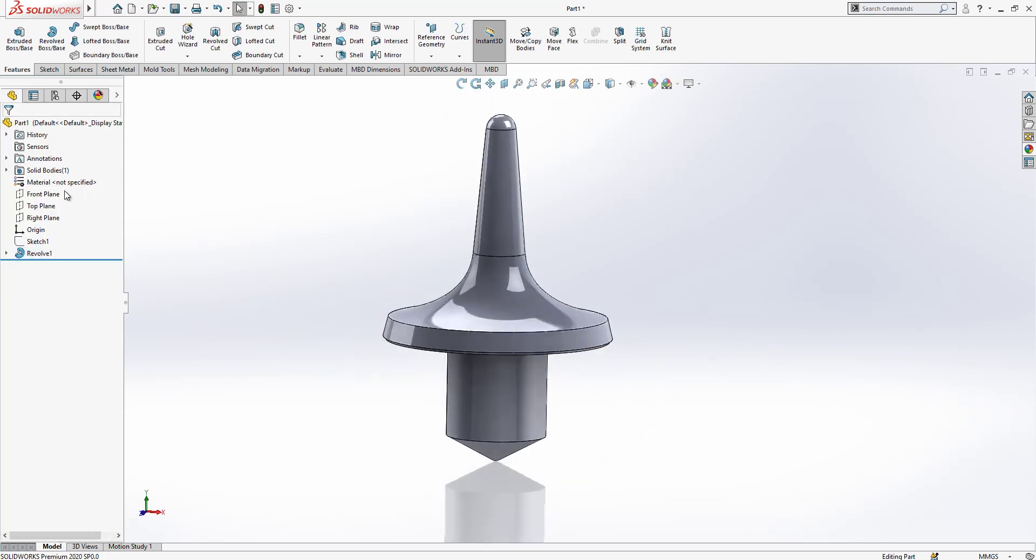
Create an offset surface lying directly on the conical face at the bottom tip of the body
click(54, 193)
click(115, 183)
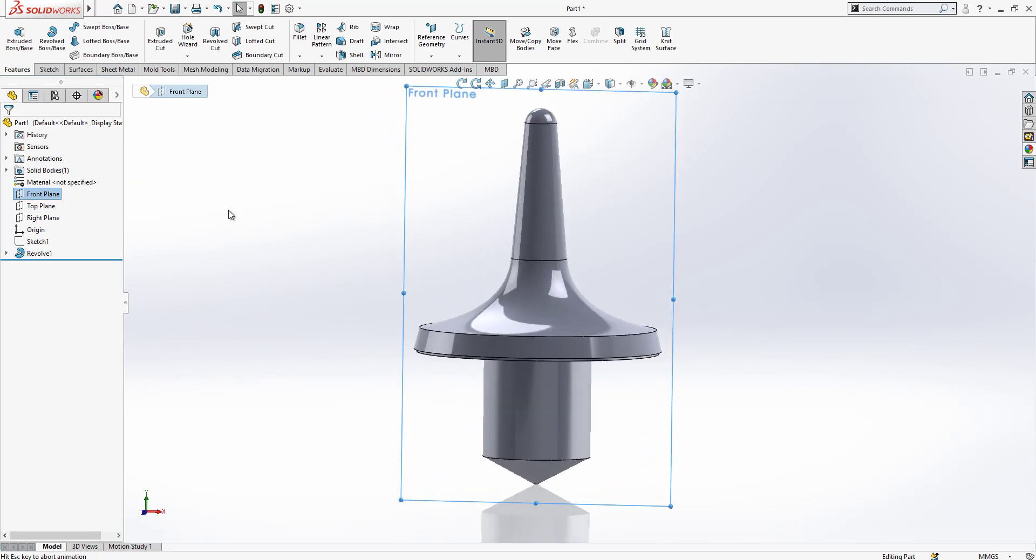
click(327, 249)
click(81, 70)
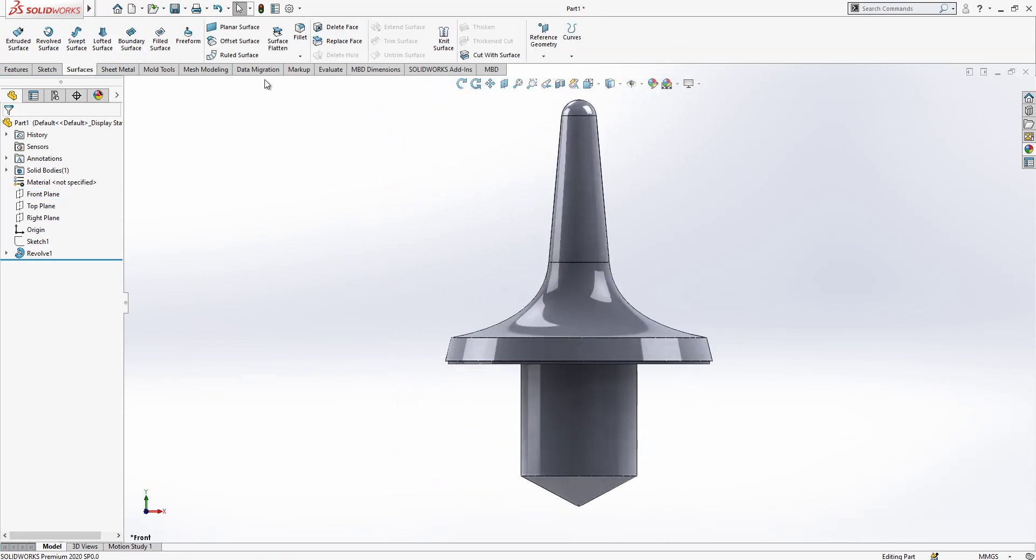
click(561, 494)
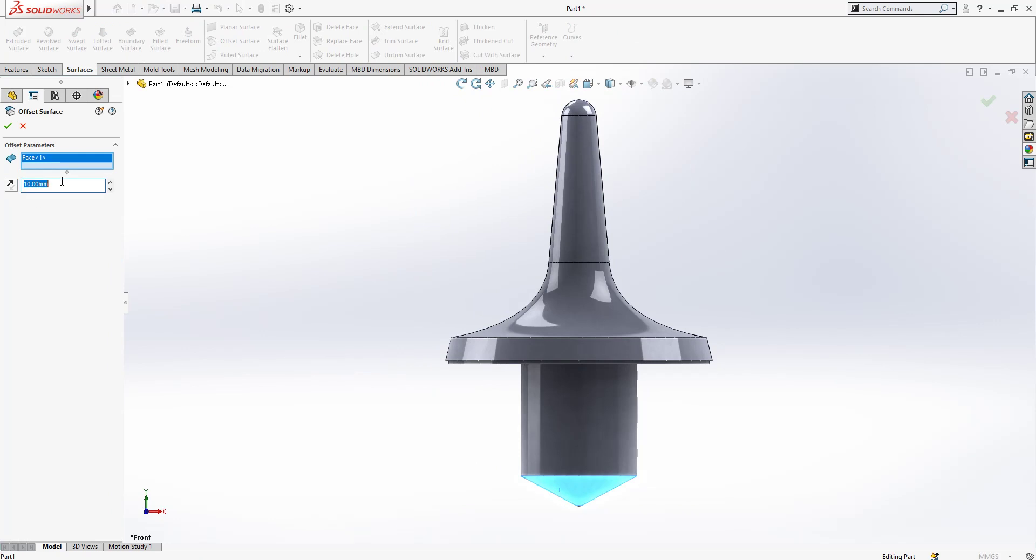
key(Return)
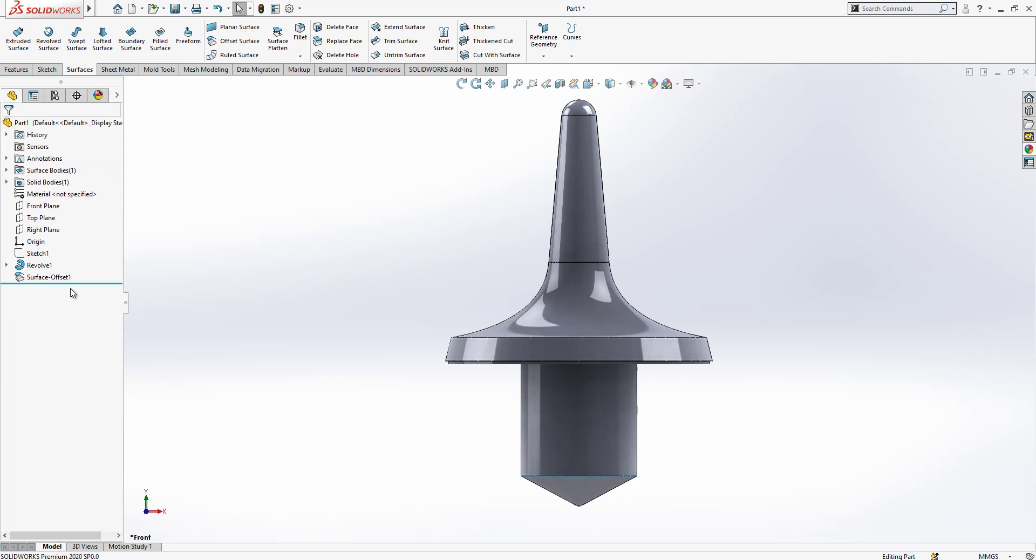
Hide the solid body and extend the conical surface outward from its circular upper edge
click(578, 491)
click(584, 423)
click(615, 407)
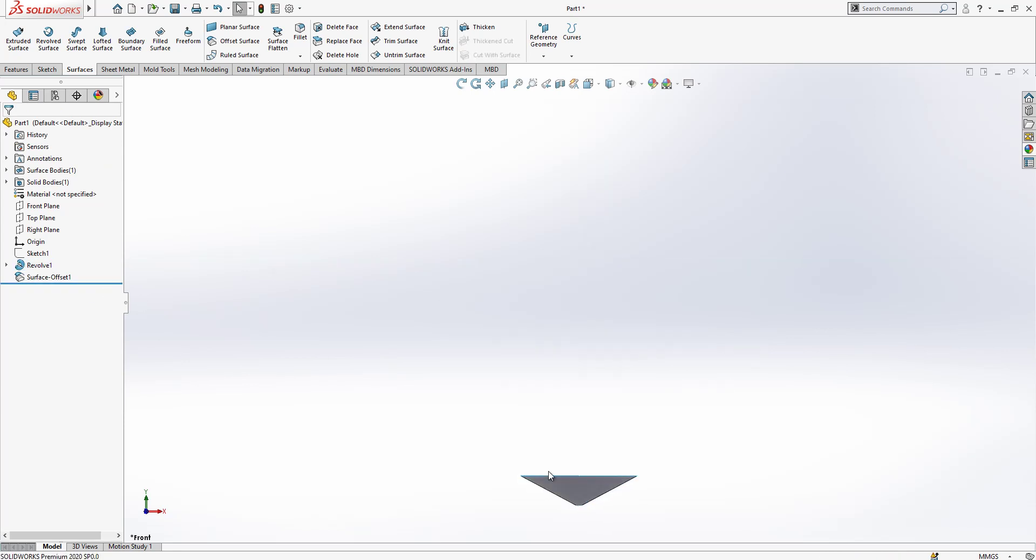
click(559, 478)
click(397, 24)
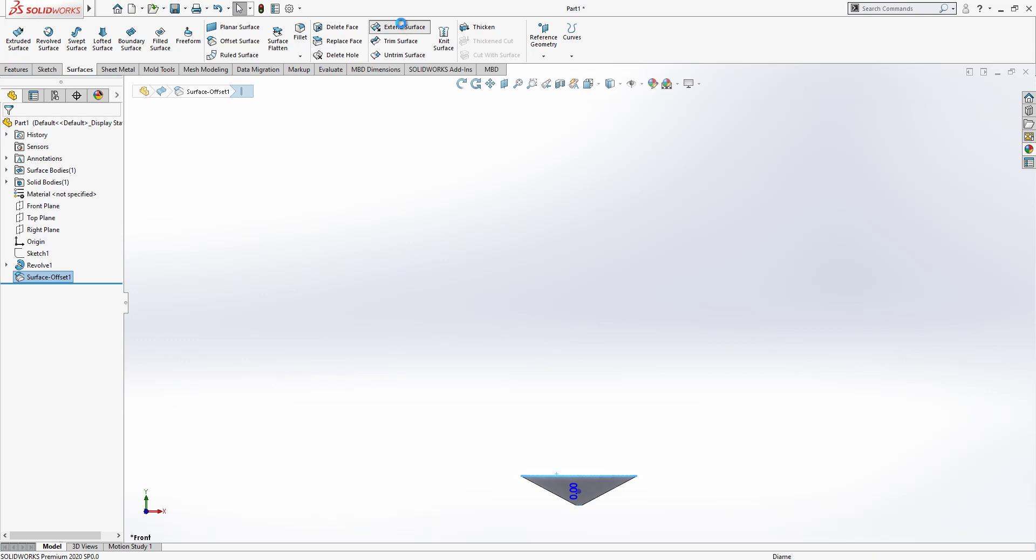
click(8, 127)
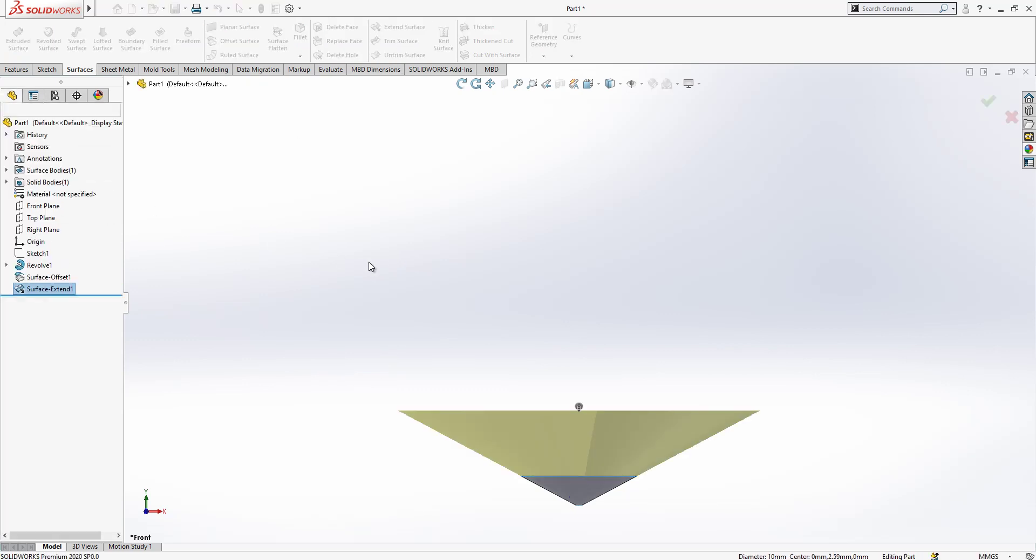
Show the revolved solid body again and hide the extended conical surface
click(7, 183)
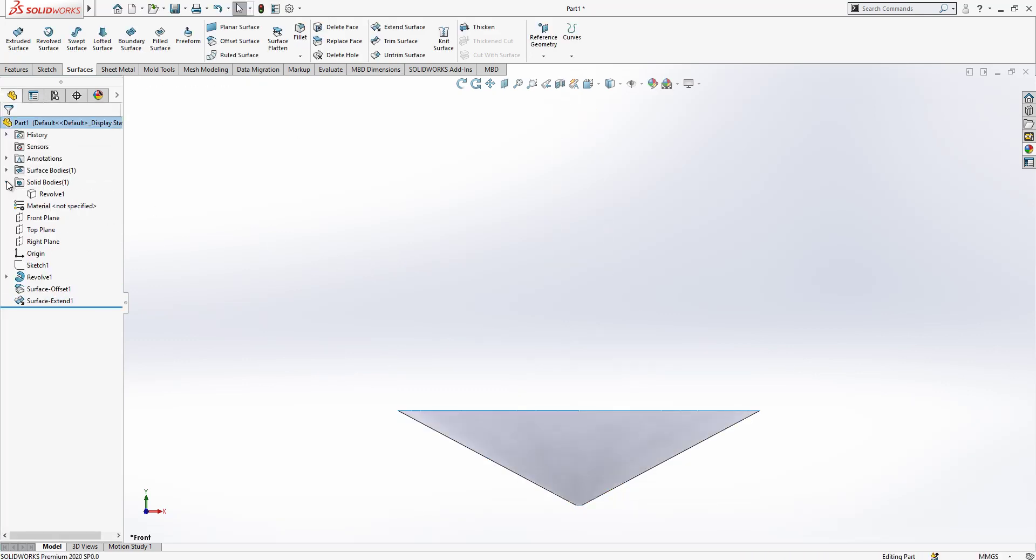
click(46, 195)
click(53, 176)
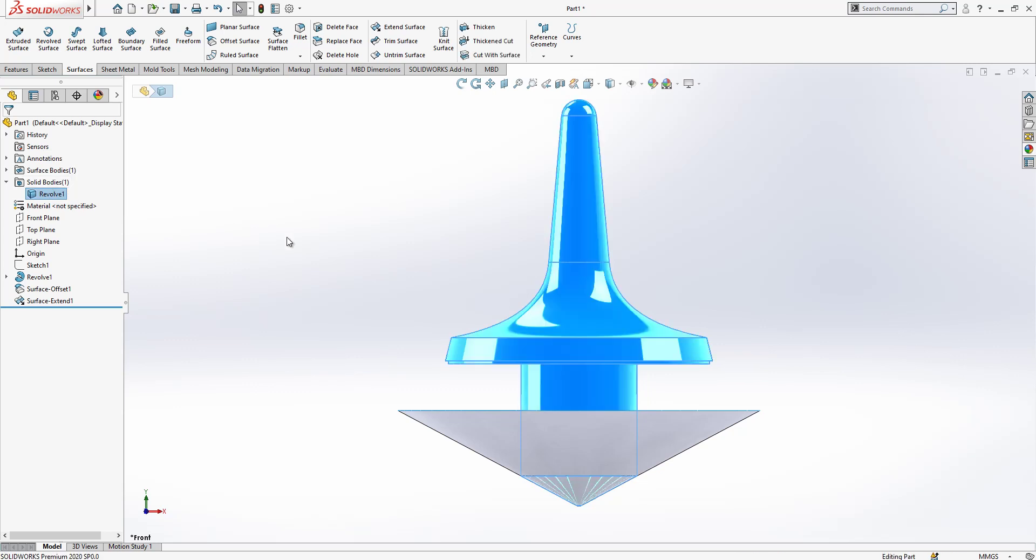
click(448, 427)
click(495, 395)
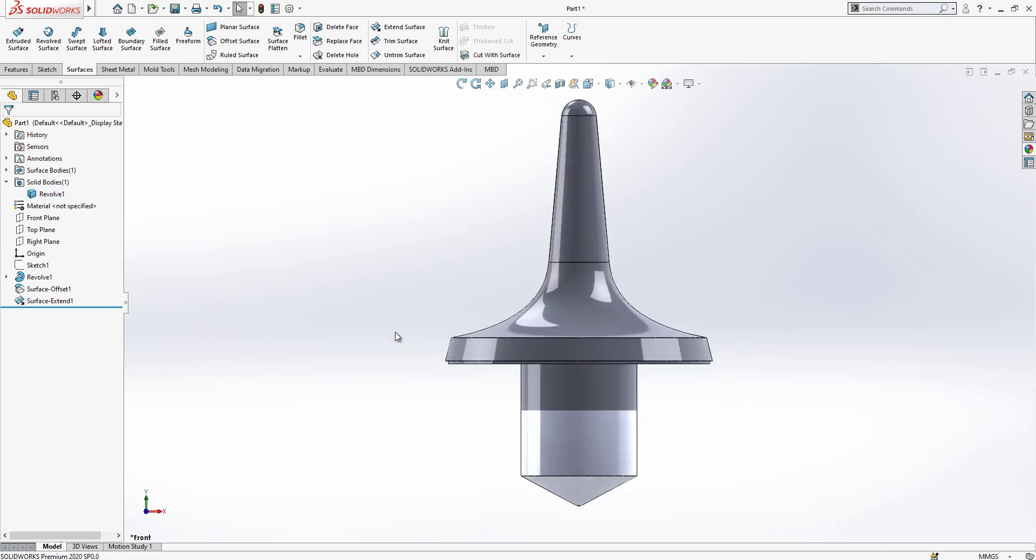
Start a new sketch on the Front Plane and show the first profile sketch for reference
click(45, 218)
click(60, 205)
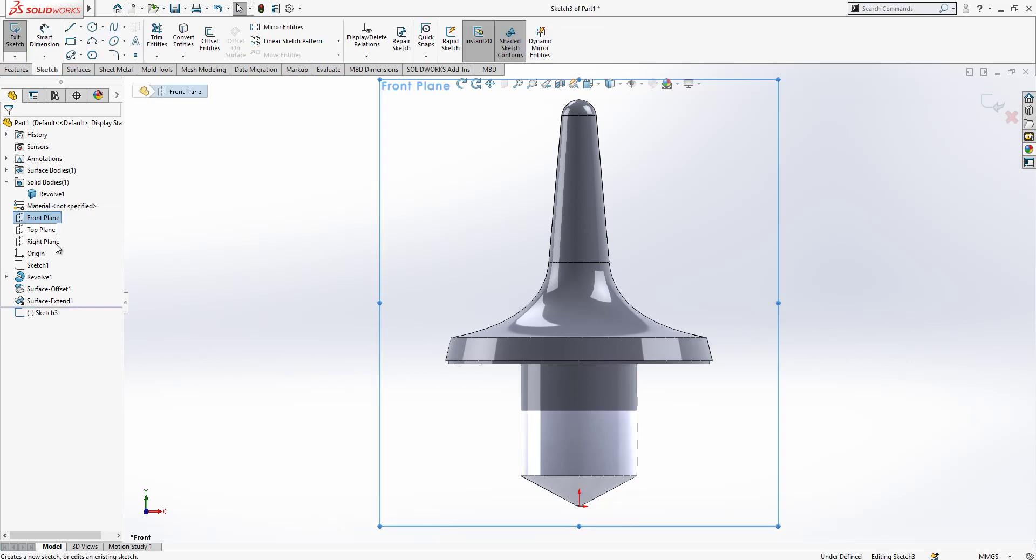
click(37, 266)
key(Escape)
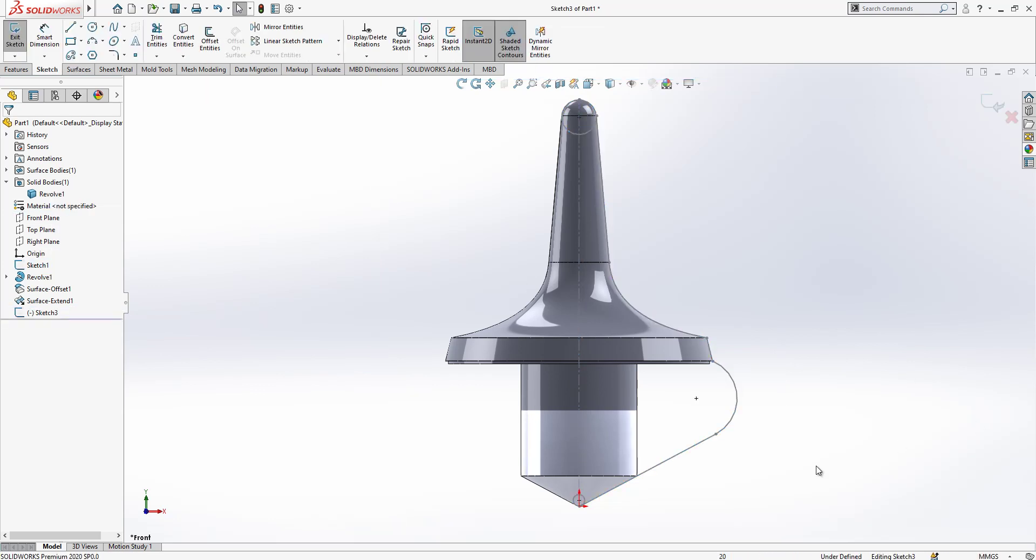
Convert the first sketch's slanted bottom line and large outer arc into the new sketch
scroll(658, 458, down, 2)
click(665, 436)
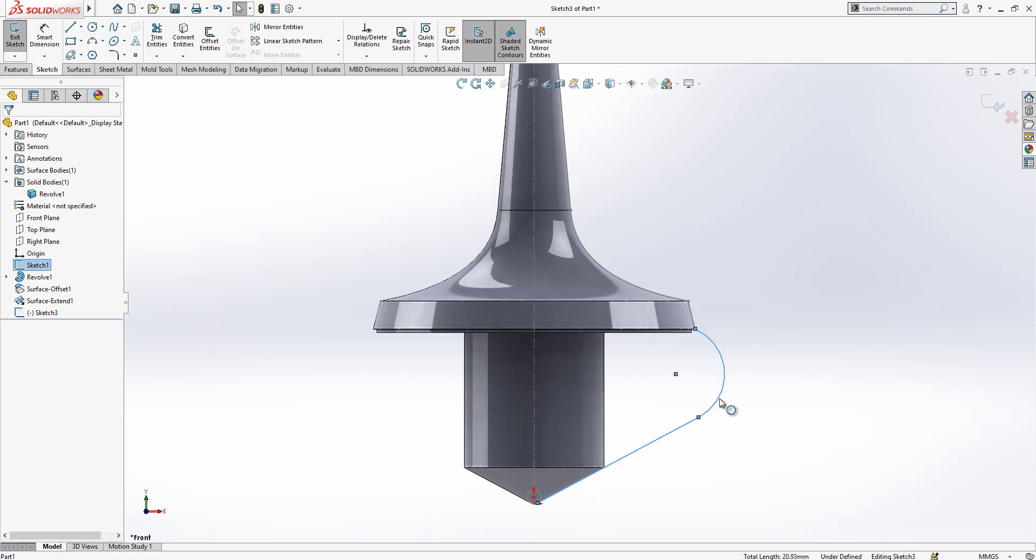
click(196, 51)
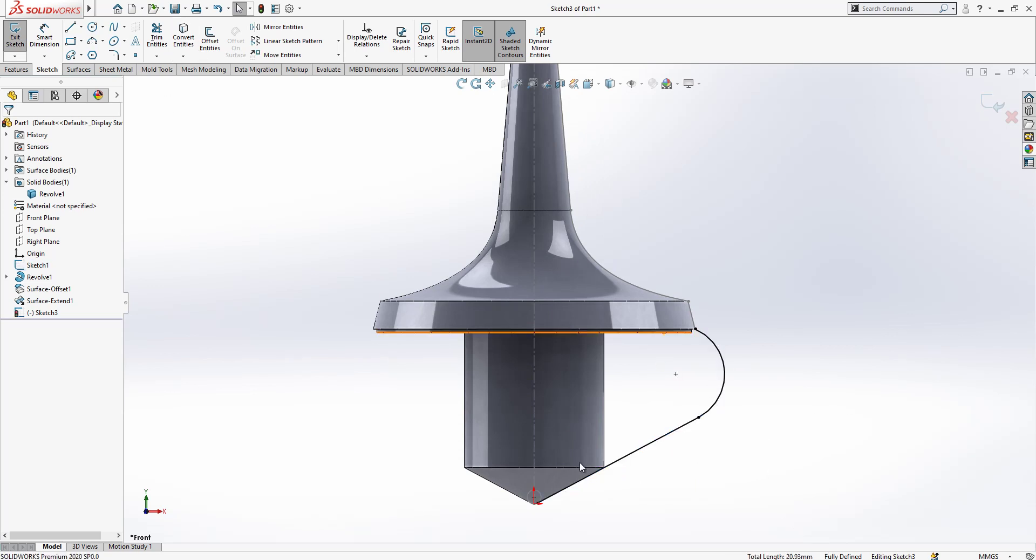
Draw a vertical line from the slanted line up to the disc's underside and trim the slanted line's excess near the tip
key(l)
click(584, 477)
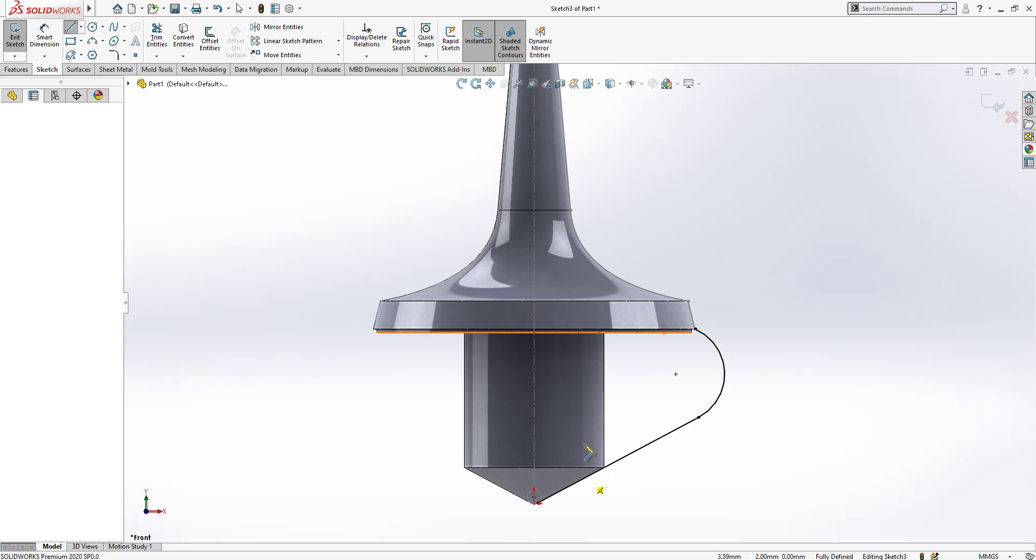
click(584, 329)
key(Escape)
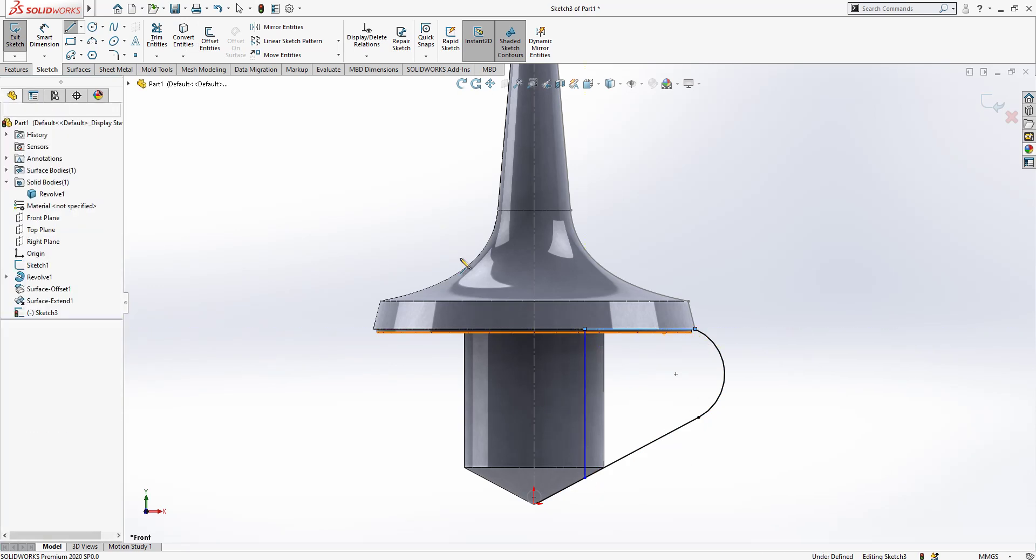
click(157, 37)
drag(541, 444, 574, 503)
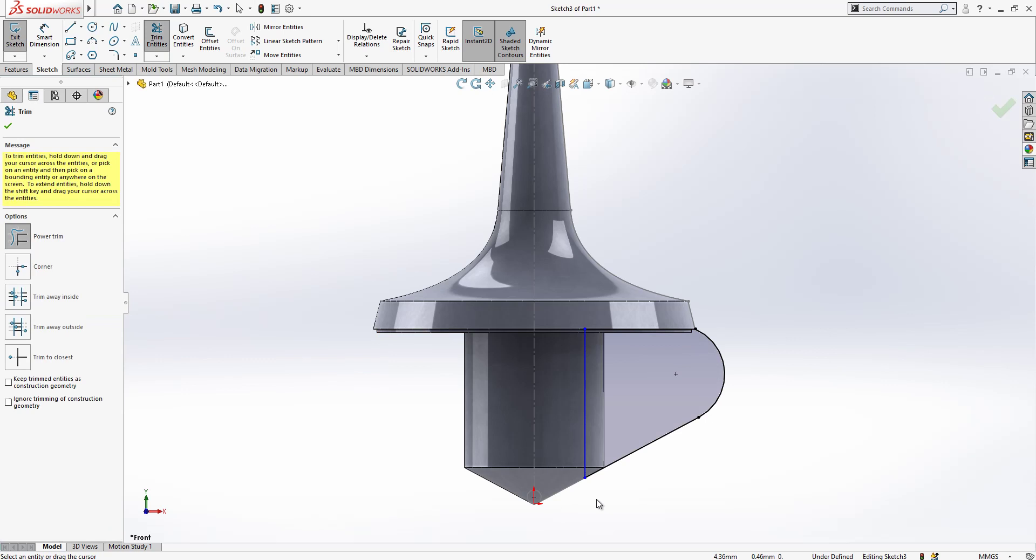
right_drag(598, 501, 588, 410)
Dimension the vertical line 3 mm from the central axis and finish the sketch
click(584, 407)
click(533, 405)
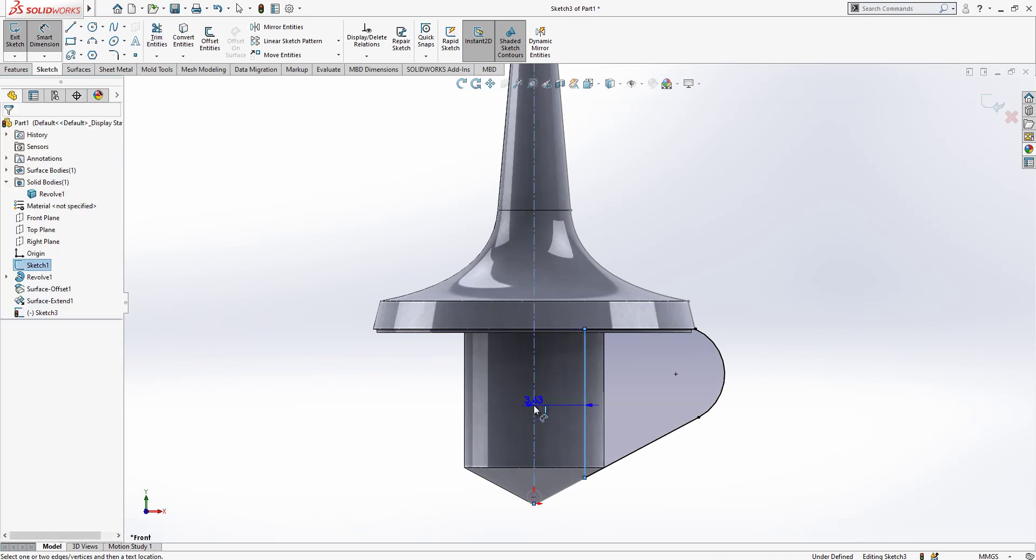
text(3)
key(Return)
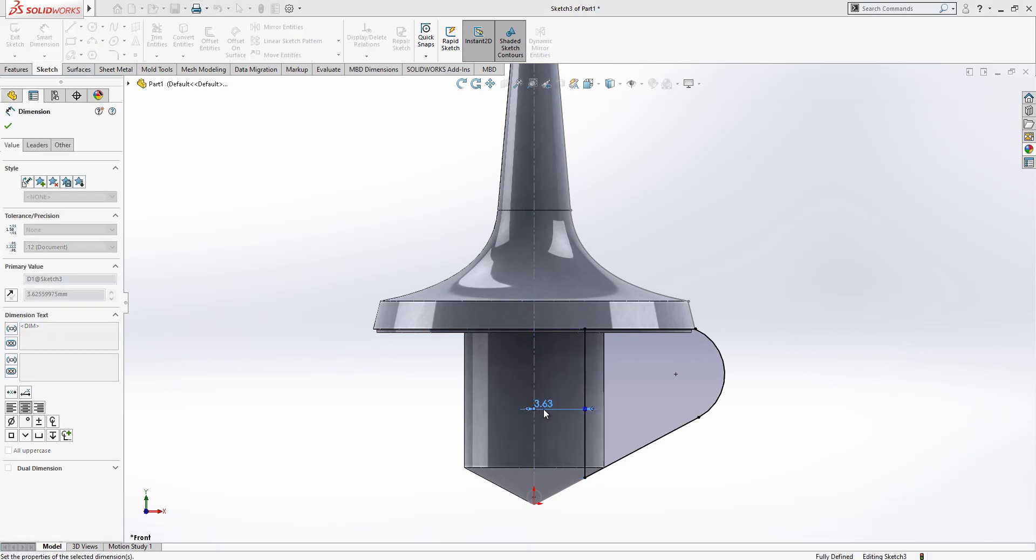
key(Escape)
middle_drag(795, 403, 740, 448)
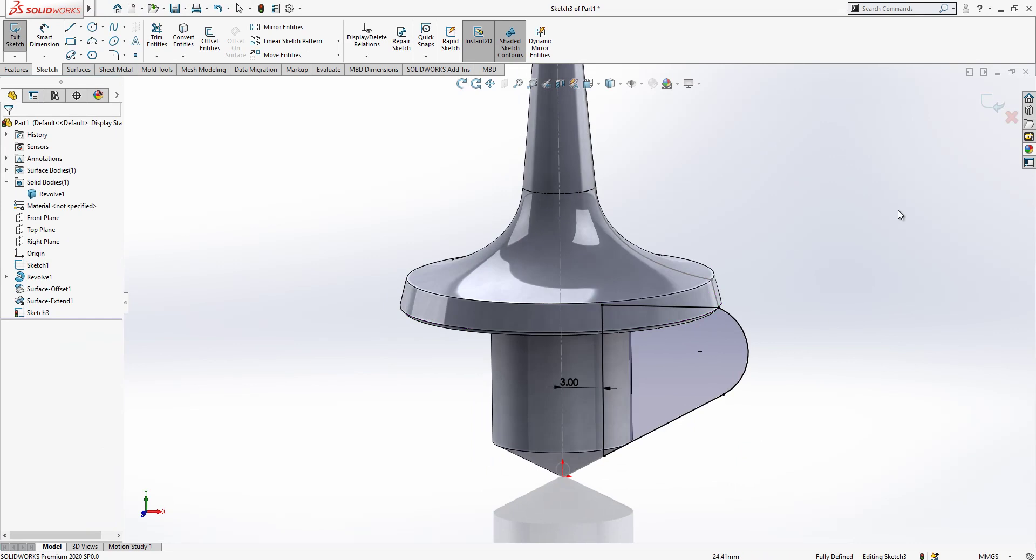
click(995, 104)
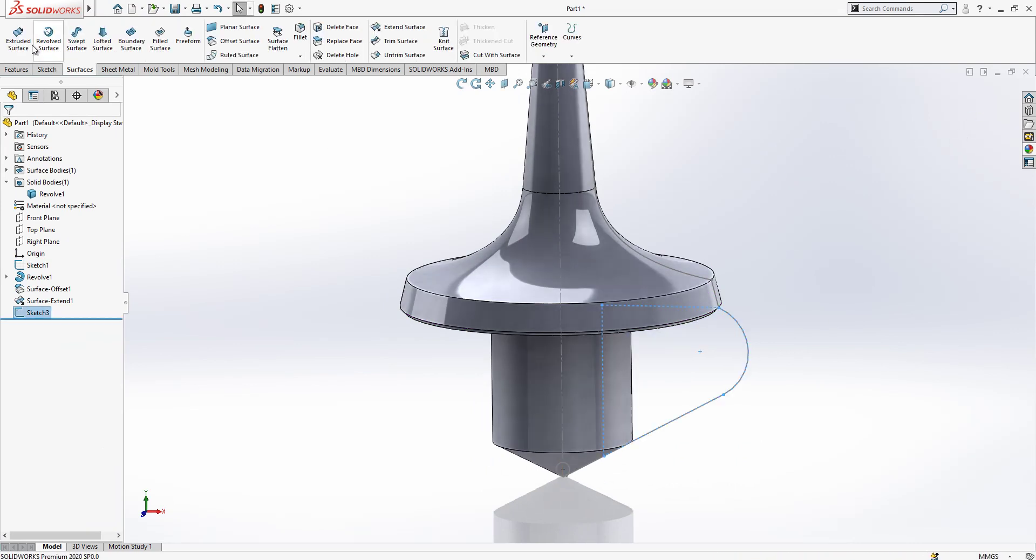
Extrude the fin profile as a Mid Plane boss 0.25 mm thick, merged with the core
click(15, 69)
click(19, 35)
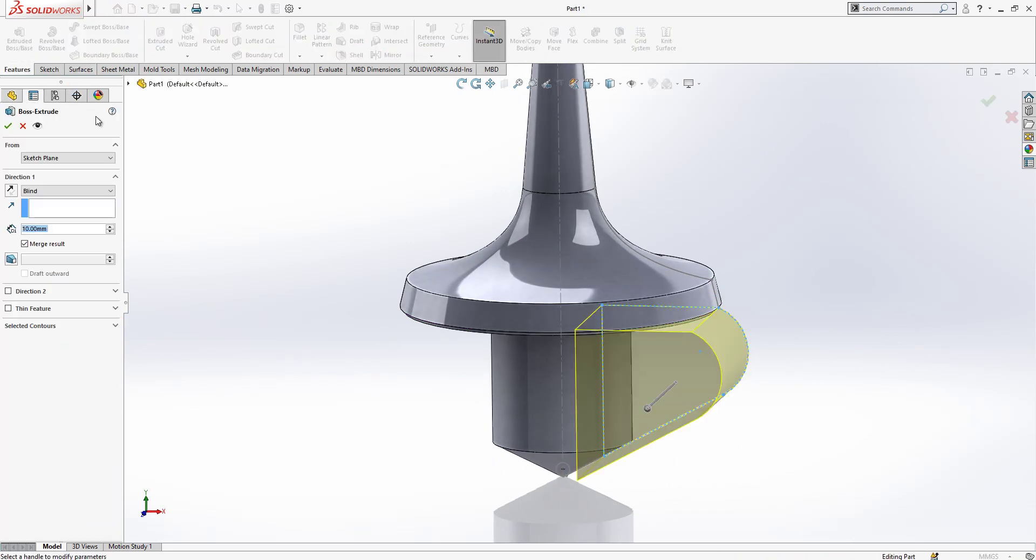
click(78, 190)
click(63, 239)
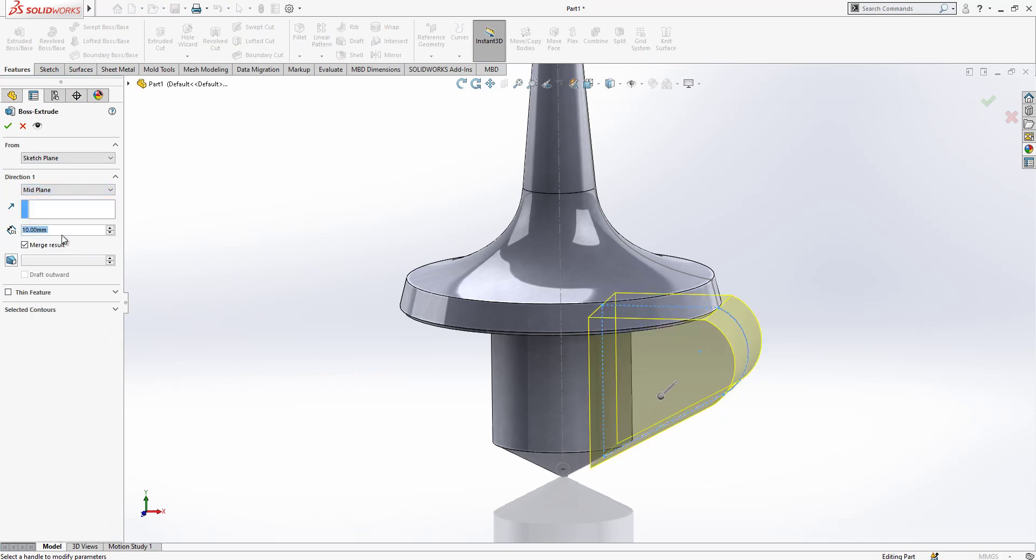
text(0.25)
key(Return)
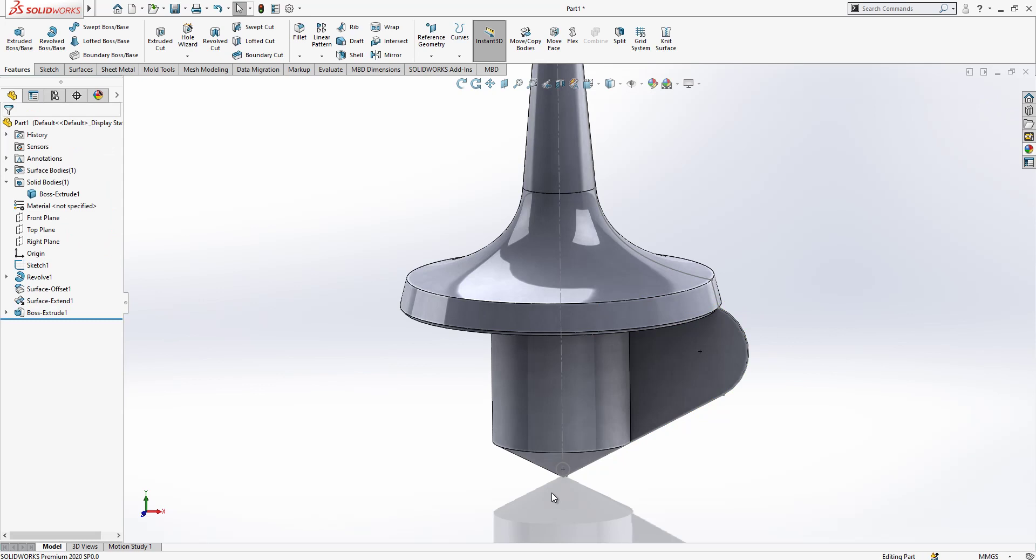
Hide the first sketch so its centreline no longer shows through the model
middle_drag(556, 488, 620, 469)
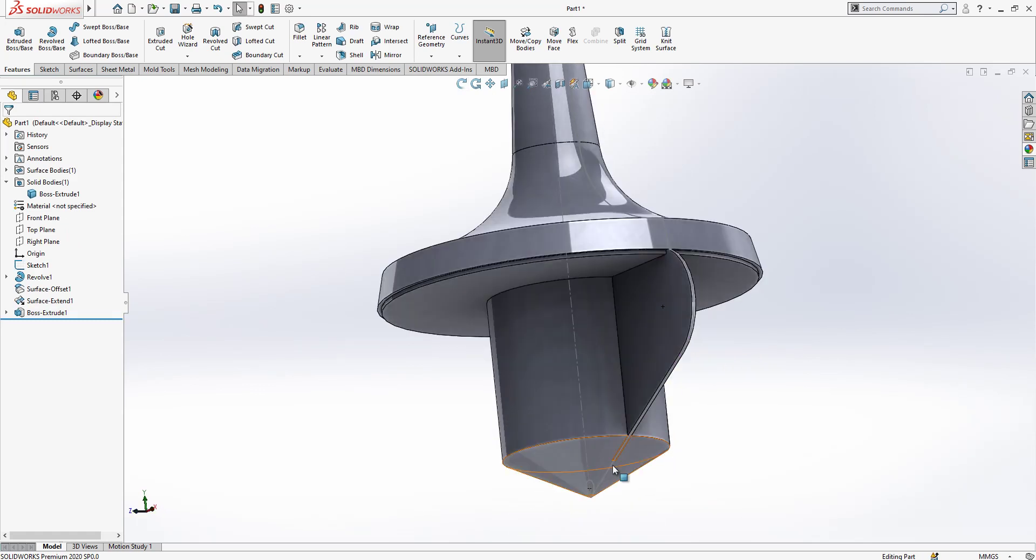
click(587, 473)
click(589, 474)
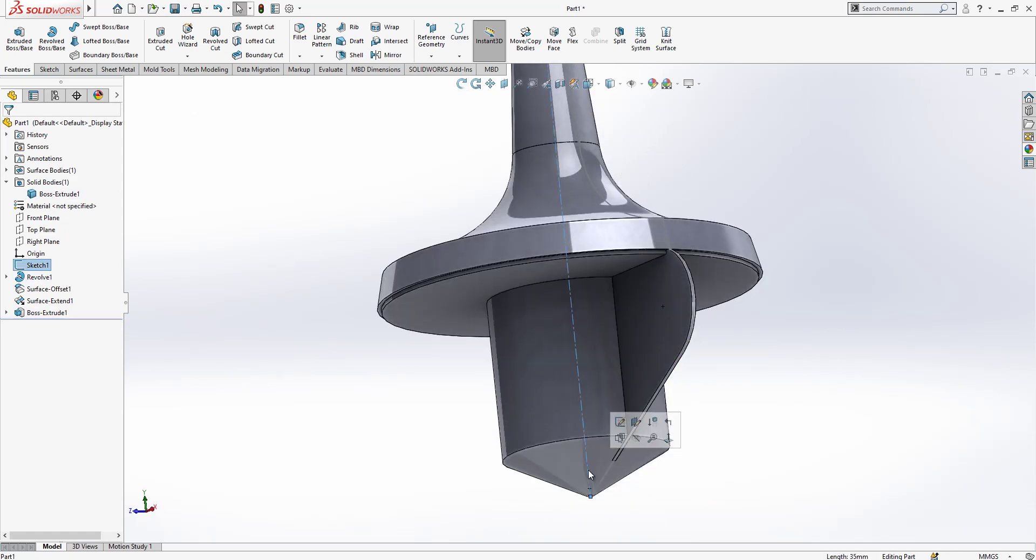
click(636, 438)
click(322, 367)
Circular-pattern the extruded fin around the disc's lower circular edge with 30 equally spaced instances over 360 degrees
click(20, 315)
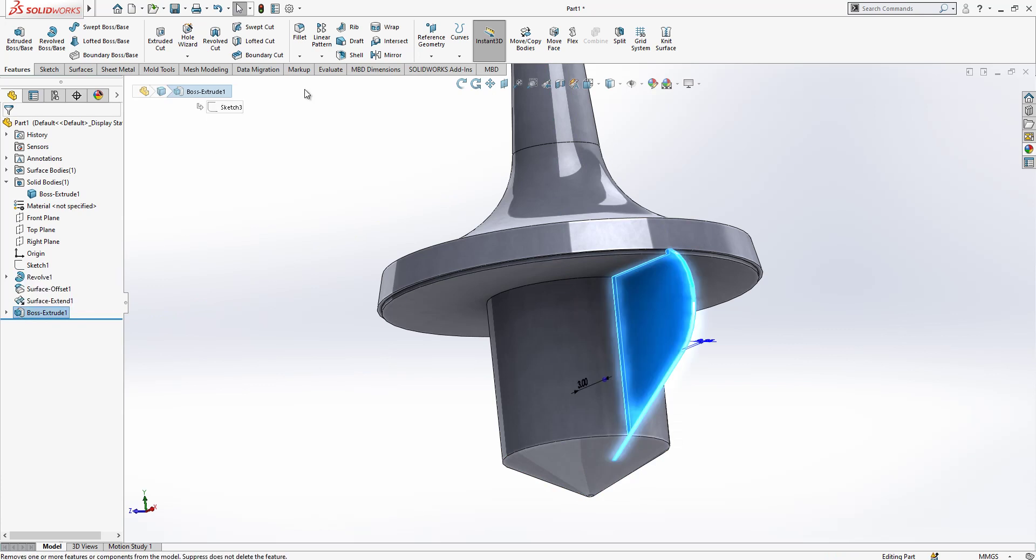
click(322, 56)
click(341, 82)
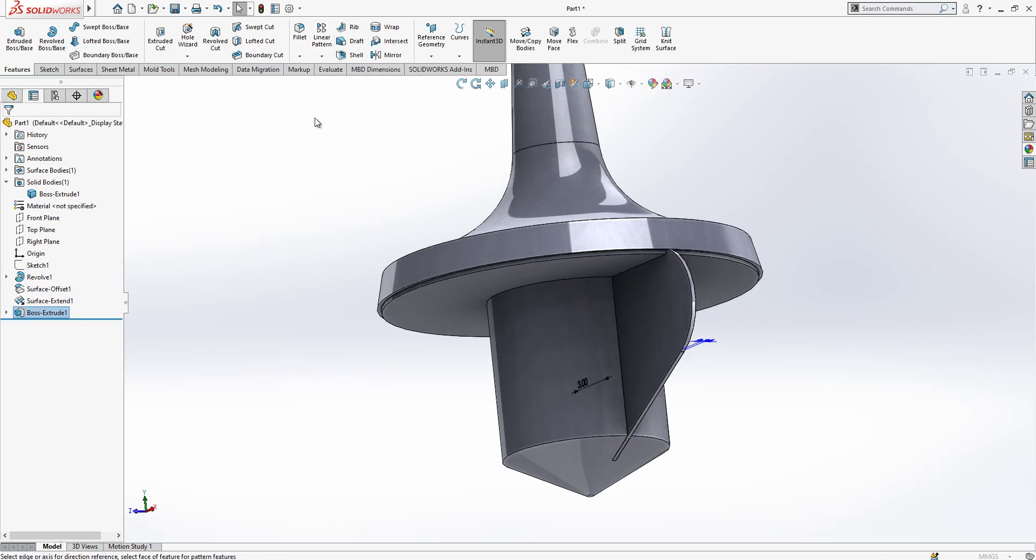
click(561, 255)
middle_drag(522, 316, 588, 337)
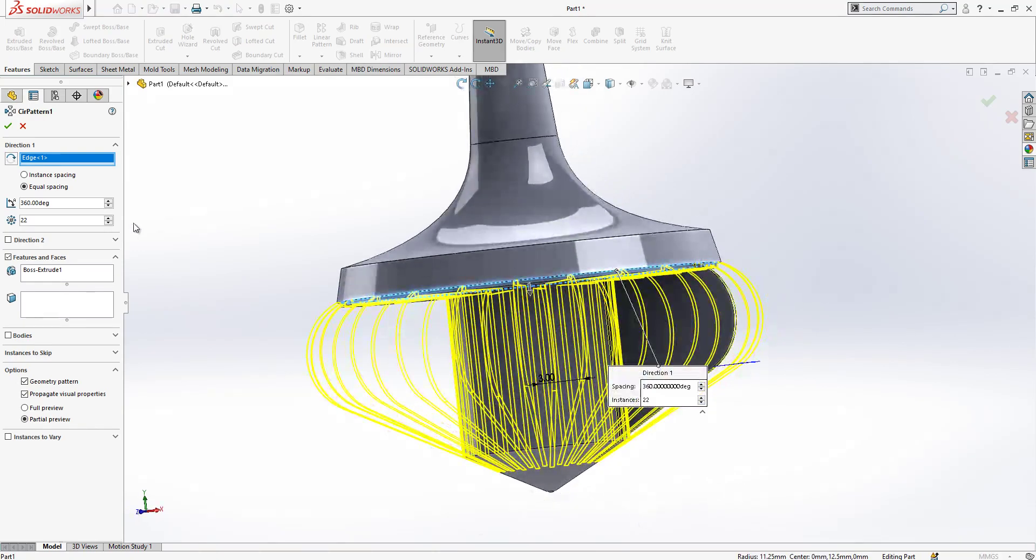
double_click(69, 218)
text(30)
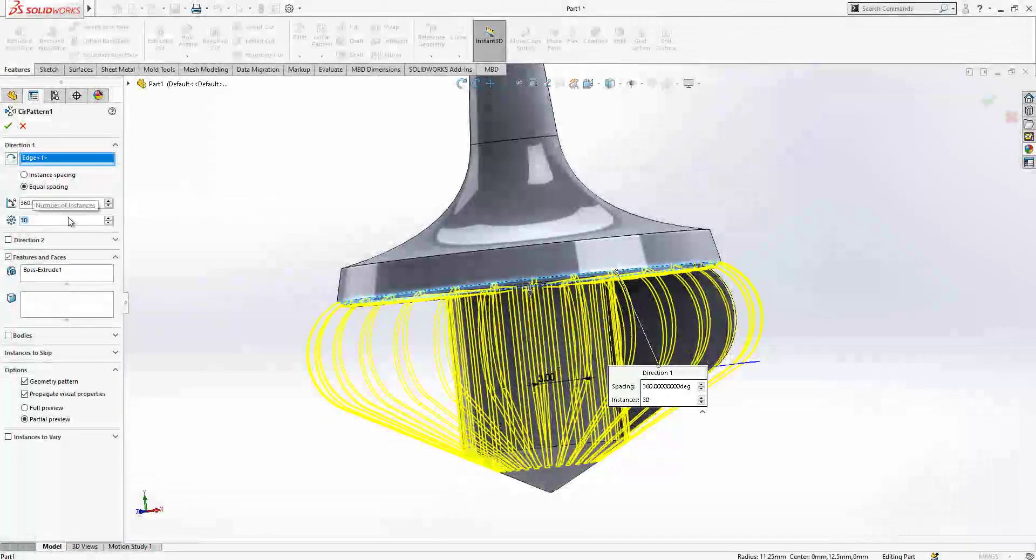
key(Return)
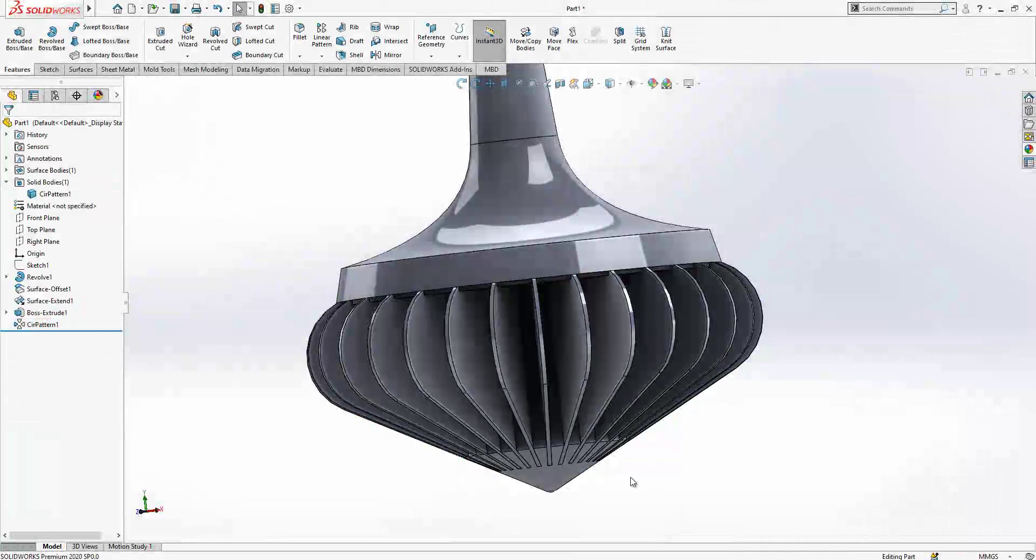
Cut the solid with the extended conical surface, flipping the cut direction to remove material outside the cone
middle_drag(600, 461, 586, 396)
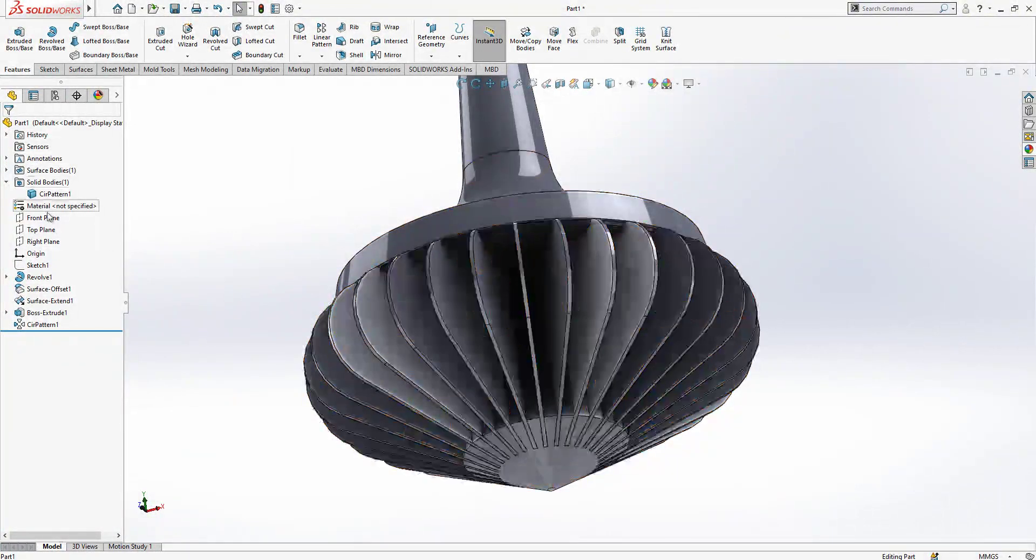
click(46, 303)
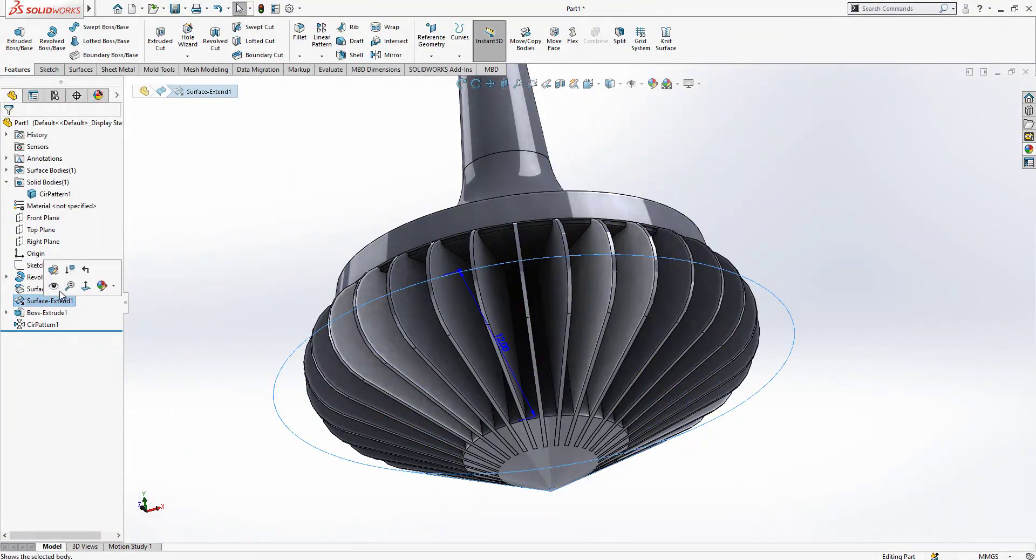
click(89, 72)
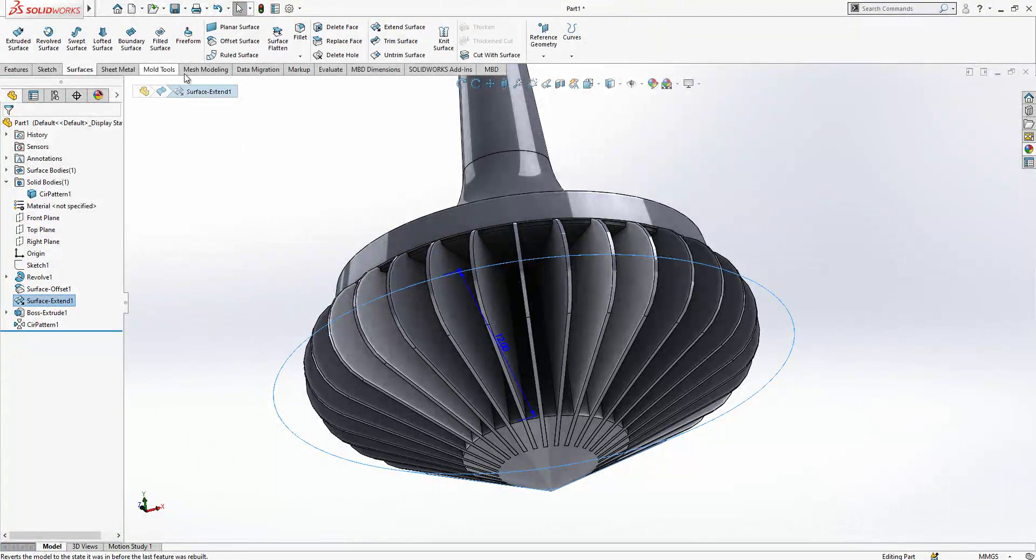
click(492, 55)
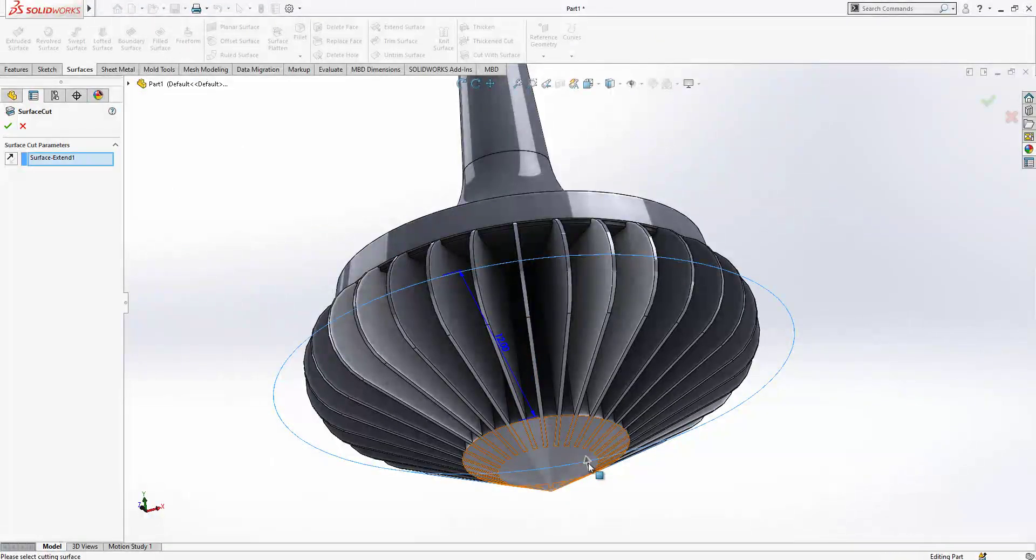
middle_drag(587, 445, 523, 423)
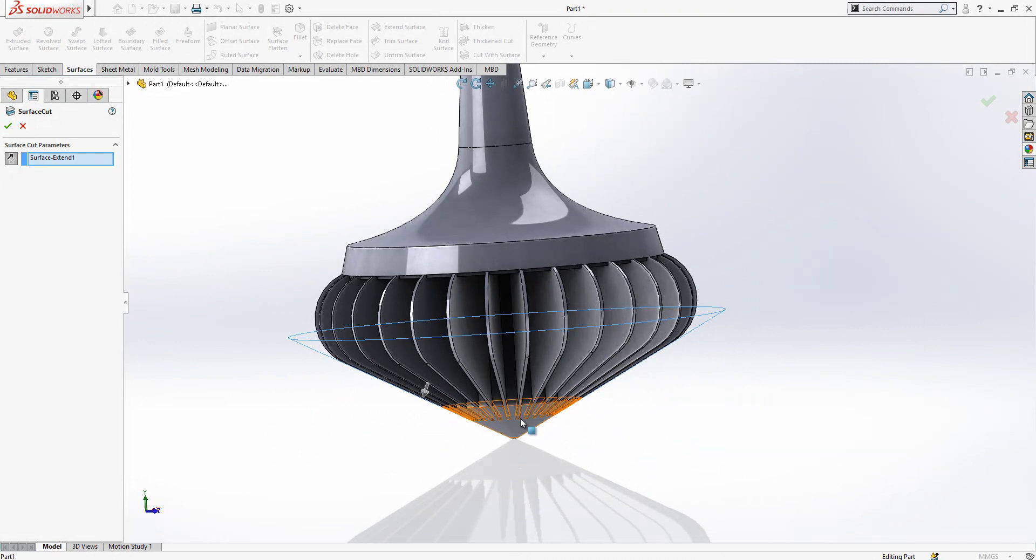
click(9, 128)
scroll(517, 418, down, 3)
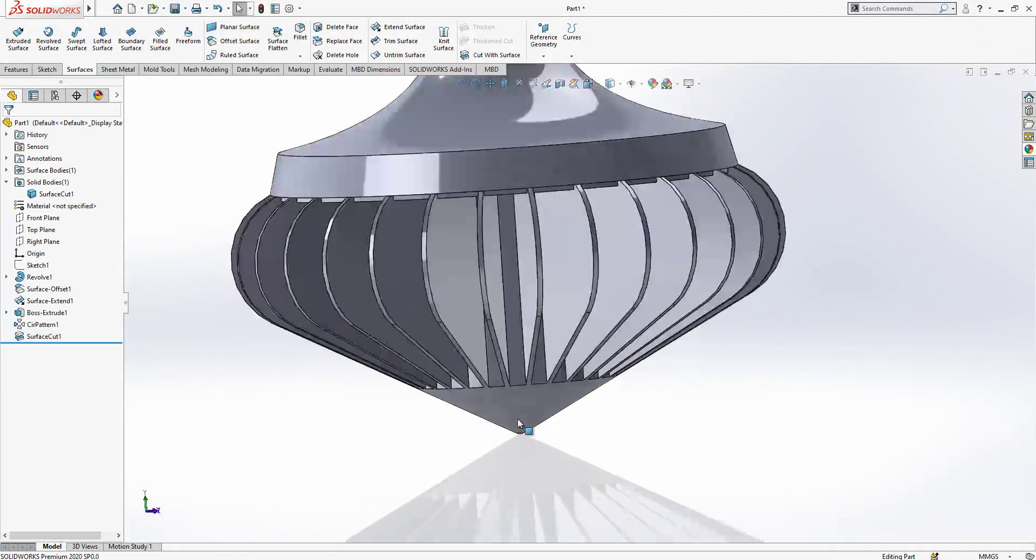
middle_drag(524, 402, 619, 439)
scroll(616, 344, down, 2)
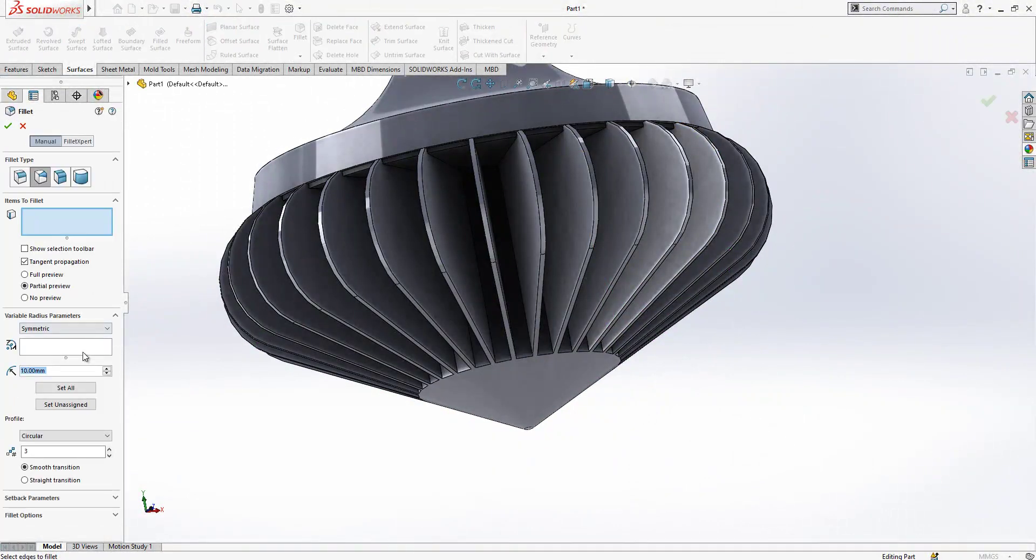
text(0.4)
key(Return)
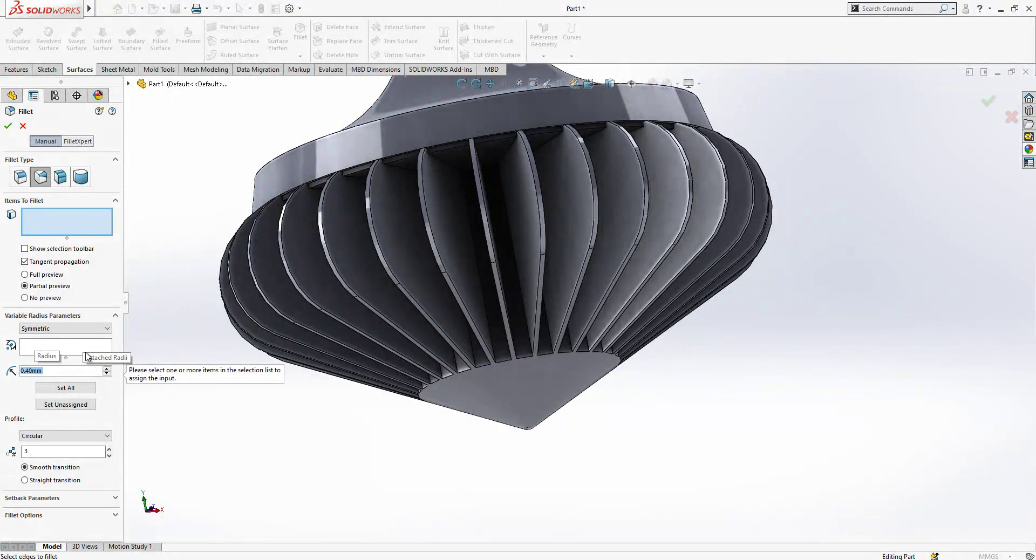
Set up a constant-size 0.4 mm fillet on the two root edges of one groove between adjacent fins
click(26, 180)
click(502, 351)
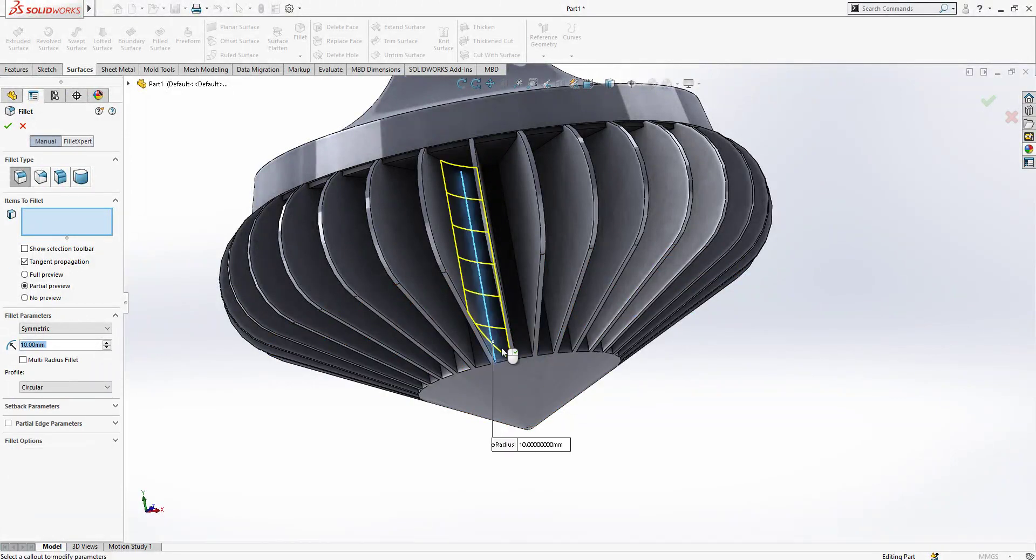
click(504, 352)
click(509, 353)
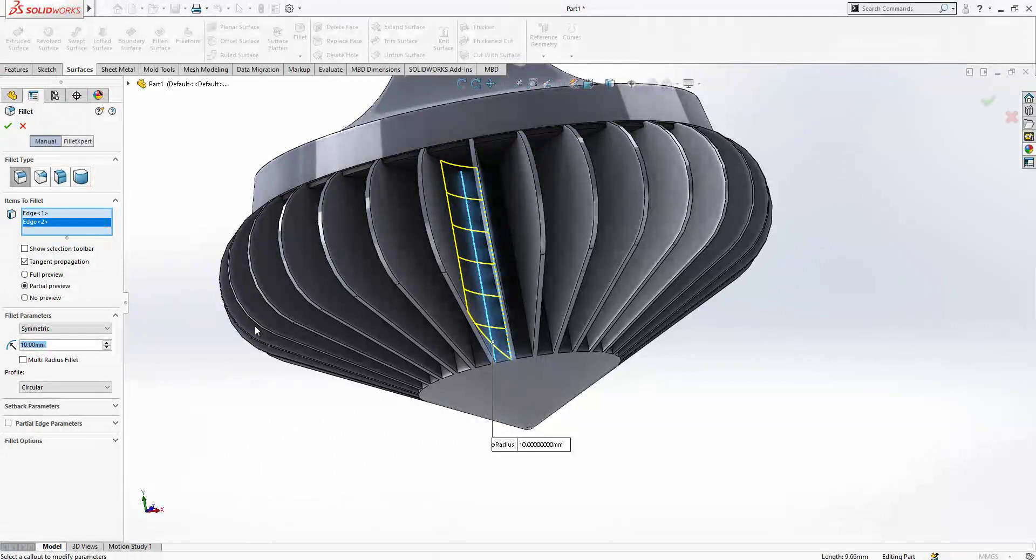
text(0.4)
key(Return)
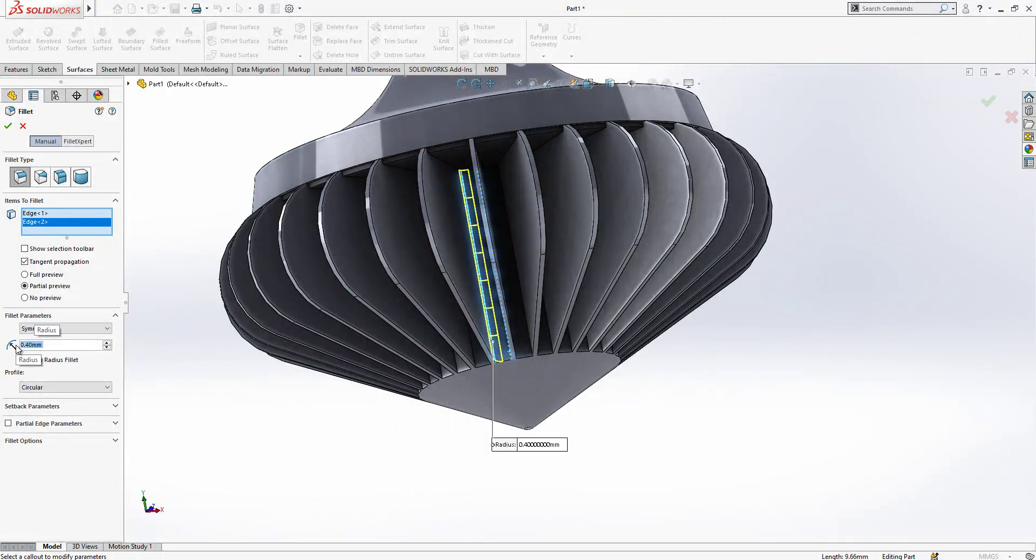
Add the root edges of the neighbouring groove to the 0.4 mm fillet
scroll(580, 367, down, 3)
middle_drag(511, 356, 529, 337)
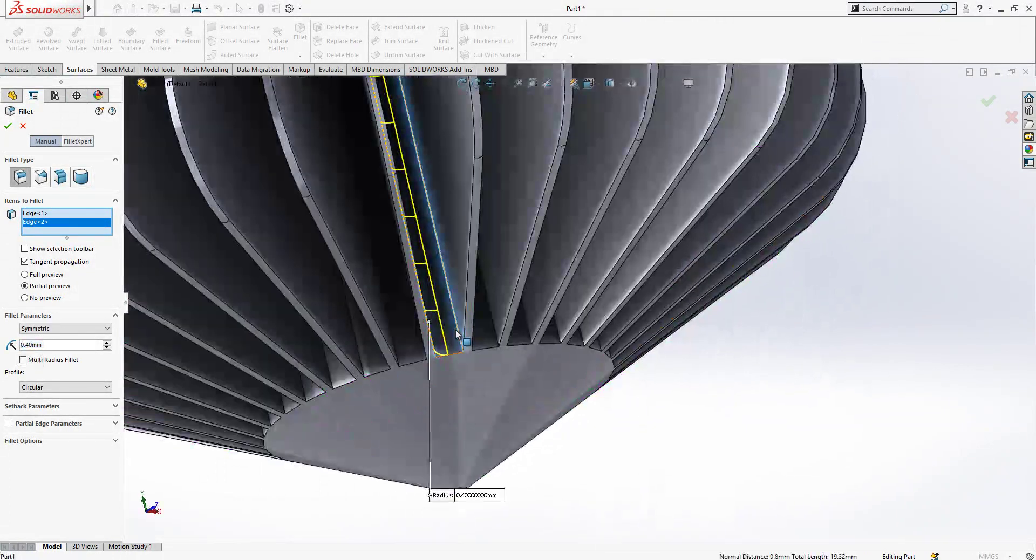
click(458, 332)
click(458, 334)
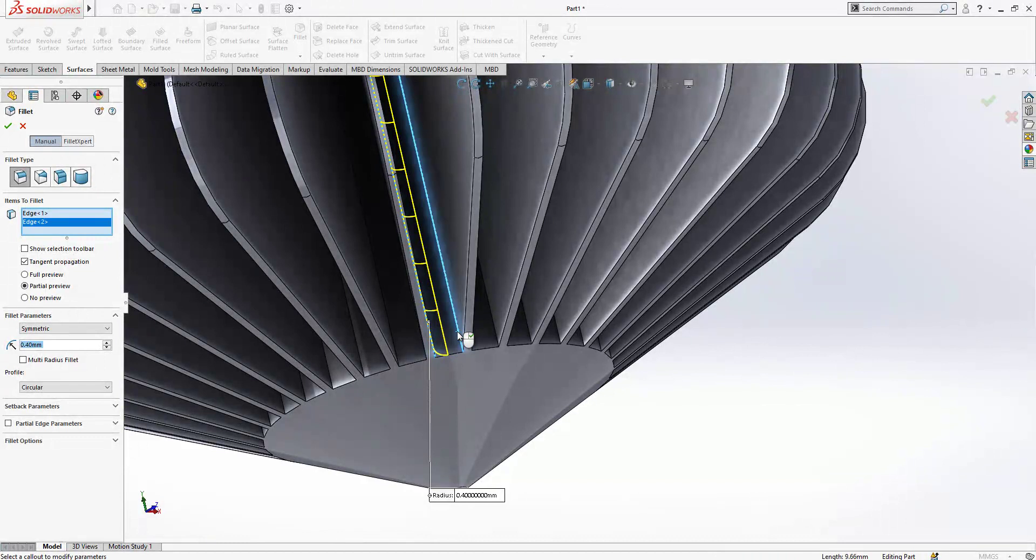
click(496, 333)
middle_drag(499, 335, 471, 333)
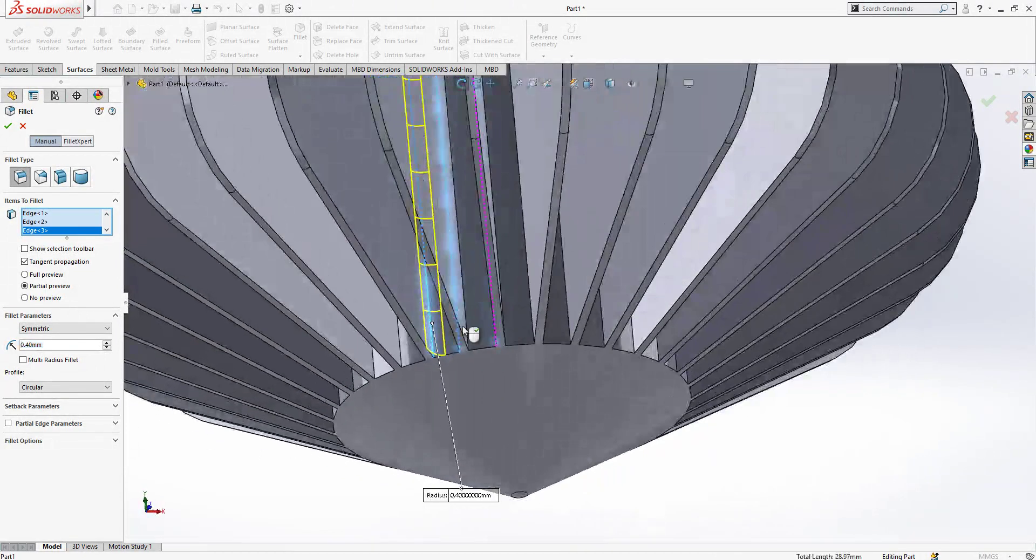
click(465, 315)
Examine the rounded fin roots from below and the complete spinning top from the side
scroll(479, 330, up, 5)
middle_drag(513, 365, 601, 360)
scroll(601, 360, up, 3)
scroll(593, 134, up, 2)
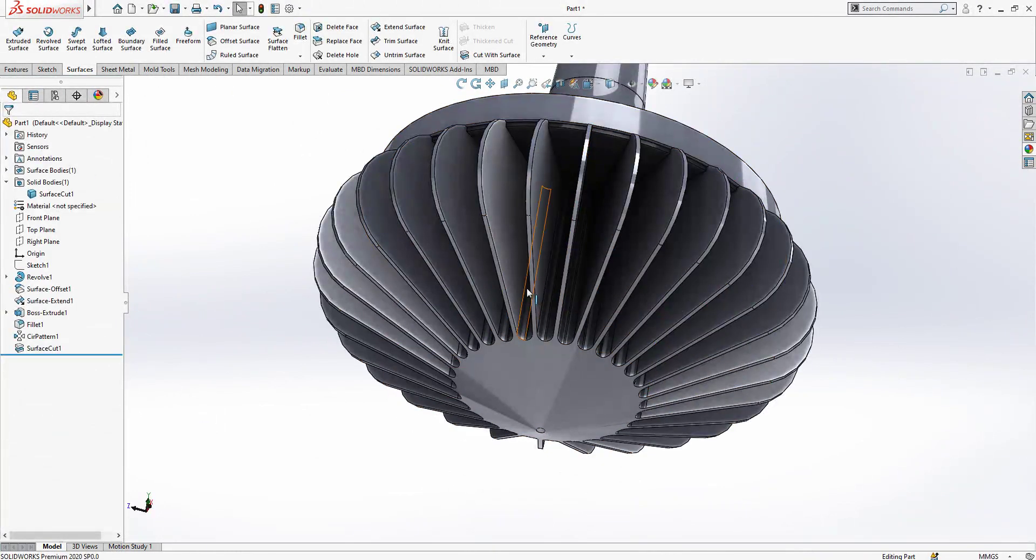
scroll(565, 324, up, 4)
scroll(565, 324, up, 3)
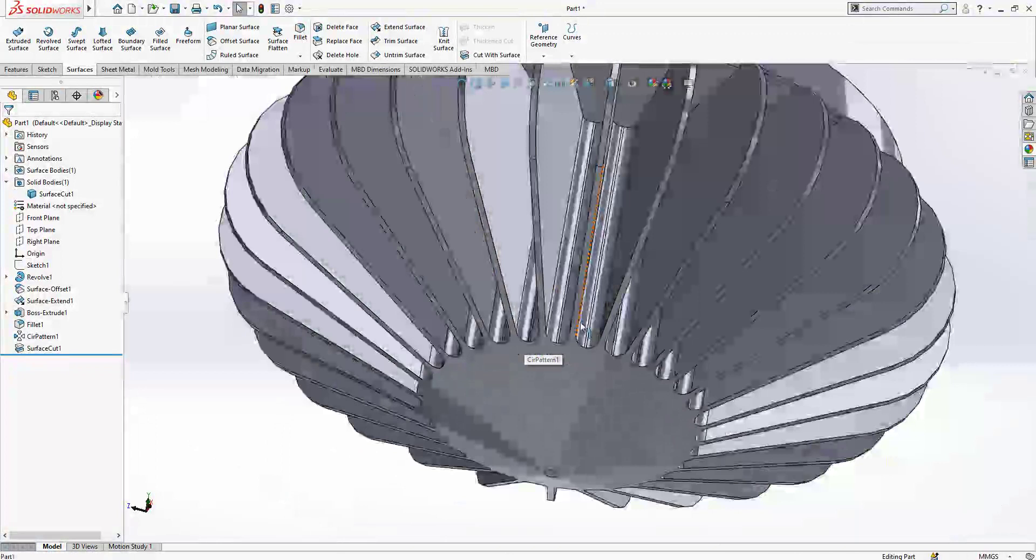
middle_drag(580, 327, 643, 370)
scroll(671, 370, up, 5)
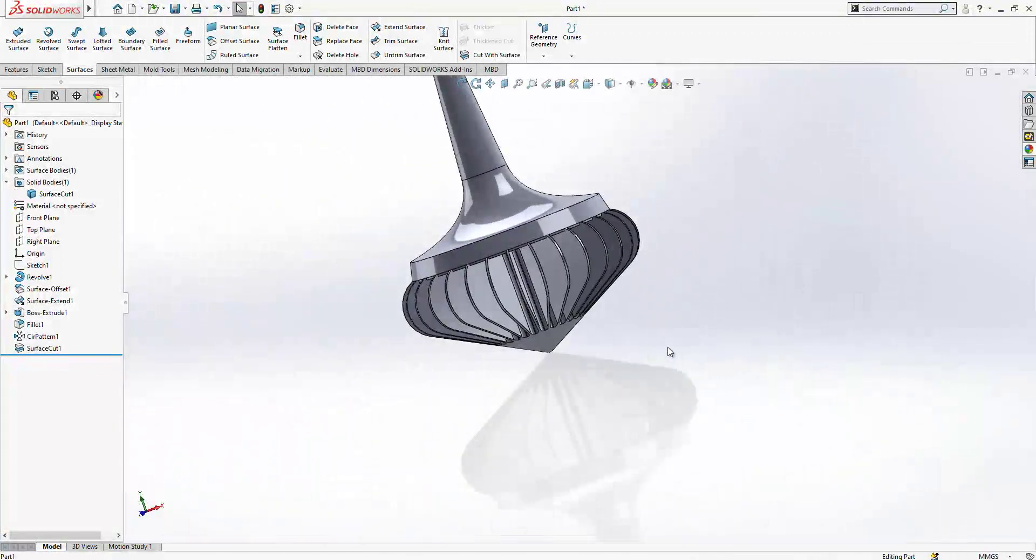
scroll(525, 198, down, 3)
middle_drag(650, 230, 703, 209)
scroll(673, 259, up, 1)
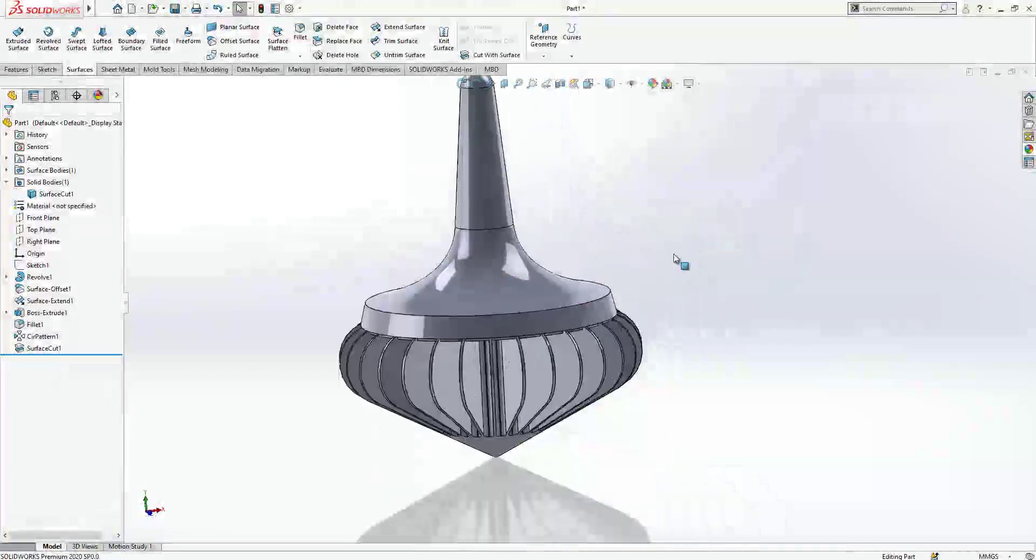
Chamfer the upper circular edge of the rim above the fins at 45 degrees
click(605, 300)
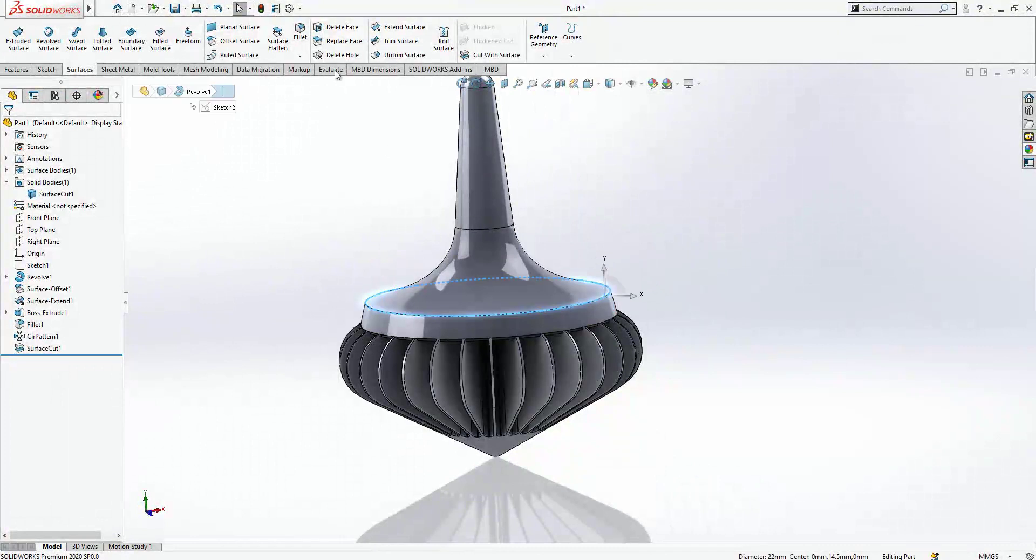
click(301, 58)
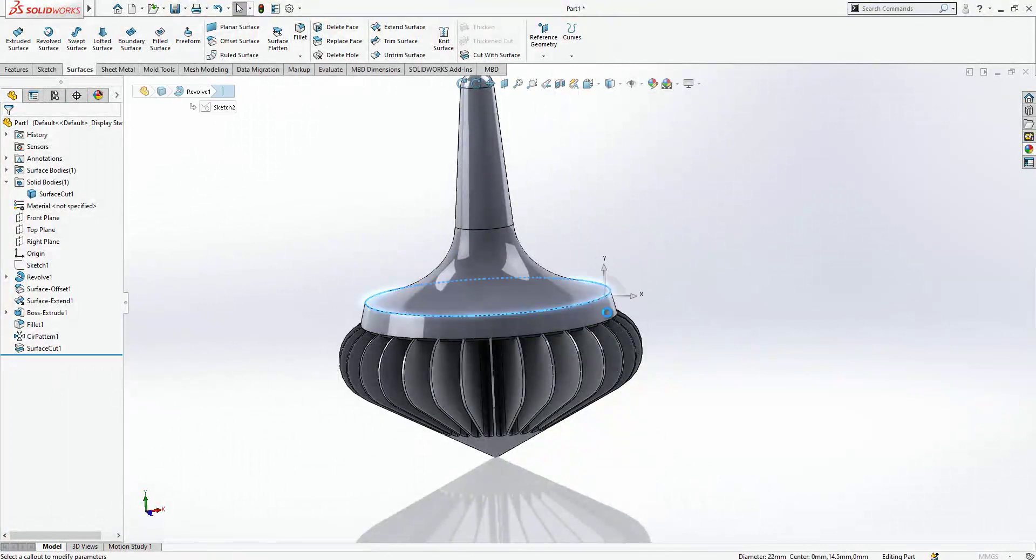
scroll(616, 298, down, 5)
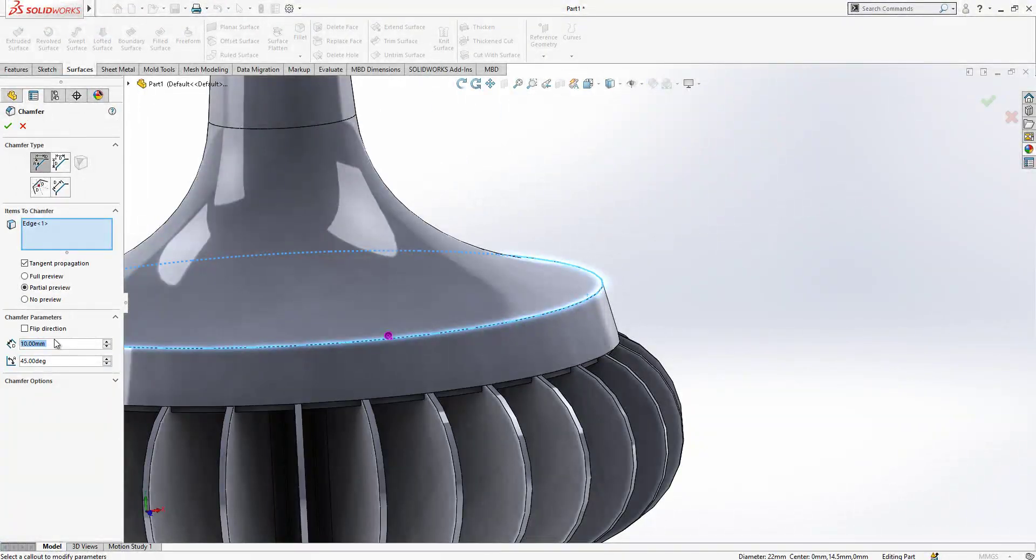
text(25)
key(Return)
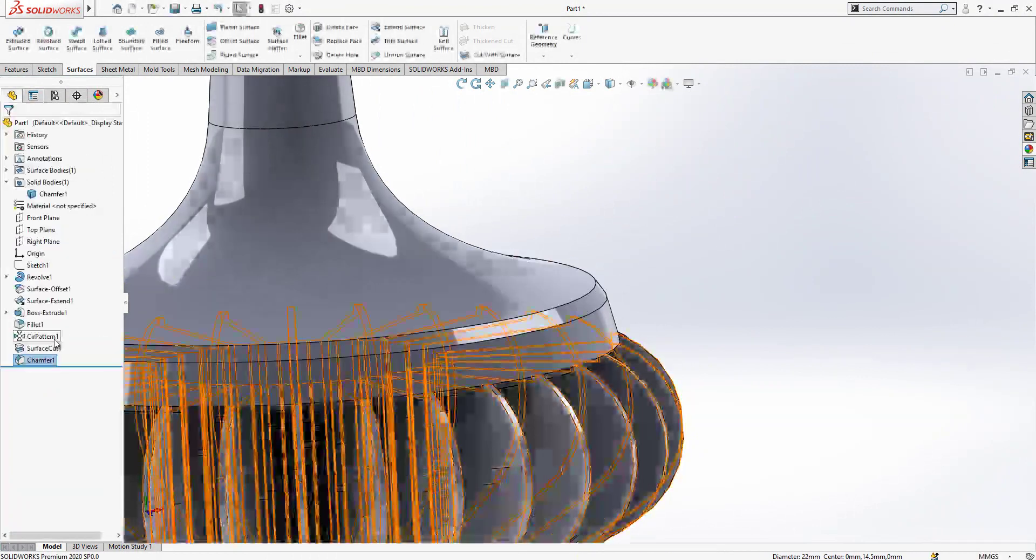
click(733, 345)
scroll(588, 337, up, 4)
middle_drag(591, 346, 665, 363)
key(f)
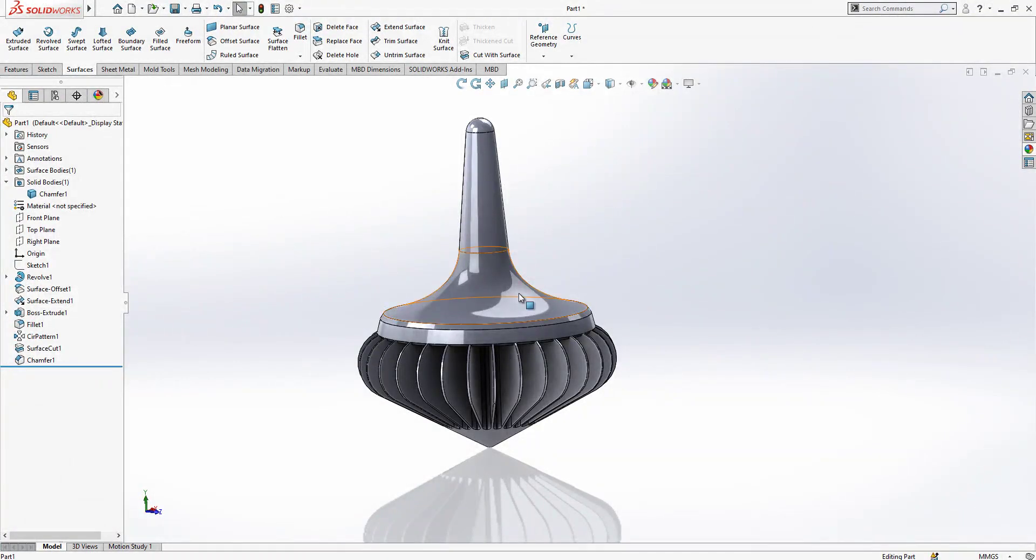
scroll(460, 273, down, 2)
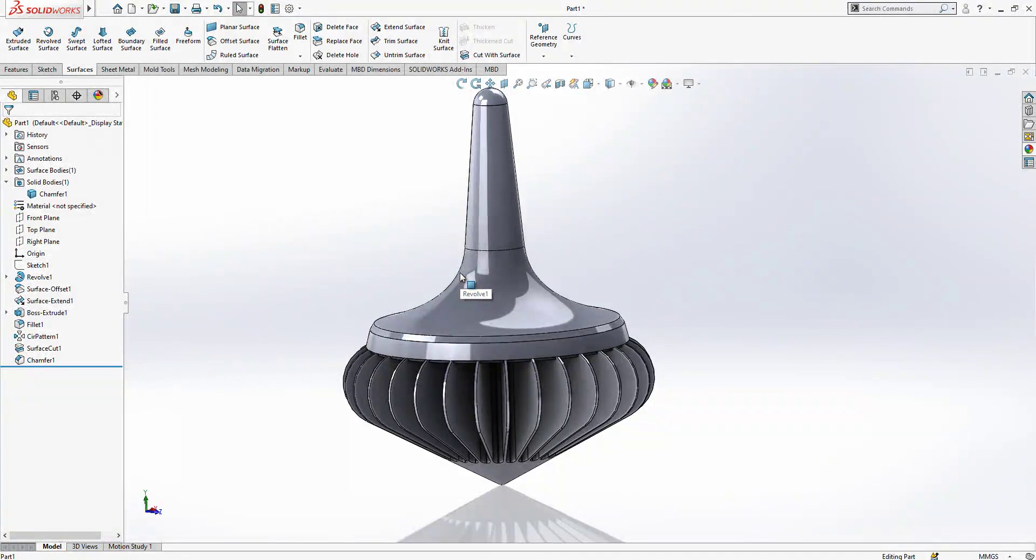